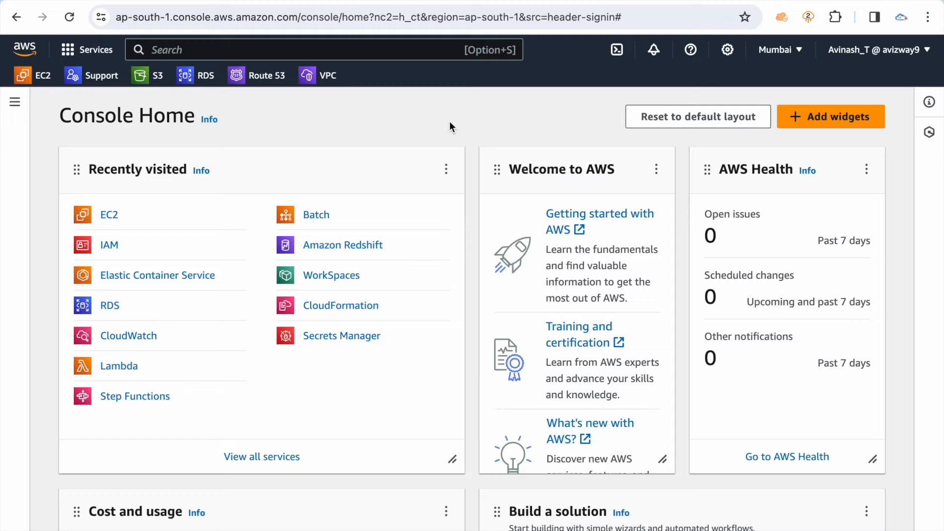
# Search the console's services for "reds" and open Amazon Redshift
pyautogui.click(338, 50)
pyautogui.write('reds')
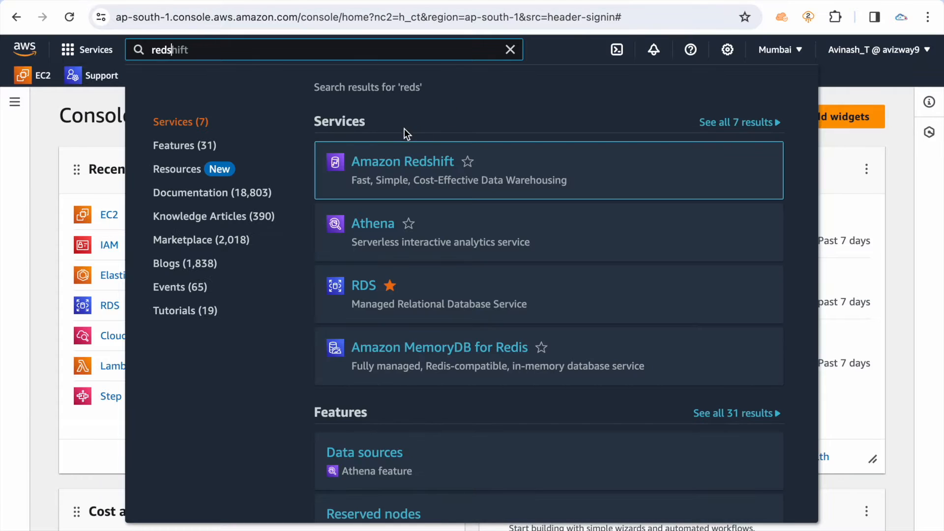
pyautogui.moveTo(384, 151)
pyautogui.click(384, 167)
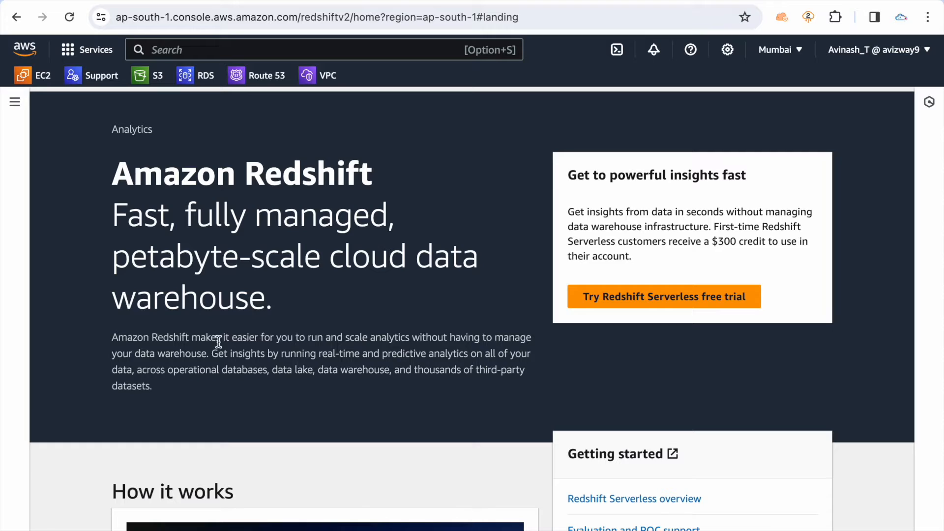
# Examine the Amazon Redshift landing page's heading and data warehouse description, and look over the service's navigation options
pyautogui.click(423, 259)
pyautogui.moveTo(423, 259); pyautogui.dragTo(414, 300)
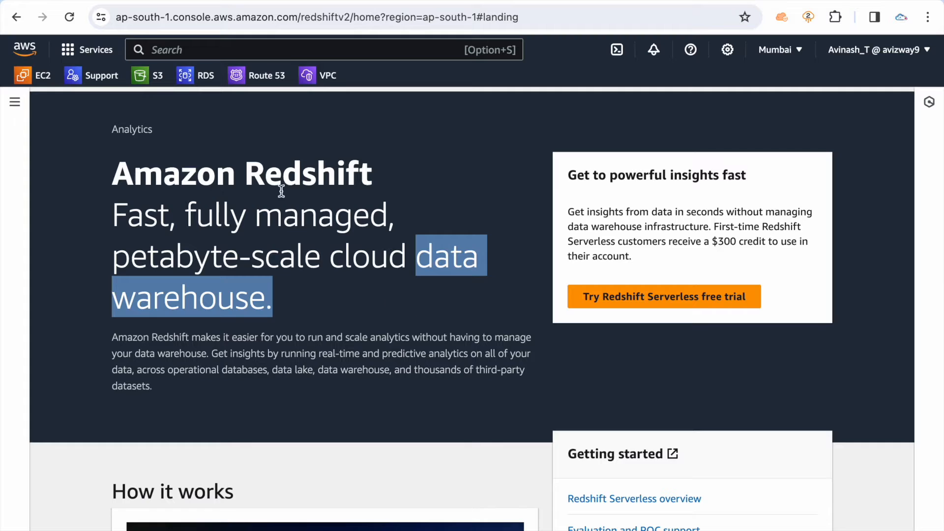
pyautogui.tripleClick(265, 171)
pyautogui.click(368, 192)
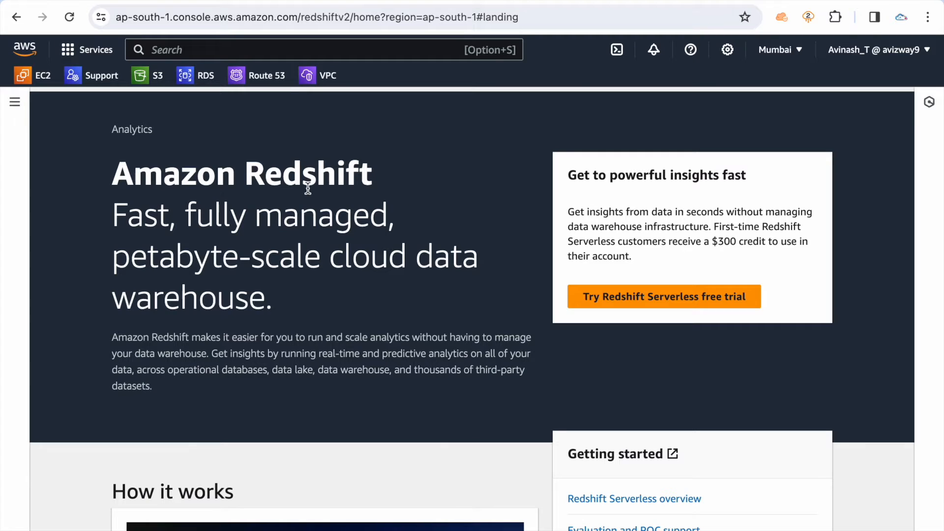
pyautogui.tripleClick(307, 189)
pyautogui.click(385, 195)
pyautogui.click(15, 102)
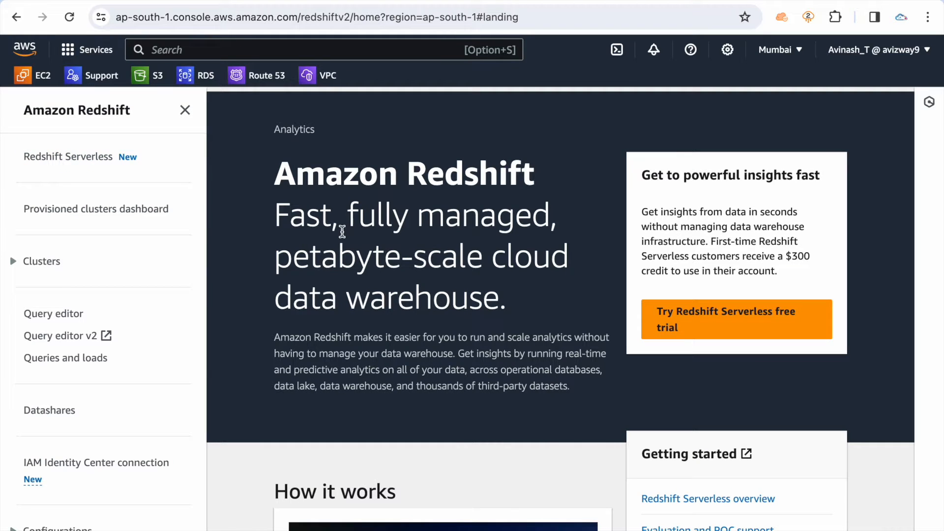
pyautogui.moveTo(125, 143); pyautogui.dragTo(29, 143)
pyautogui.click(279, 225)
pyautogui.tripleClick(305, 178)
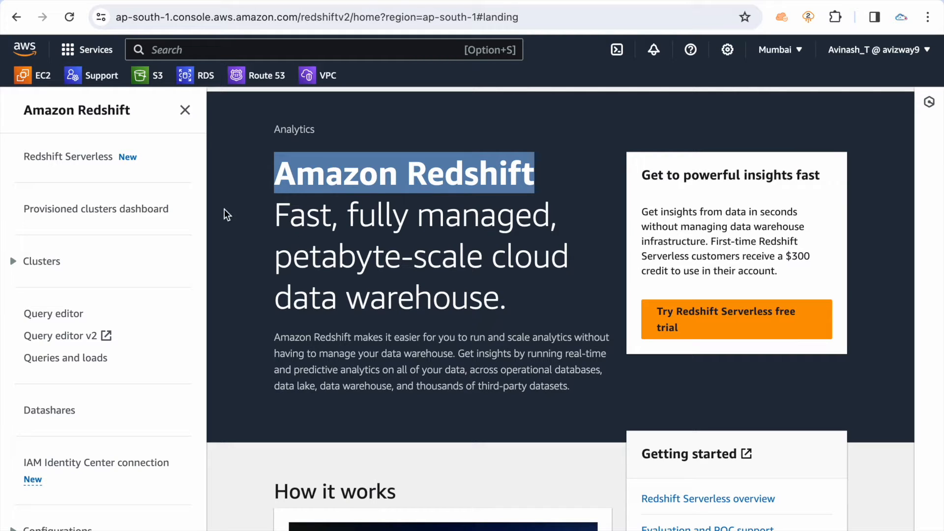
pyautogui.click(185, 109)
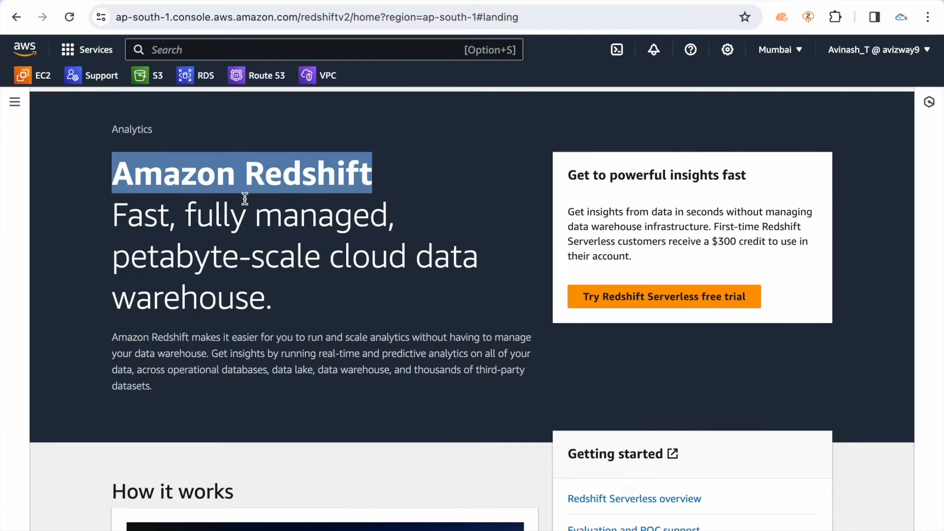
pyautogui.click(361, 231)
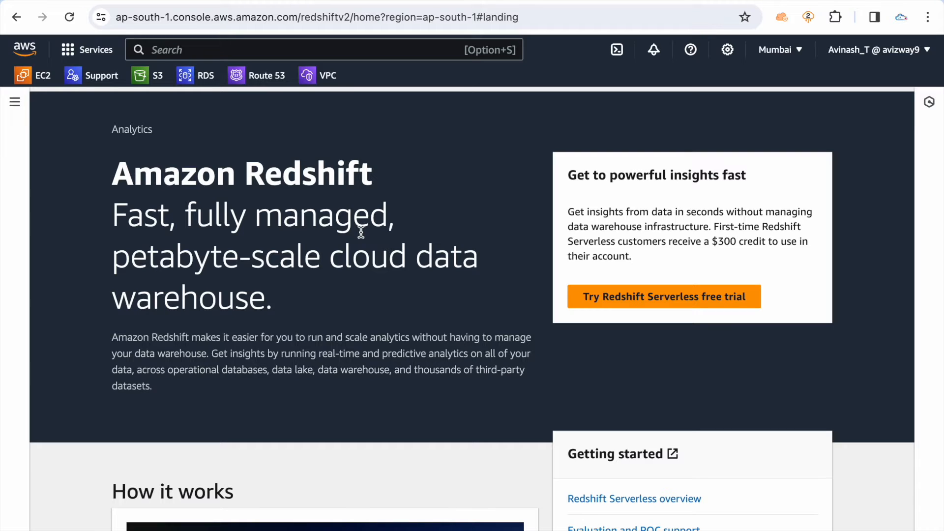
pyautogui.scroll(-2, 397, 233)
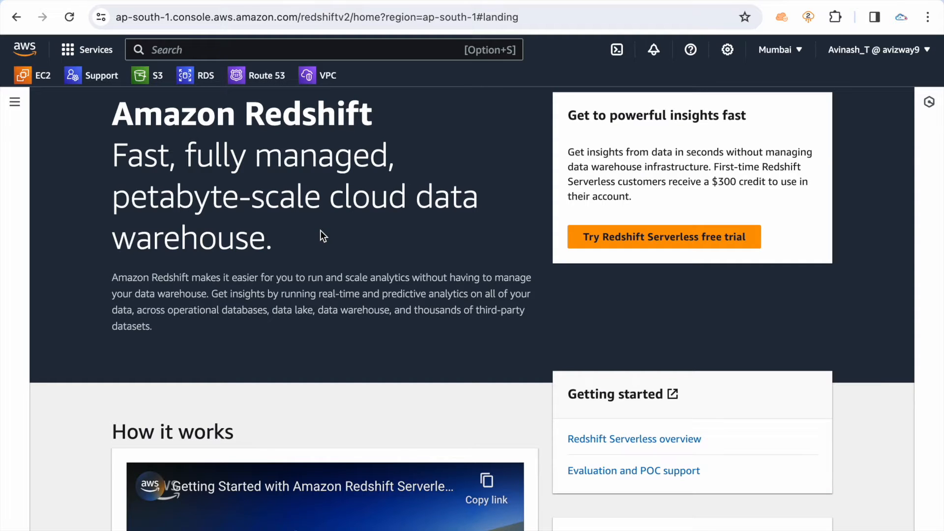
pyautogui.scroll(2, 320, 230)
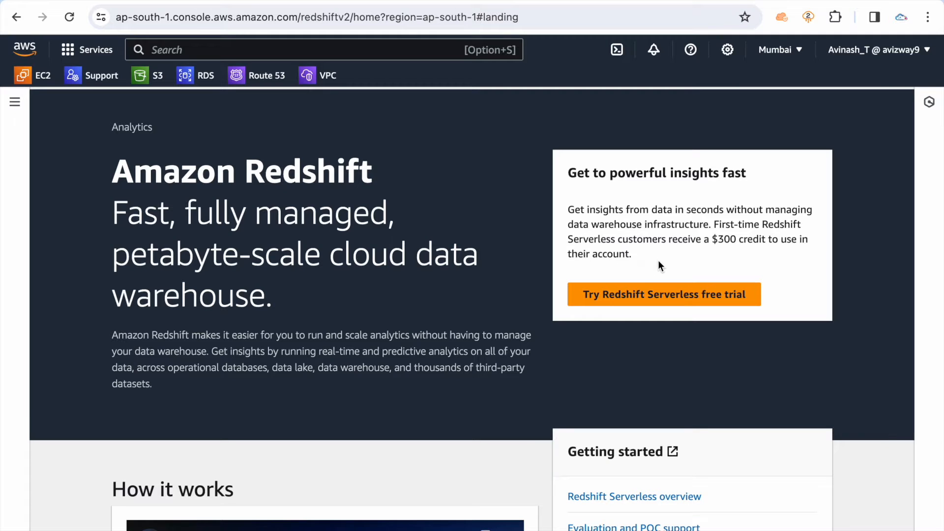
# Read the Redshift Serverless free trial offer, including its credit for first-time customers
pyautogui.moveTo(641, 255); pyautogui.dragTo(567, 211)
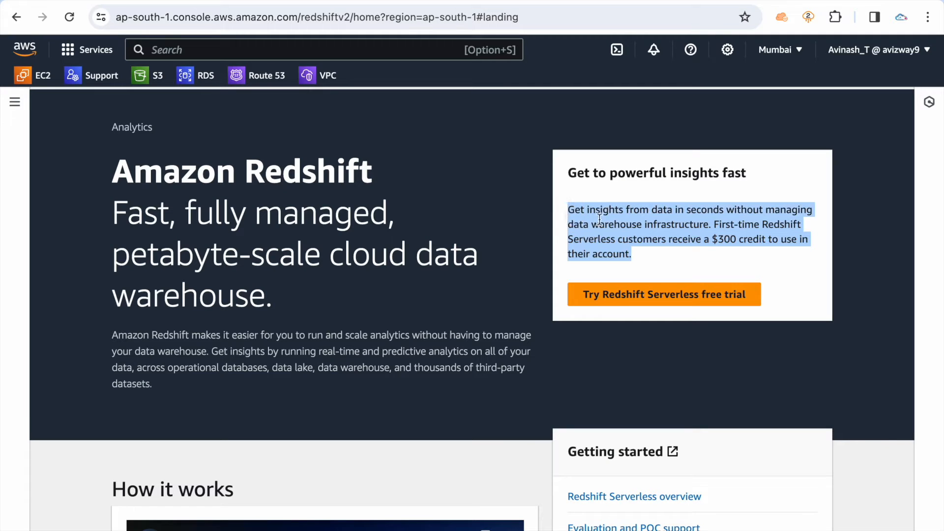
pyautogui.click(662, 260)
pyautogui.moveTo(662, 239); pyautogui.dragTo(738, 239)
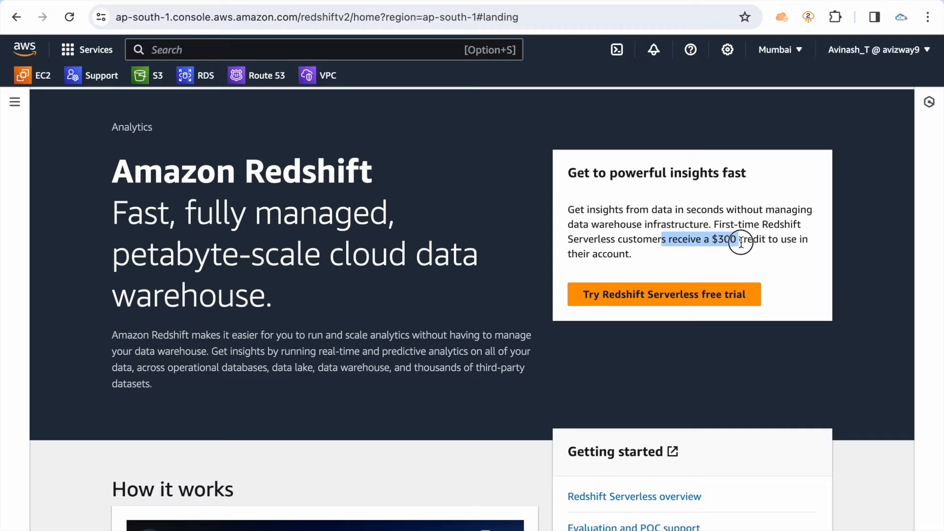
pyautogui.click(636, 255)
pyautogui.moveTo(556, 284); pyautogui.dragTo(777, 316)
pyautogui.click(615, 233)
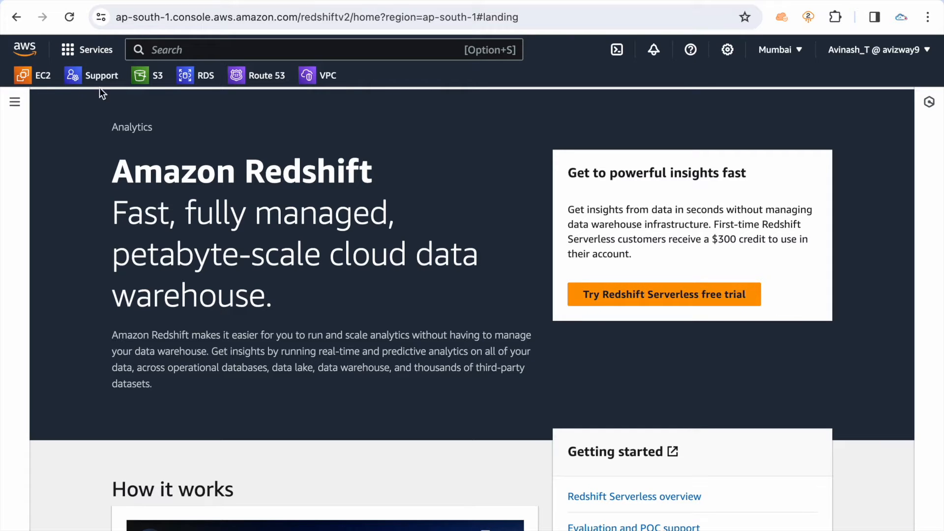
# Open the Redshift Clusters page and check the list of clusters in this account
pyautogui.click(14, 102)
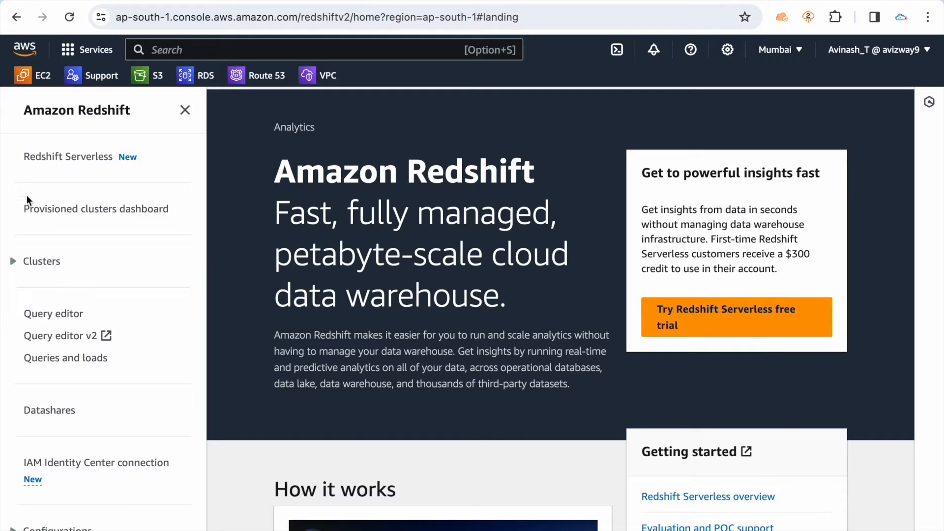
pyautogui.click(43, 263)
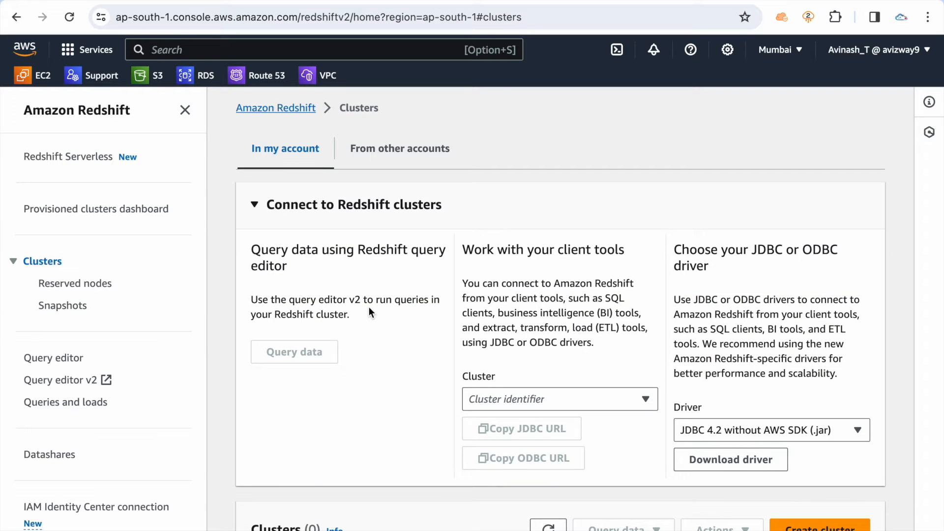
pyautogui.scroll(-4, 368, 307)
pyautogui.scroll(-2, 369, 307)
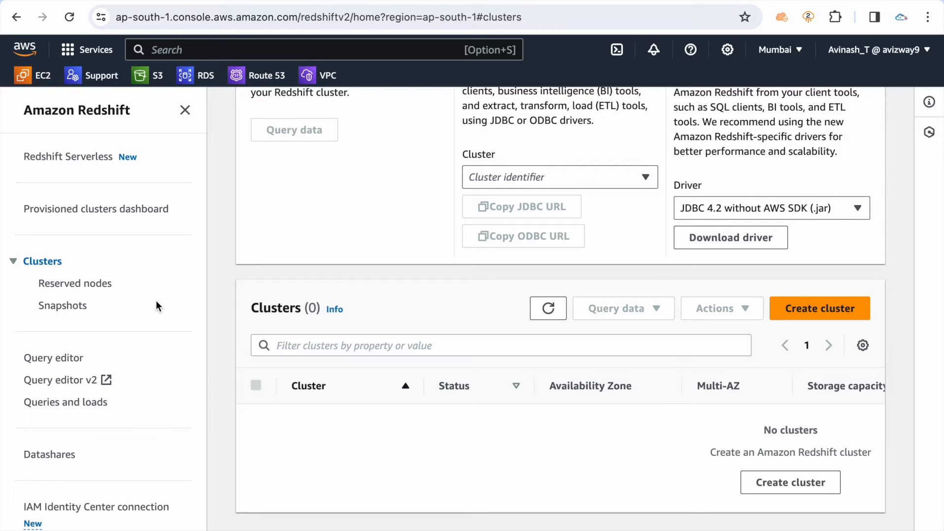
# Open the cluster subnet groups page within the Redshift configurations
pyautogui.scroll(-6, 156, 305)
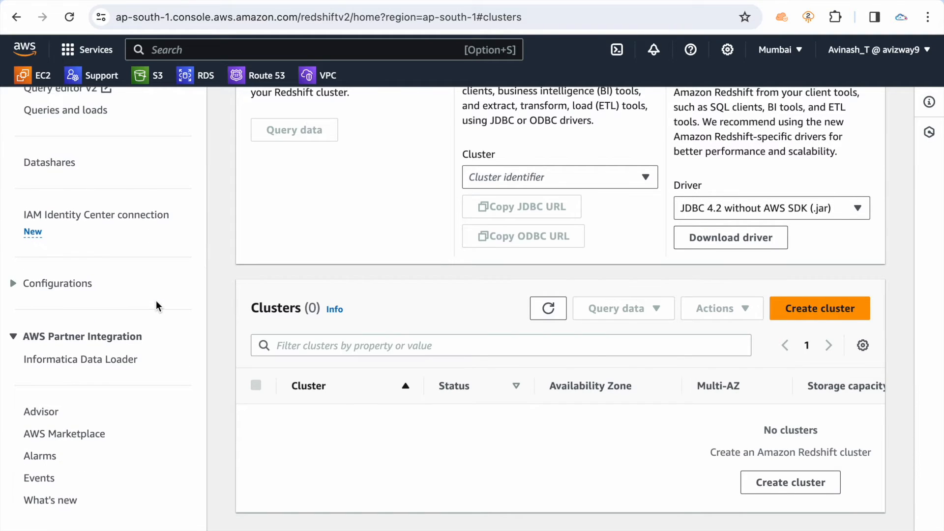
pyautogui.click(77, 284)
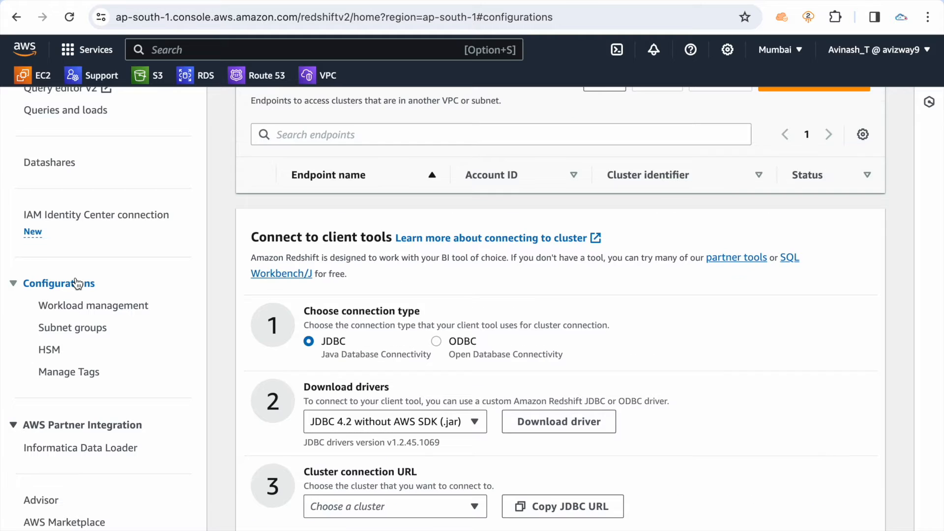
pyautogui.click(78, 328)
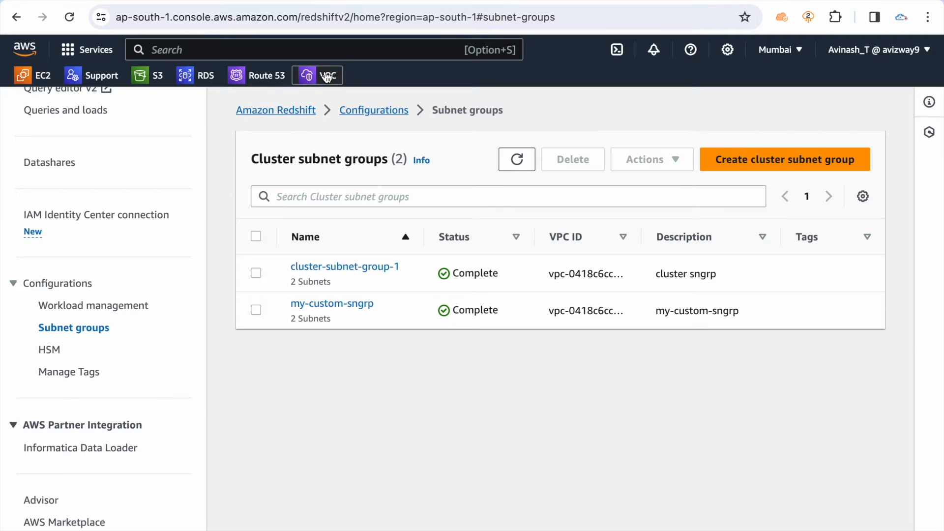
# Switch to the VPC console in a separate browser tab and open the details of my-custom-vpc
pyautogui.click(295, 1)
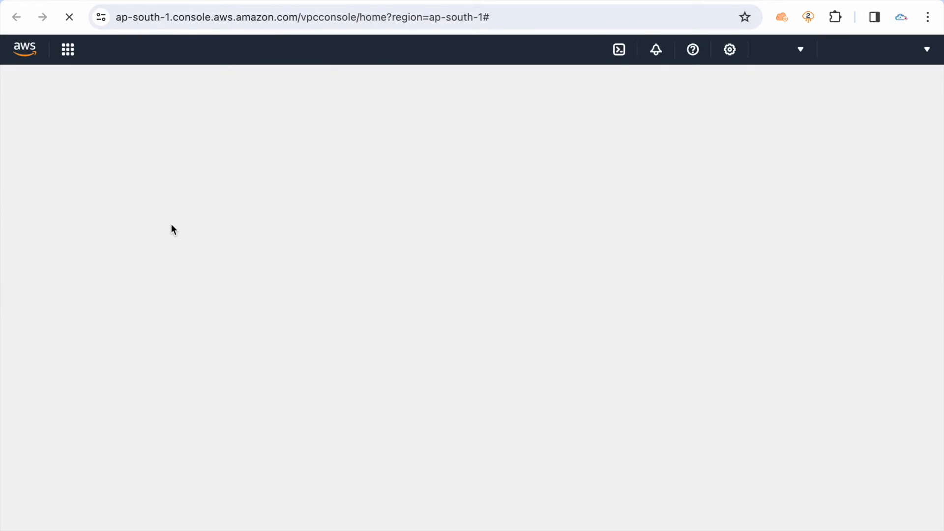
pyautogui.click(37, 232)
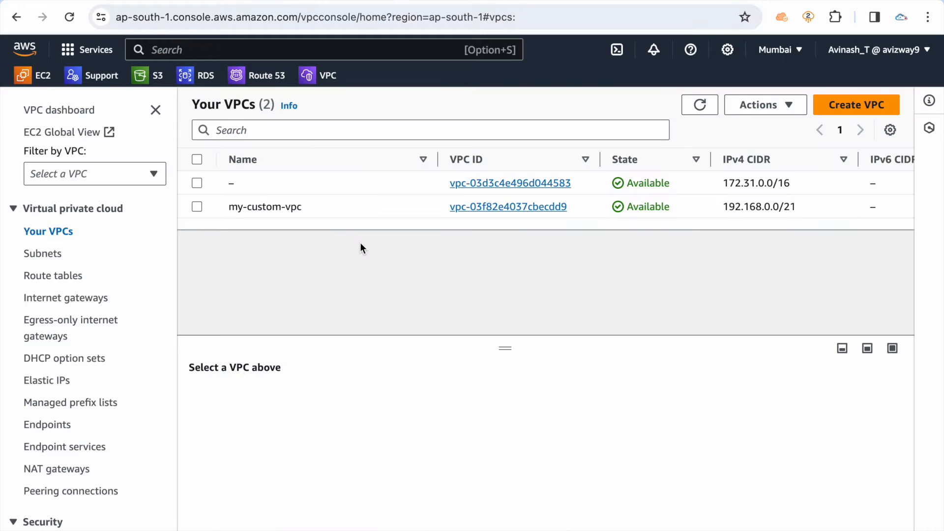
pyautogui.click(472, 207)
# Examine the resource map of my-custom-vpc for its subnets, route tables and network connections
pyautogui.scroll(-5, 355, 289)
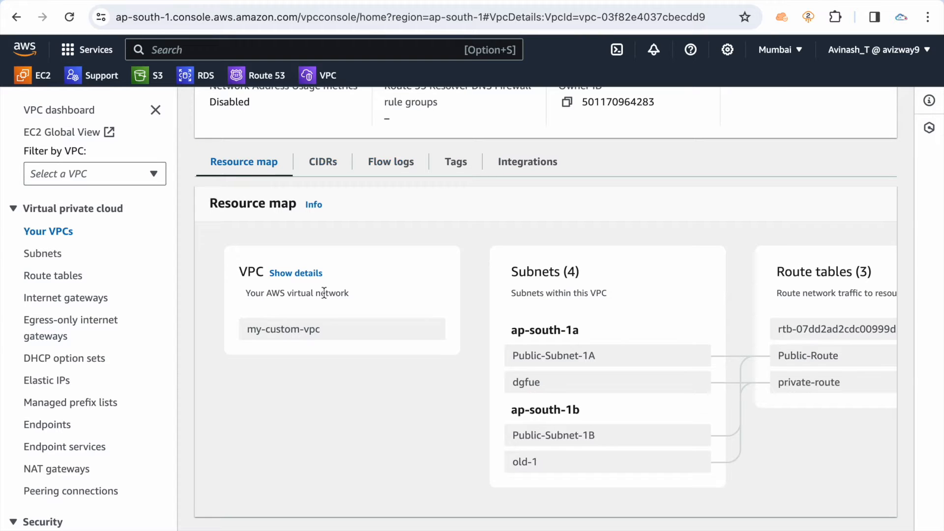
pyautogui.hscroll(5, 296, 347)
pyautogui.hscroll(-2, 300, 347)
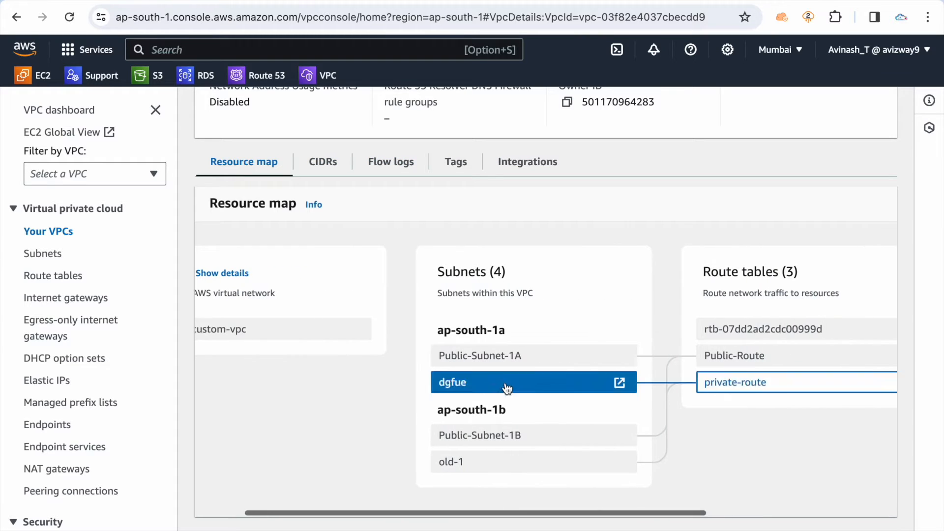
pyautogui.hscroll(3, 713, 378)
pyautogui.hscroll(3, 712, 378)
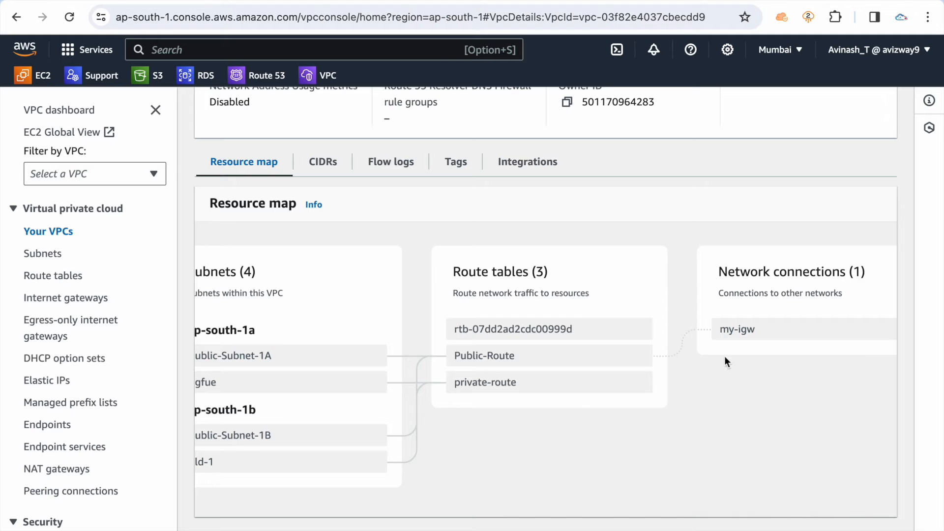
pyautogui.hscroll(-5, 410, 426)
pyautogui.scroll(5, 290, 226)
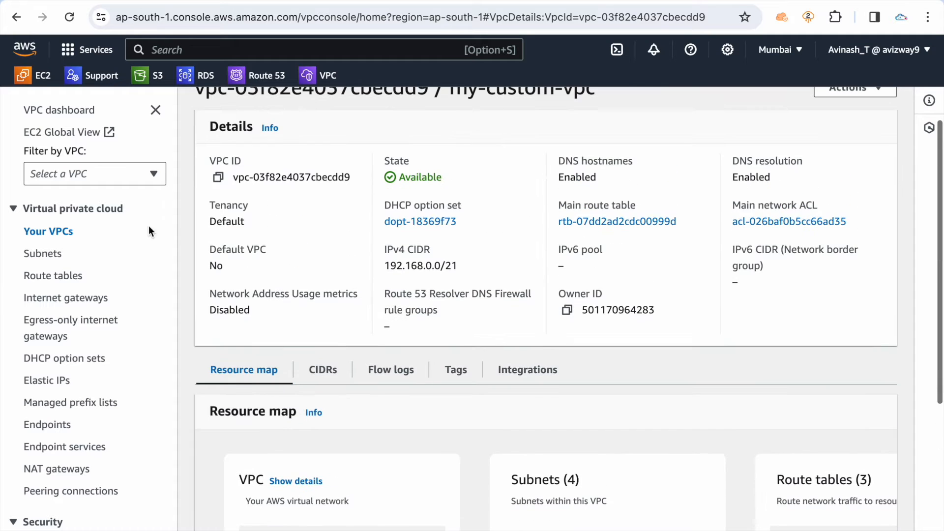
pyautogui.doubleClick(40, 255)
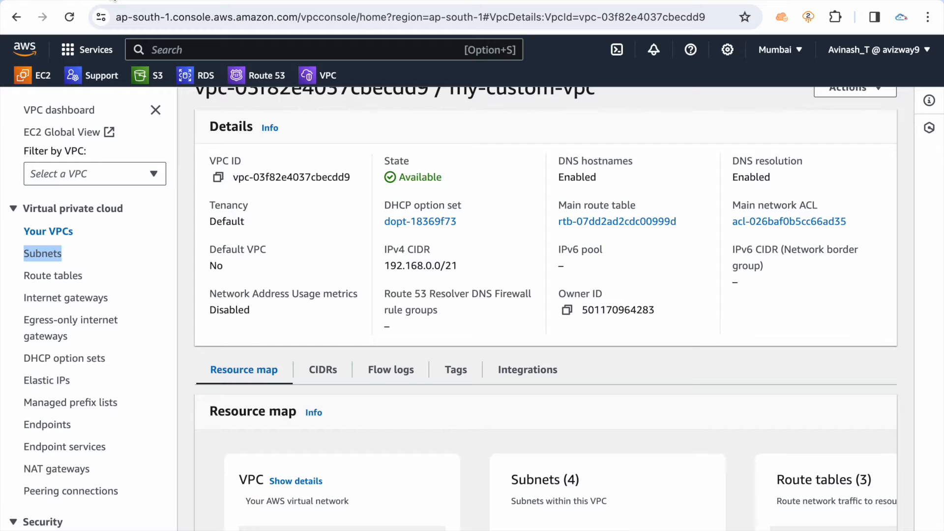
# Return to the Redshift subnet groups and start a new cluster subnet group named my-yt-clus-sngrp
pyautogui.click(114, 0)
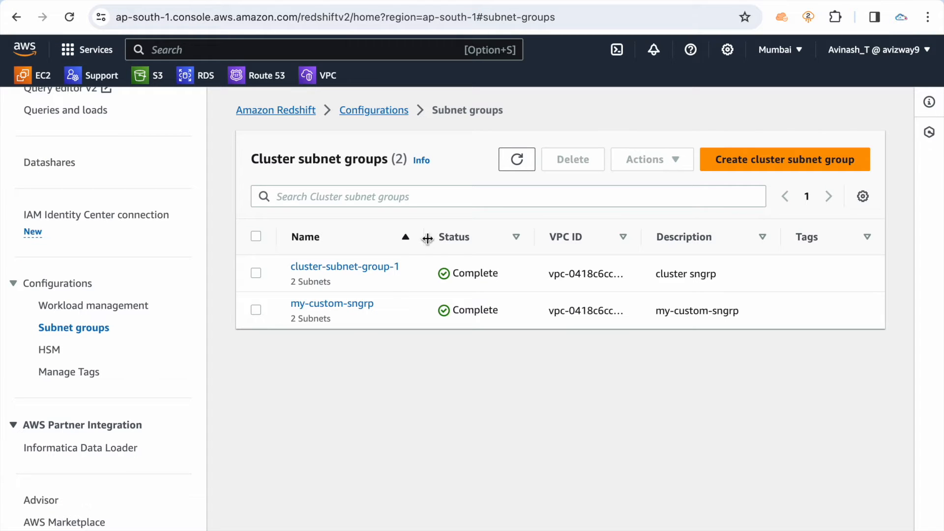
pyautogui.tripleClick(288, 156)
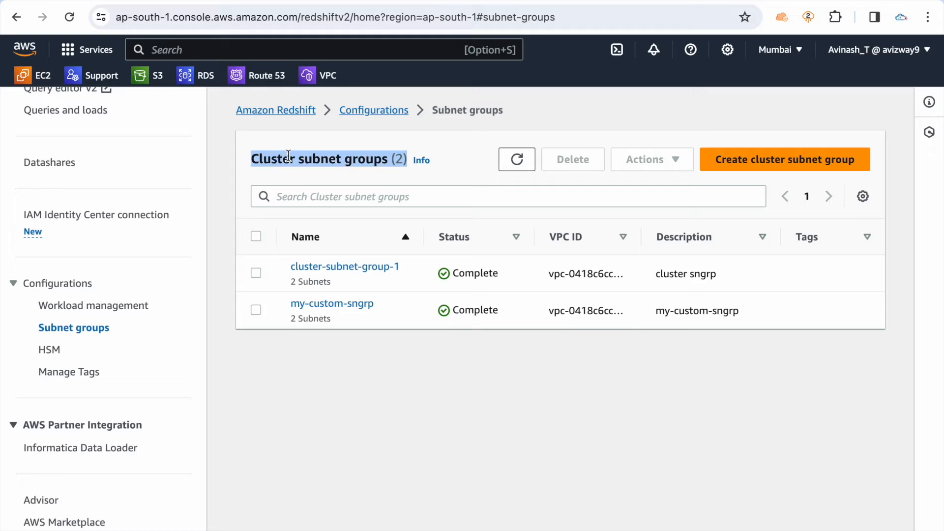
pyautogui.click(347, 436)
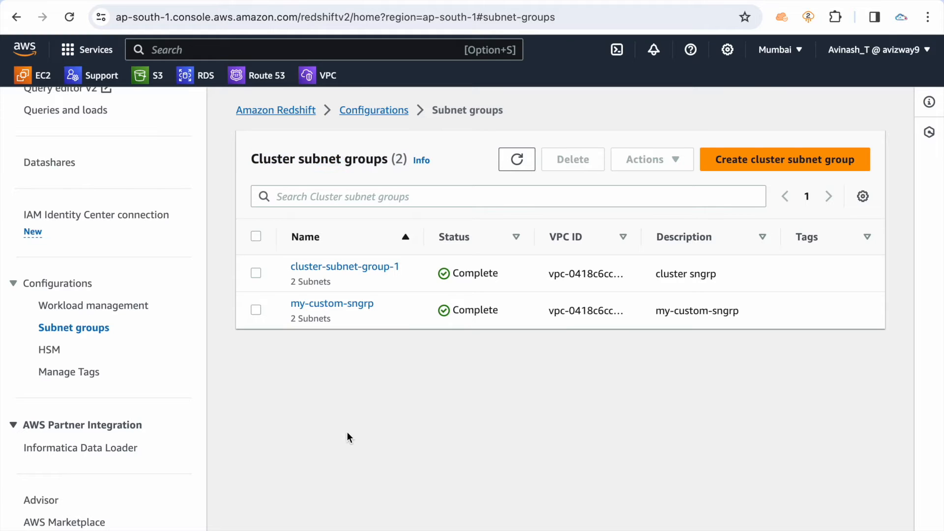
pyautogui.click(760, 157)
pyautogui.click(391, 269)
pyautogui.moveTo(391, 269); pyautogui.dragTo(199, 223)
pyautogui.write('my-yt-')
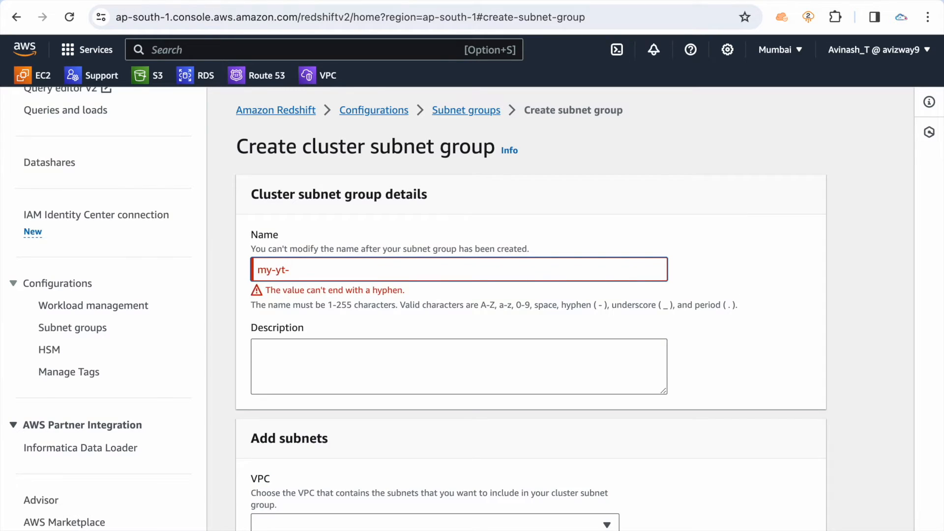
pyautogui.write('clus-sngrp')
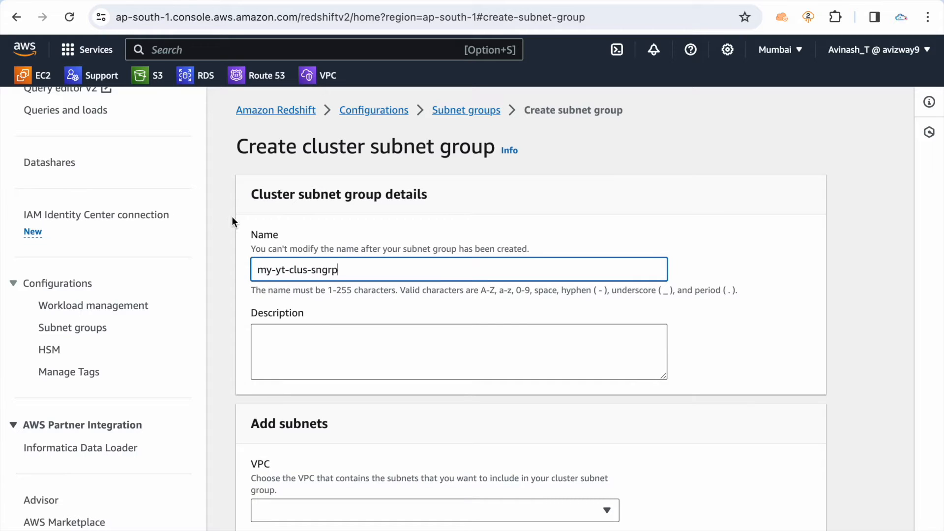
# Copy the subnet group's name into its description as my-yt-clus-sngrp
pyautogui.press('super+a')
pyautogui.press('super+c')
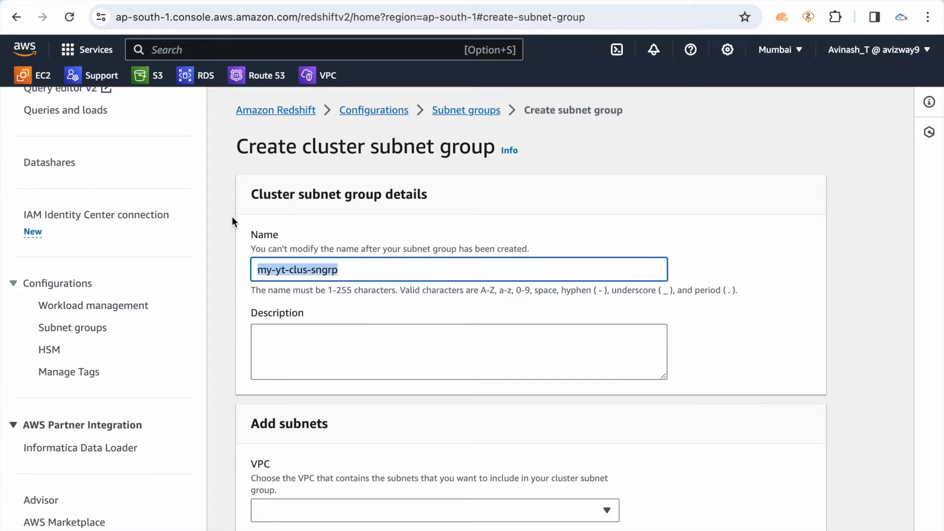
pyautogui.press('Tab')
pyautogui.press('super+v')
# Choose the Default VPC as the source of the cluster subnet group's subnets
pyautogui.scroll(-5, 295, 337)
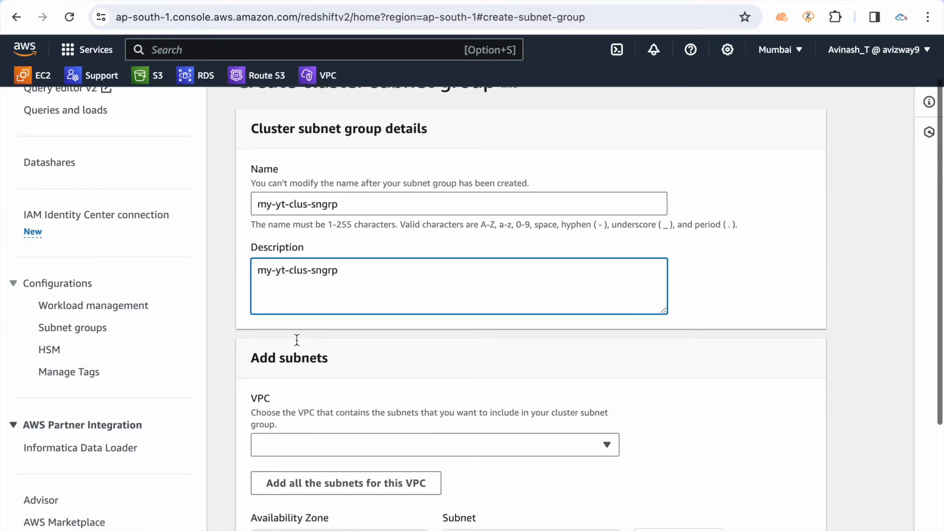
pyautogui.click(339, 265)
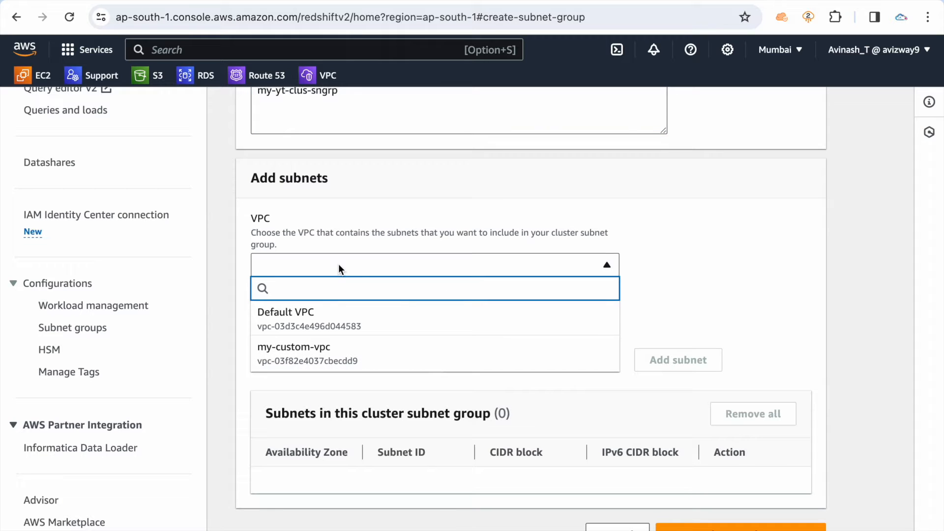
pyautogui.click(317, 322)
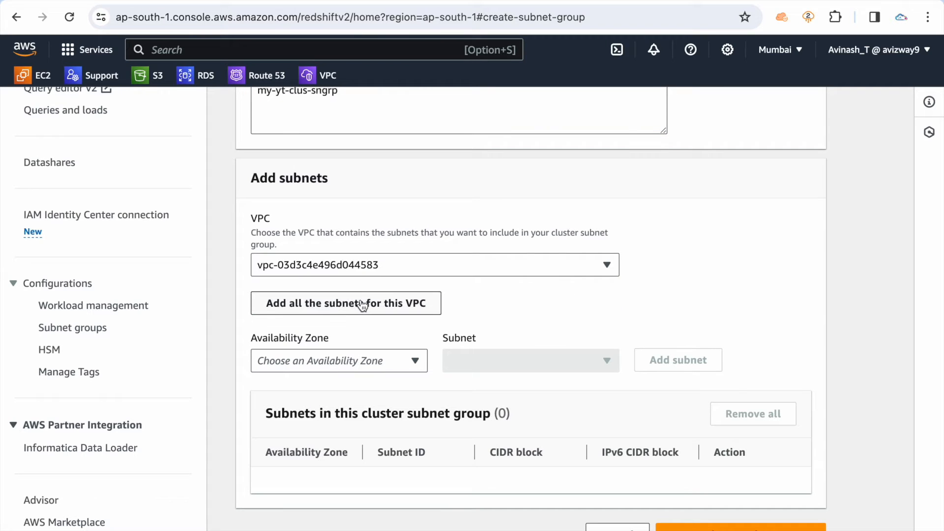
# Add the Default VPC's ap-south-1a subnet, subnet-0cf34f9af68fceaef, to the cluster subnet group
pyautogui.scroll(-1, 333, 310)
pyautogui.click(322, 337)
pyautogui.click(315, 364)
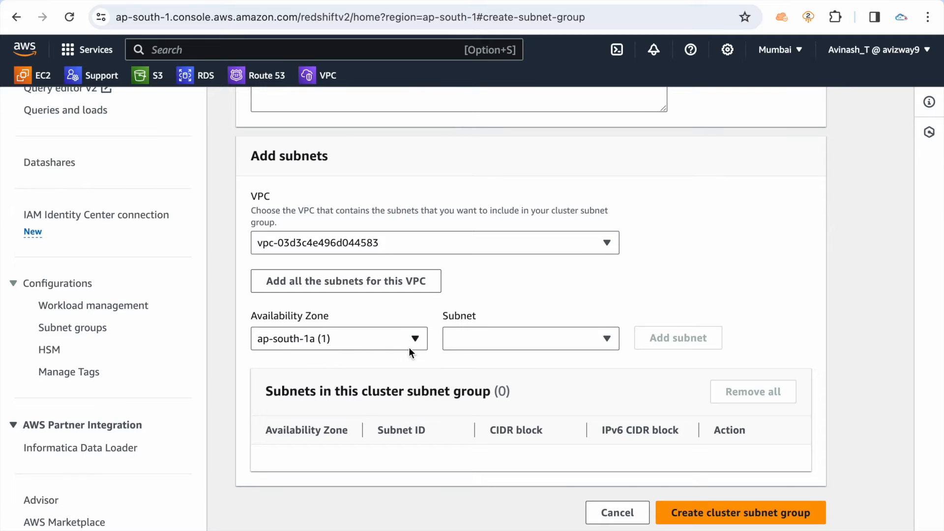
pyautogui.click(507, 338)
pyautogui.click(495, 383)
pyautogui.click(678, 337)
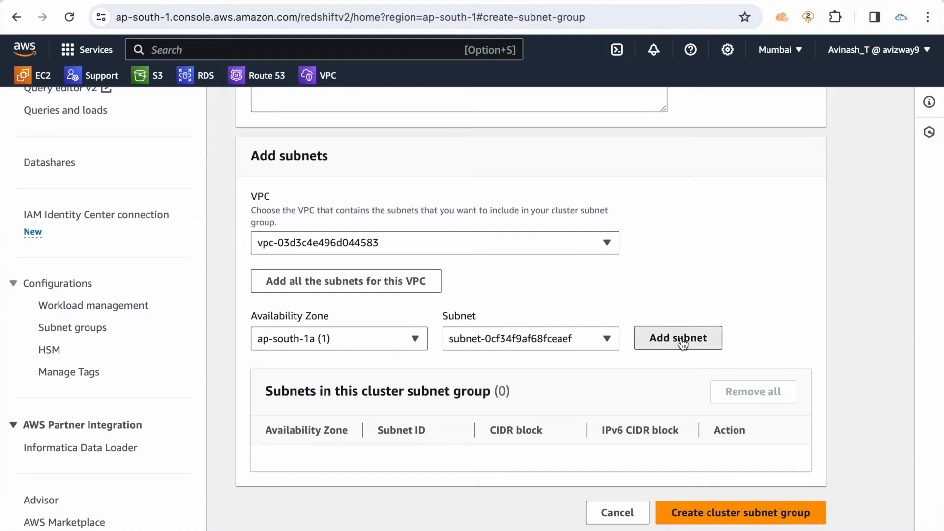
# Add the Default VPC's ap-south-1b subnet, subnet-06208d0b1610e2cff, to the cluster subnet group
pyautogui.click(341, 347)
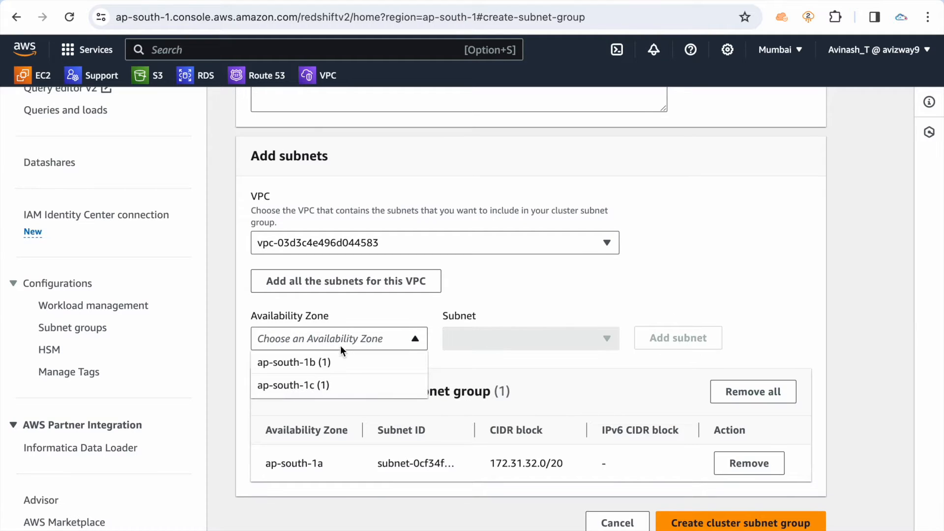
pyautogui.click(322, 363)
pyautogui.click(526, 342)
pyautogui.click(513, 385)
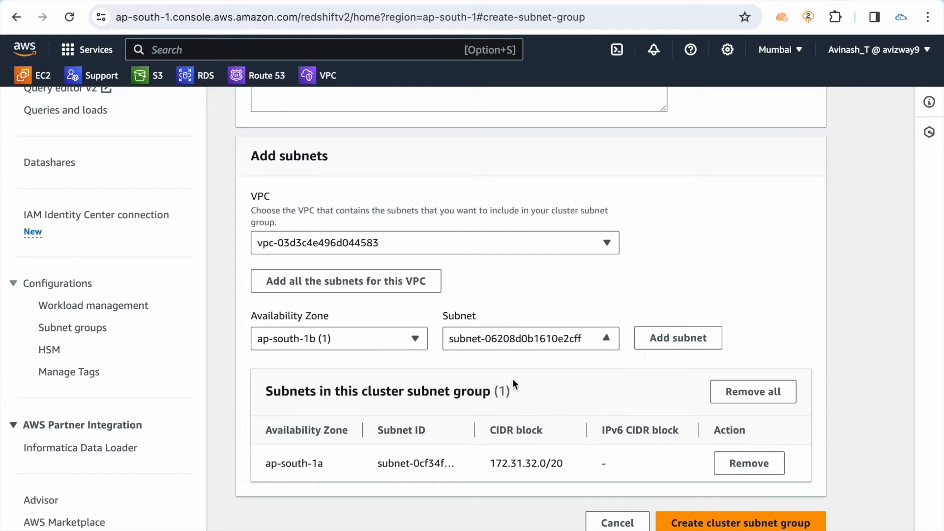
pyautogui.click(668, 338)
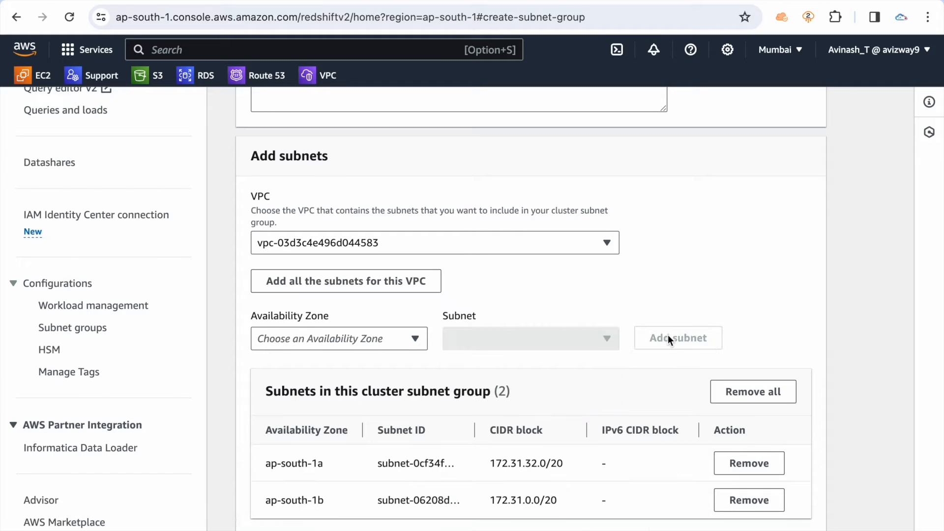
# Switch the subnet group's source to my-custom-vpc and discard the unfinished group
pyautogui.click(445, 246)
pyautogui.click(373, 335)
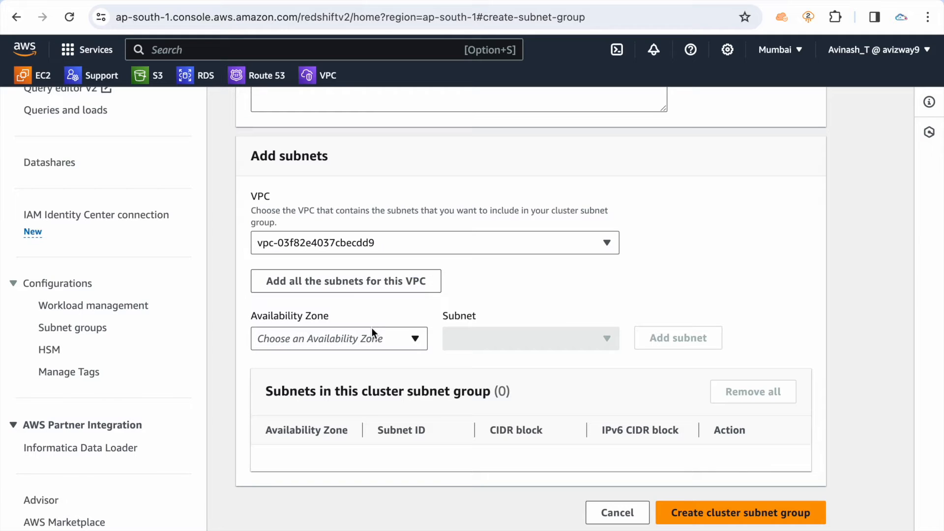
pyautogui.click(341, 339)
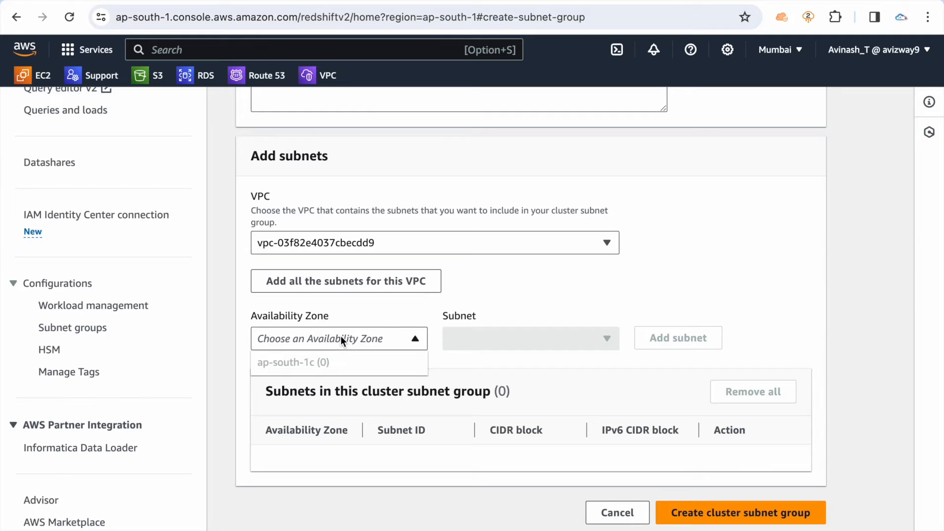
pyautogui.click(600, 513)
# Delete the existing cluster subnet group my-custom-sngrp
pyautogui.click(256, 309)
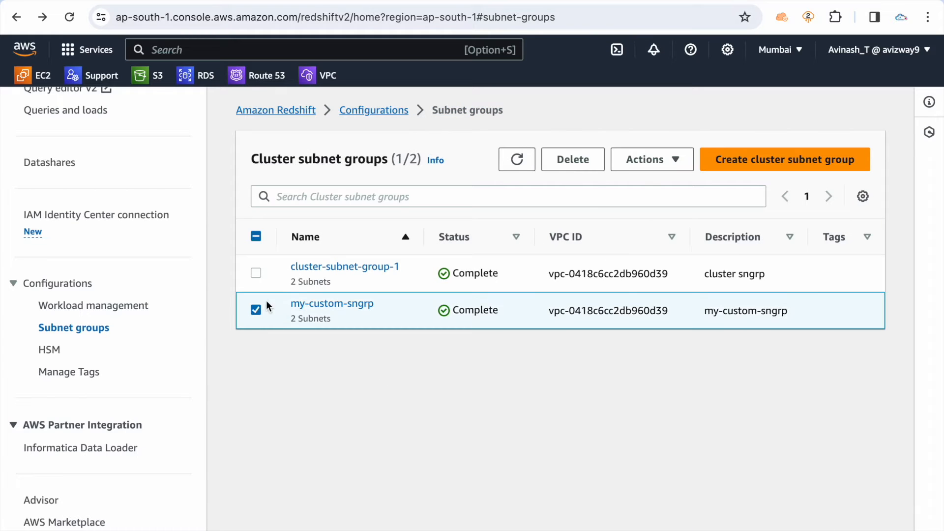
pyautogui.click(575, 161)
pyautogui.click(370, 394)
pyautogui.click(897, 114)
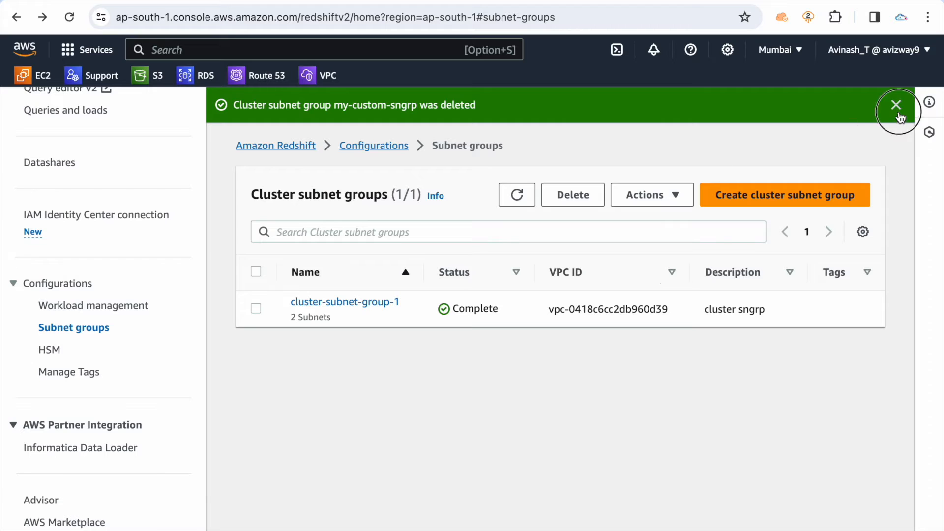
# Start a new cluster subnet group with the description wd and my-custom-vpc as its VPC
pyautogui.click(763, 161)
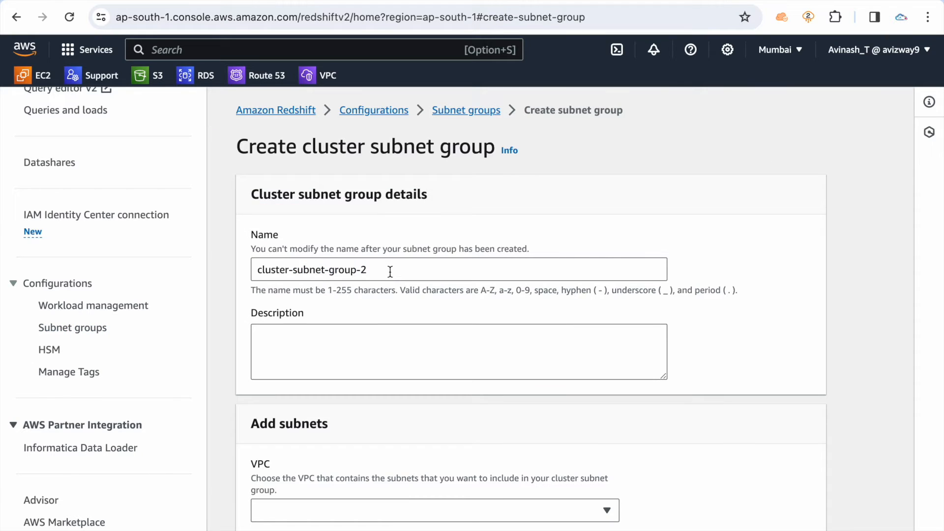
pyautogui.click(354, 361)
pyautogui.write('wd')
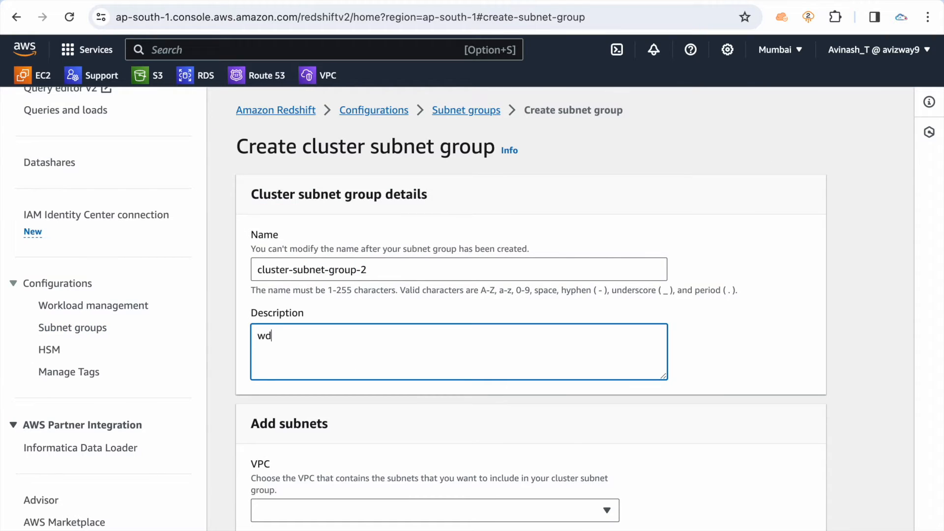
pyautogui.scroll(-3, 359, 374)
pyautogui.click(364, 391)
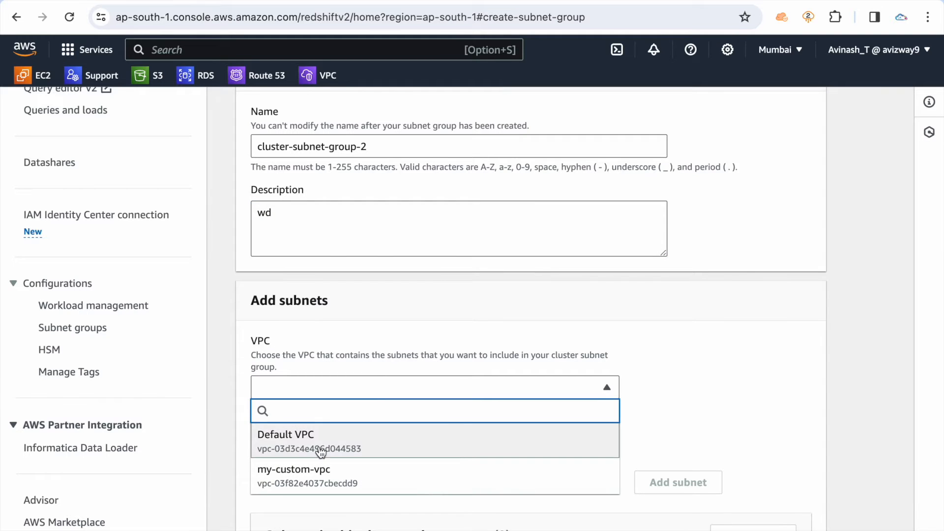
pyautogui.click(314, 473)
# Add the 192.168.2.0/23 subnet from Availability Zone ap-south-1a to the cluster subnet group
pyautogui.scroll(-3, 422, 342)
pyautogui.click(413, 339)
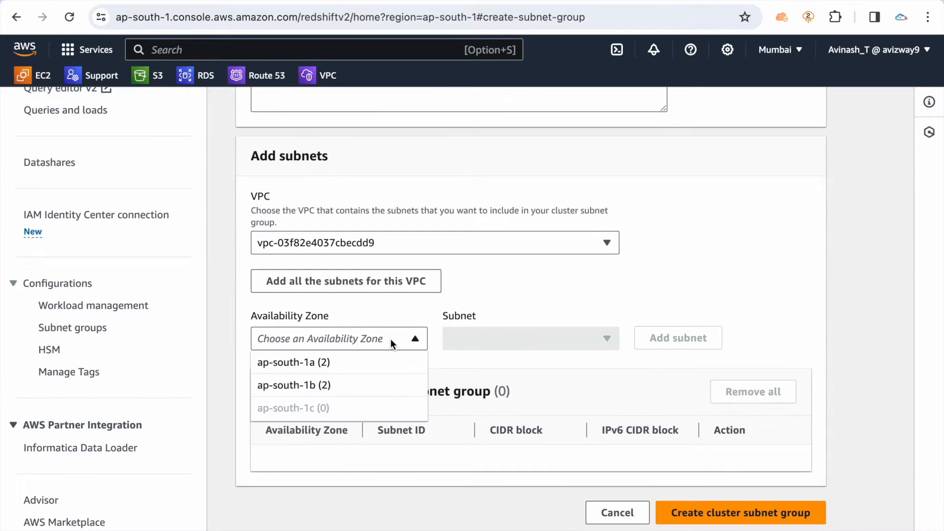
pyautogui.click(488, 338)
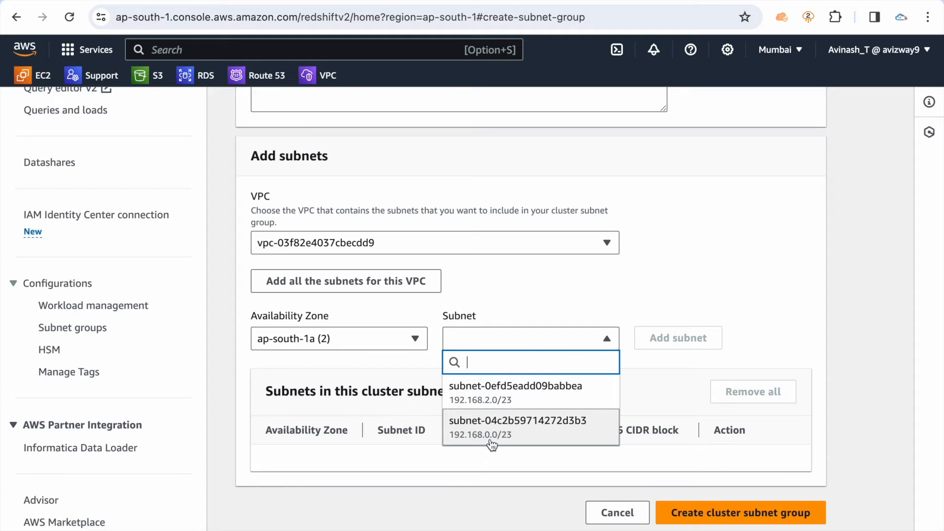
pyautogui.click(471, 392)
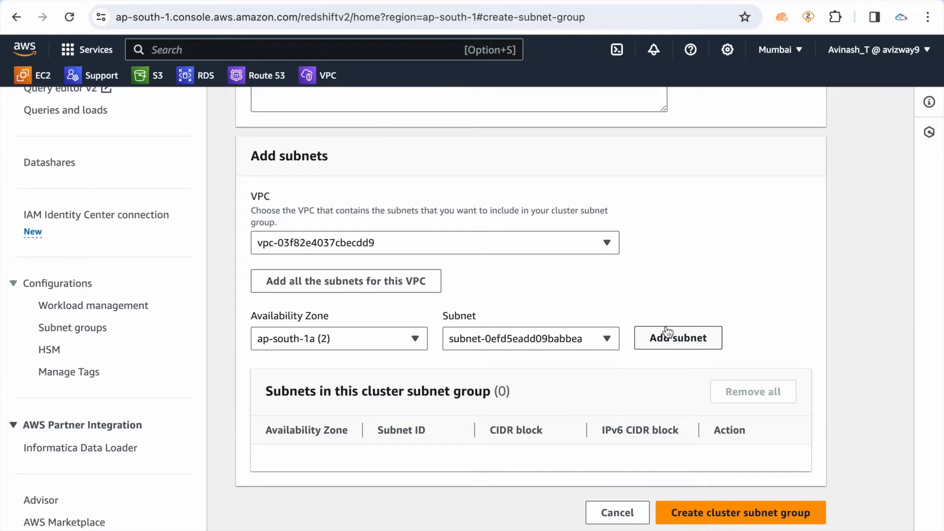
pyautogui.click(679, 340)
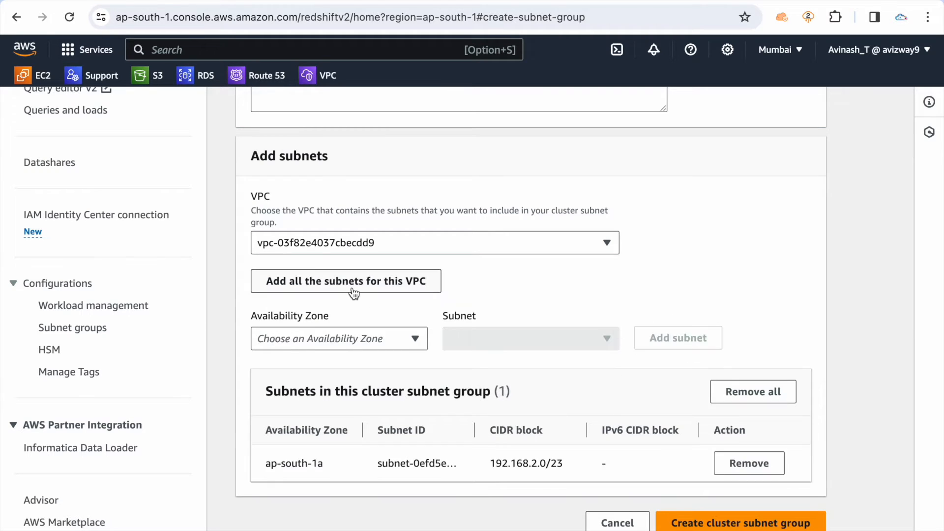
# Add the 192.168.6.0/23 subnet from Availability Zone ap-south-1b to the cluster subnet group
pyautogui.click(331, 341)
pyautogui.click(323, 362)
pyautogui.click(541, 338)
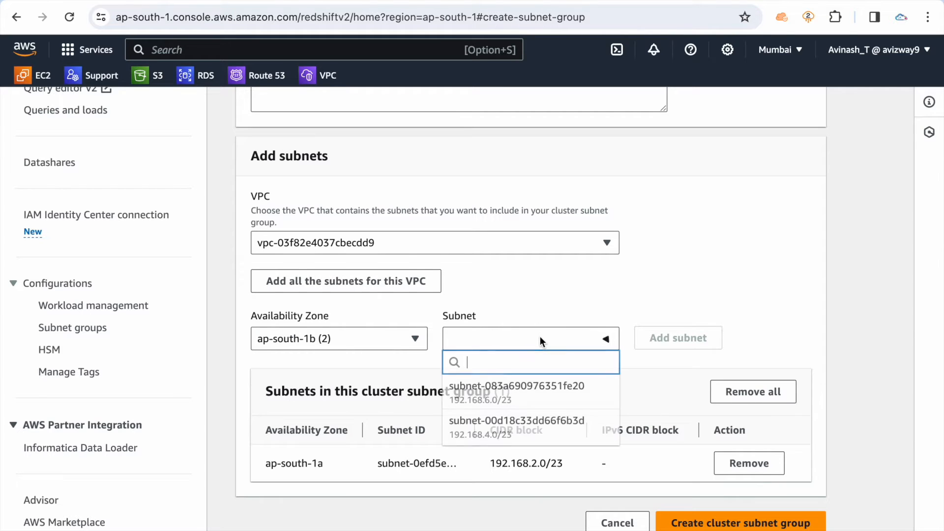
pyautogui.click(511, 394)
pyautogui.click(673, 342)
# Review the two added my-custom-vpc subnets and cancel creating this subnet group
pyautogui.scroll(-2, 793, 291)
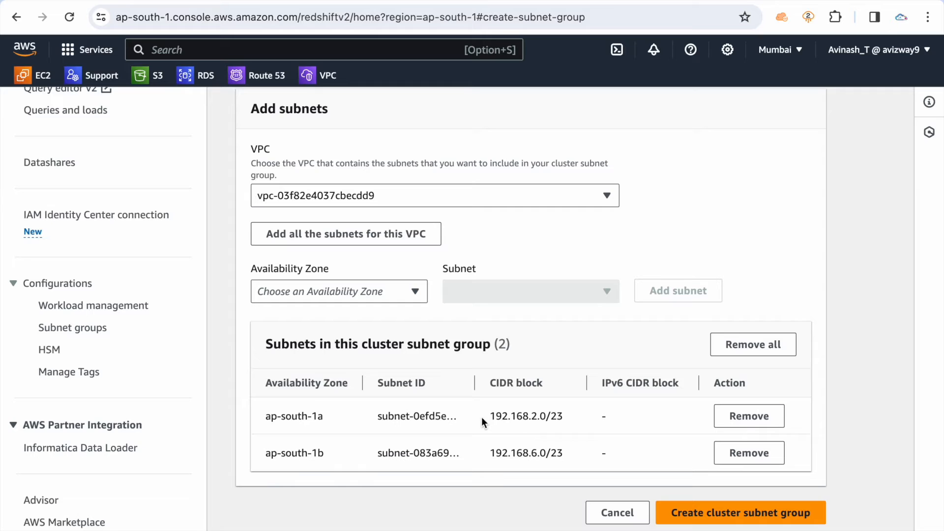
pyautogui.moveTo(267, 417); pyautogui.dragTo(604, 438)
pyautogui.click(604, 438)
pyautogui.click(616, 512)
# Start a new cluster subnet group named default-vpc-clus-sngrp
pyautogui.click(745, 164)
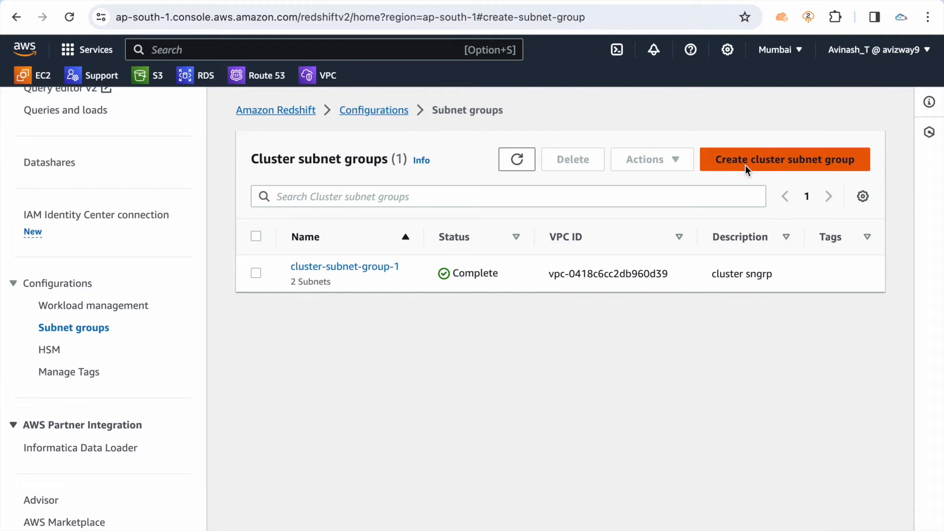
pyautogui.click(388, 270)
pyautogui.press('super+a')
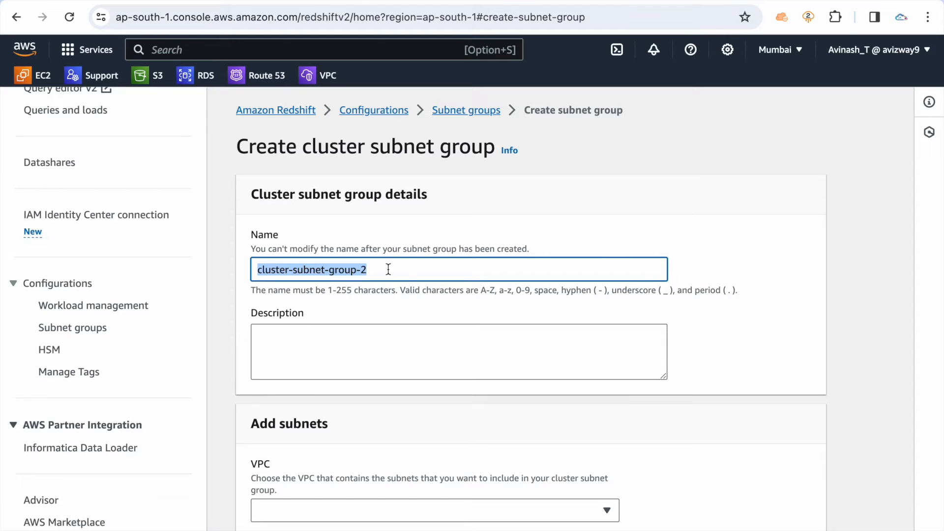
pyautogui.write('d')
pyautogui.press('BackSpace')
pyautogui.write('default-vpc-')
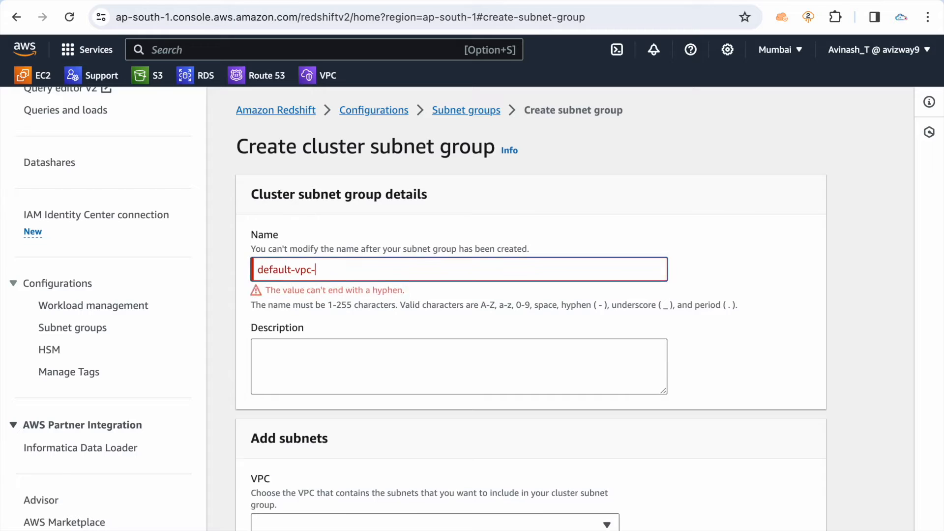
pyautogui.write('clus-sngrp')
# Copy the subnet group's name into its description as default-vpc-clus-sngrp
pyautogui.hotkey('ctrl', 'a')
pyautogui.hotkey('ctrl', 'c')
pyautogui.press('Tab')
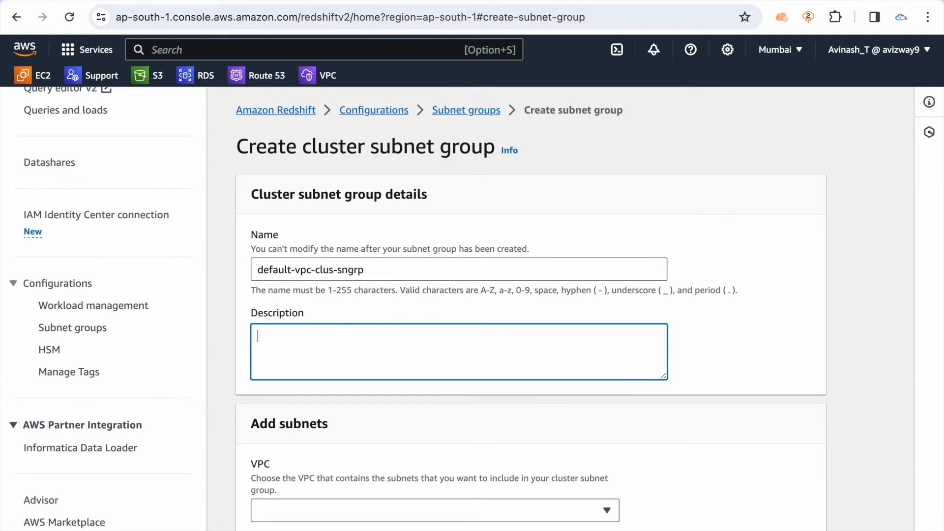
pyautogui.hotkey('ctrl', 'v')
# Choose the Default VPC as the VPC for the default-vpc-clus-sngrp subnet group
pyautogui.scroll(-3, 433, 243)
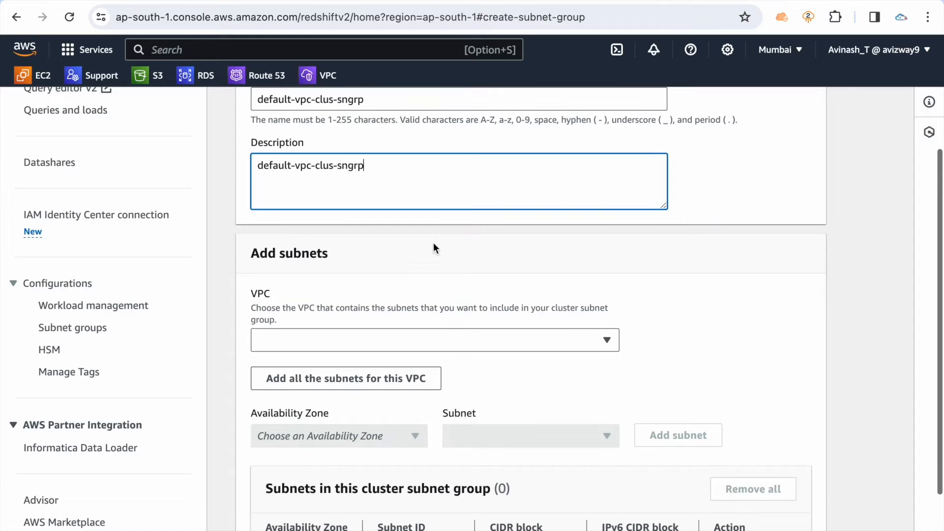
pyautogui.click(429, 337)
pyautogui.click(375, 393)
# Add the ap-south-1a subnet with CIDR block 172.31.32.0/20 to default-vpc-clus-sngrp
pyautogui.scroll(-2, 374, 345)
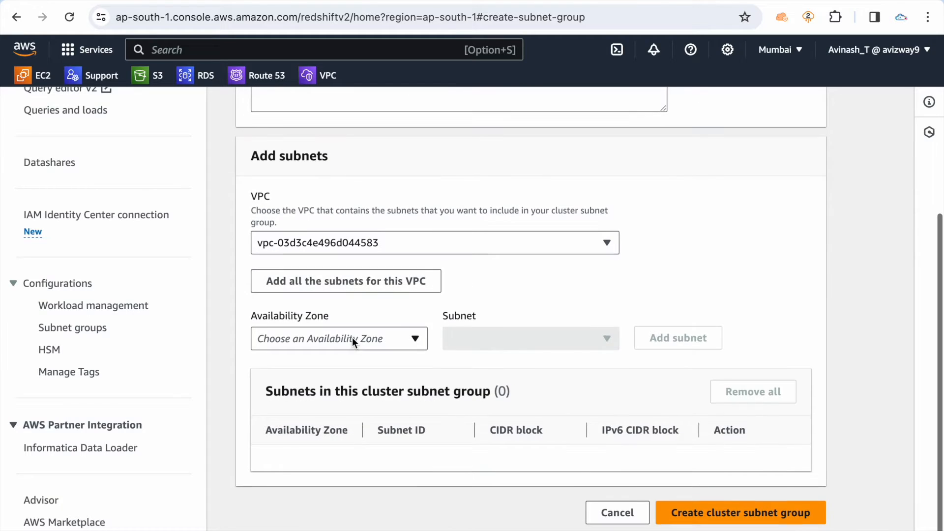
pyautogui.click(352, 338)
pyautogui.click(339, 362)
pyautogui.click(487, 334)
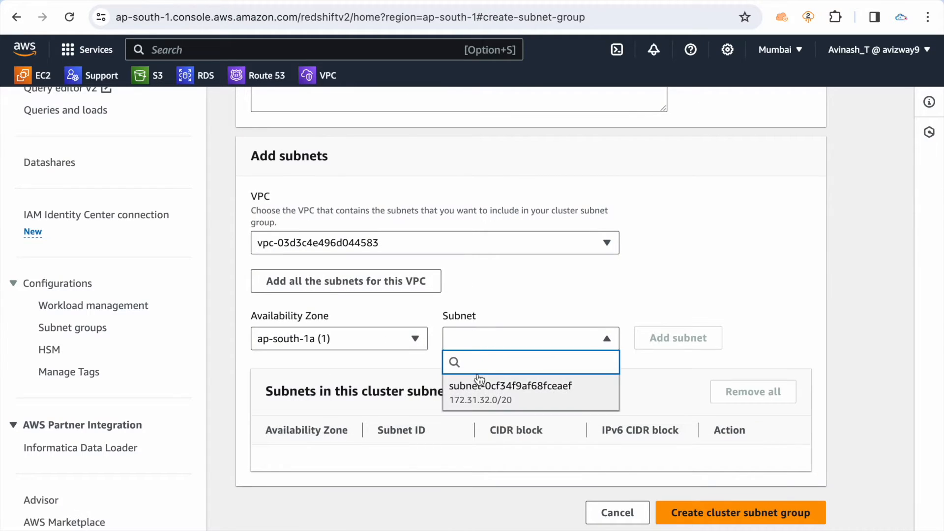
pyautogui.click(484, 388)
pyautogui.click(671, 338)
# Add the ap-south-1b subnet, subnet-06208d0b1610e2cff, to default-vpc-clus-sngrp
pyautogui.click(311, 342)
pyautogui.click(300, 368)
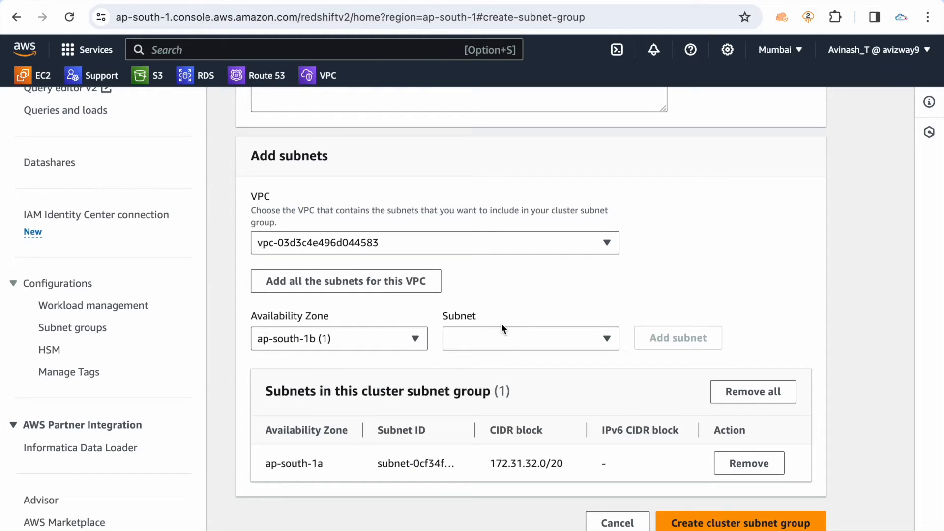
pyautogui.click(501, 340)
pyautogui.click(515, 389)
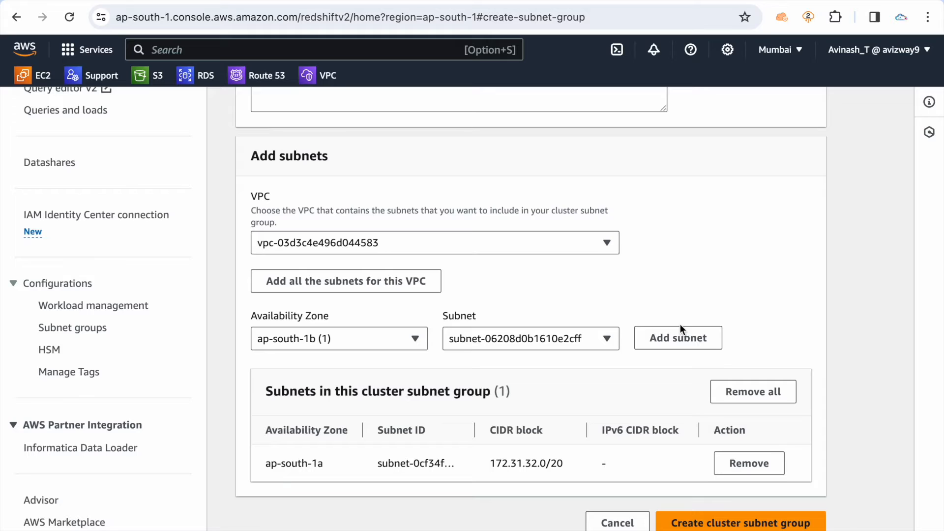
pyautogui.click(684, 338)
# Create the cluster subnet group from the two added subnets and refresh the subnet group list
pyautogui.scroll(-2, 680, 336)
pyautogui.click(727, 507)
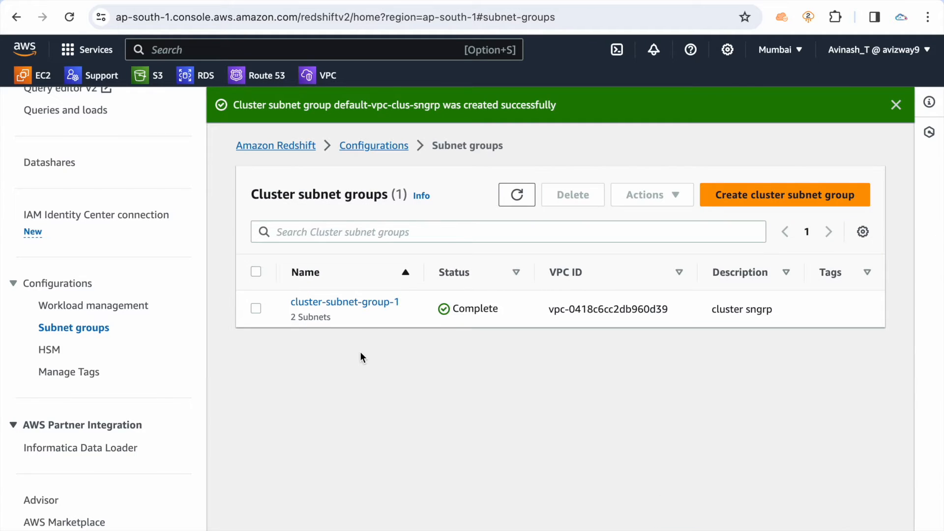
pyautogui.click(516, 195)
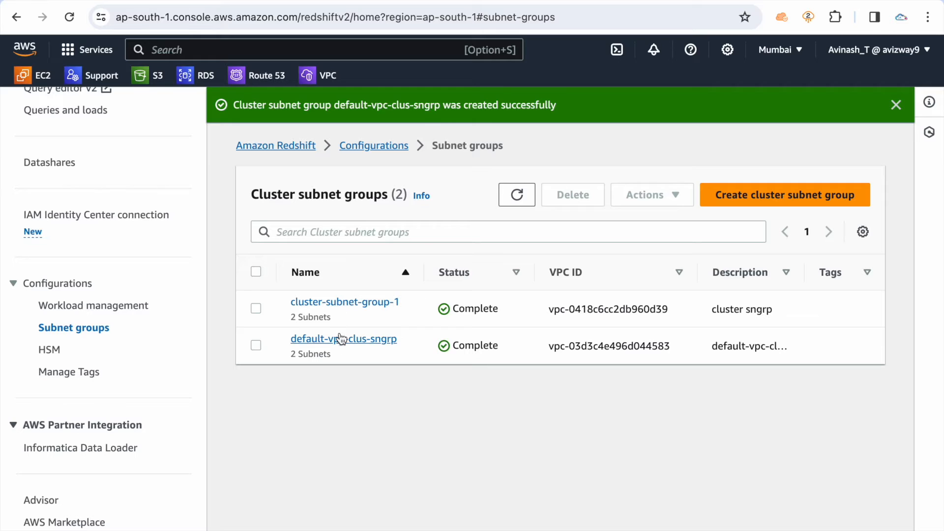
# Open the details of default-vpc-clus-sngrp and dismiss the notification
pyautogui.click(341, 338)
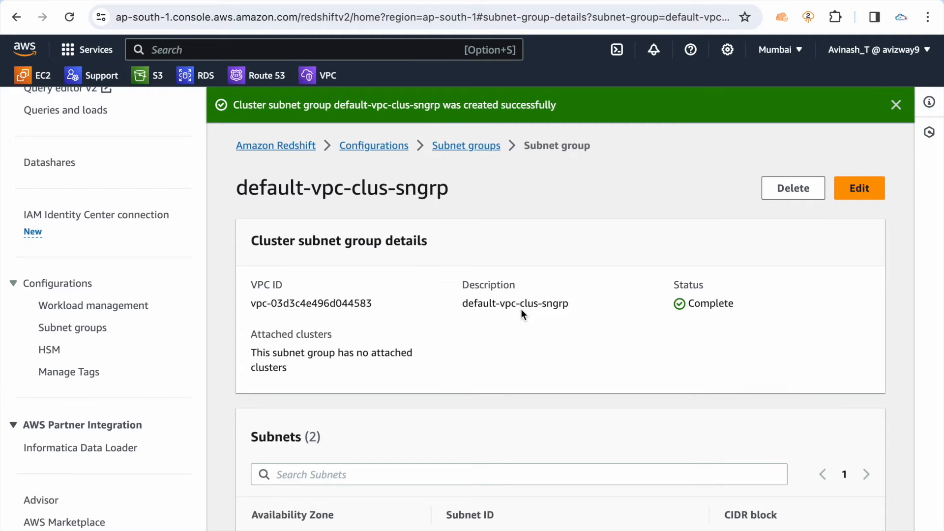
pyautogui.scroll(6, 117, 249)
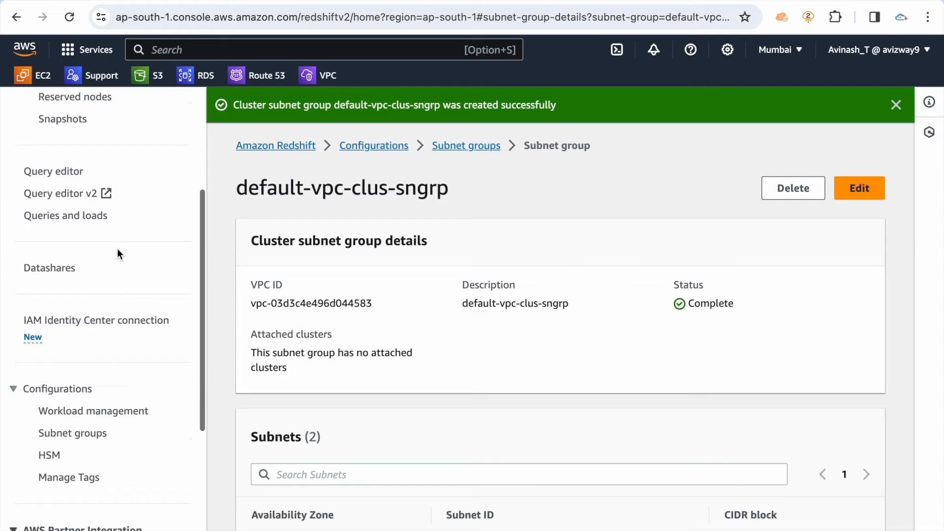
pyautogui.click(895, 107)
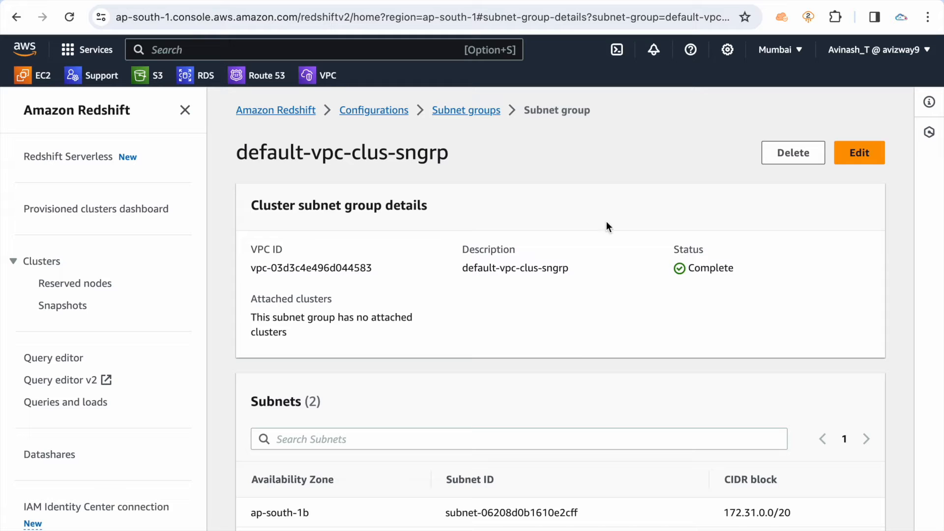
# Start creating a new provisioned cluster from the Provisioned clusters dashboard
pyautogui.click(80, 212)
pyautogui.scroll(-2, 477, 348)
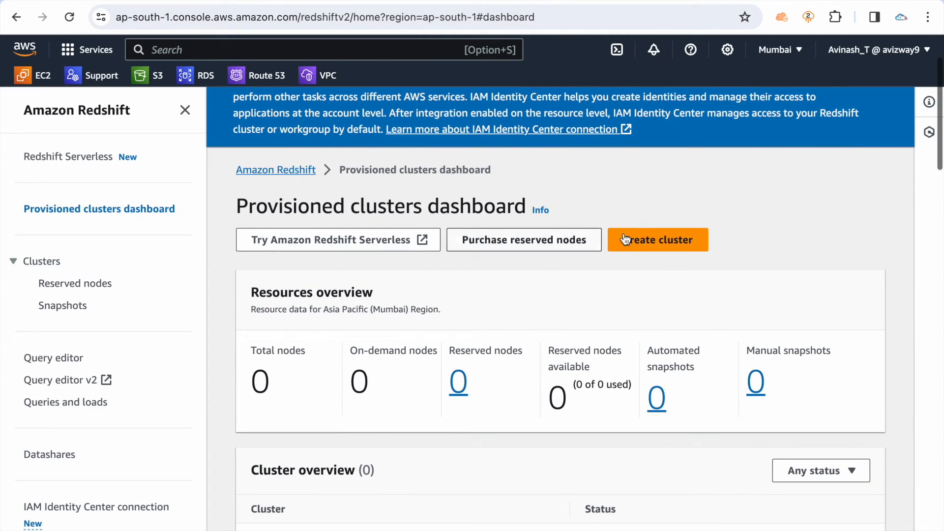
pyautogui.click(660, 247)
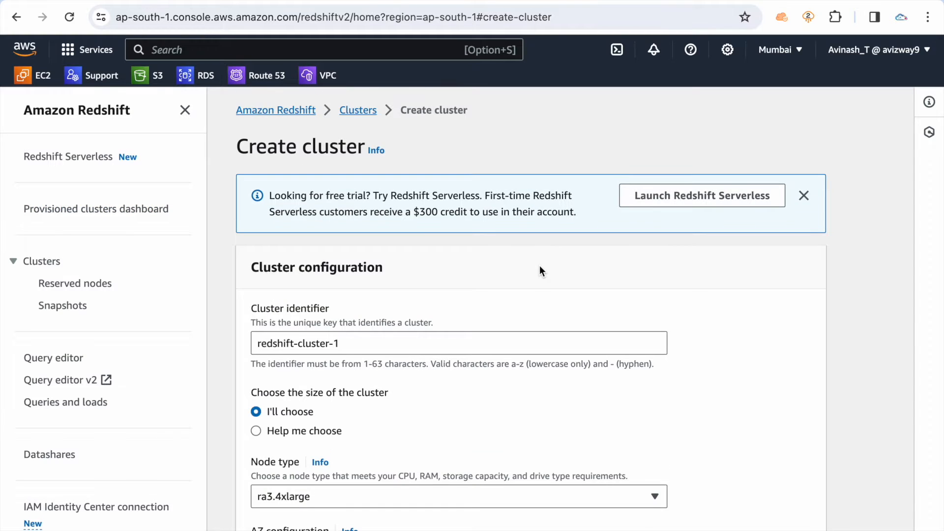
# Replace the default cluster identifier with My-YT-Redshift
pyautogui.scroll(-1, 539, 271)
pyautogui.click(419, 302)
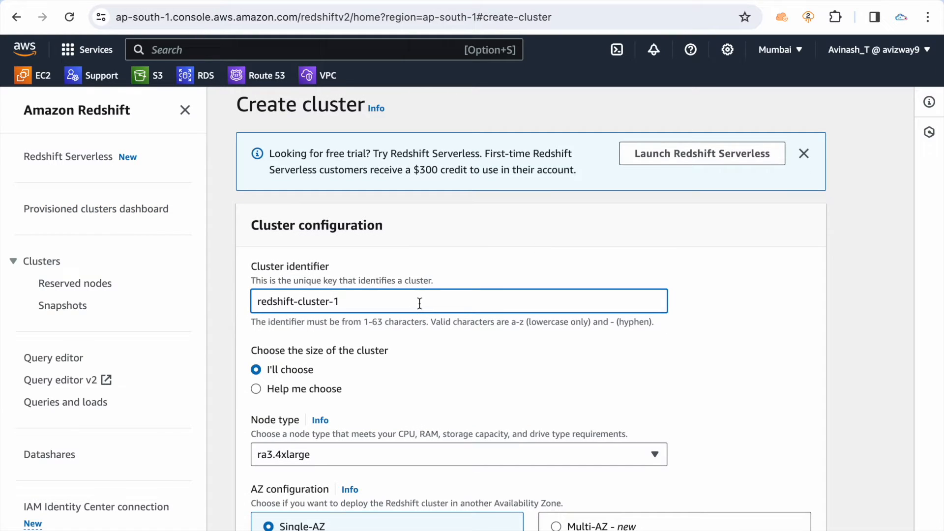
pyautogui.tripleClick(419, 304)
pyautogui.press('BackSpace')
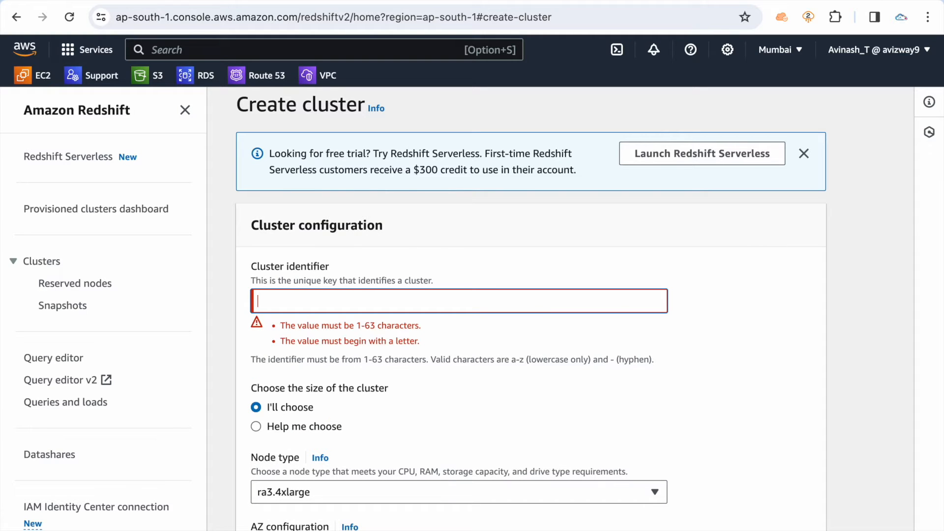
pyautogui.write('My-YT')
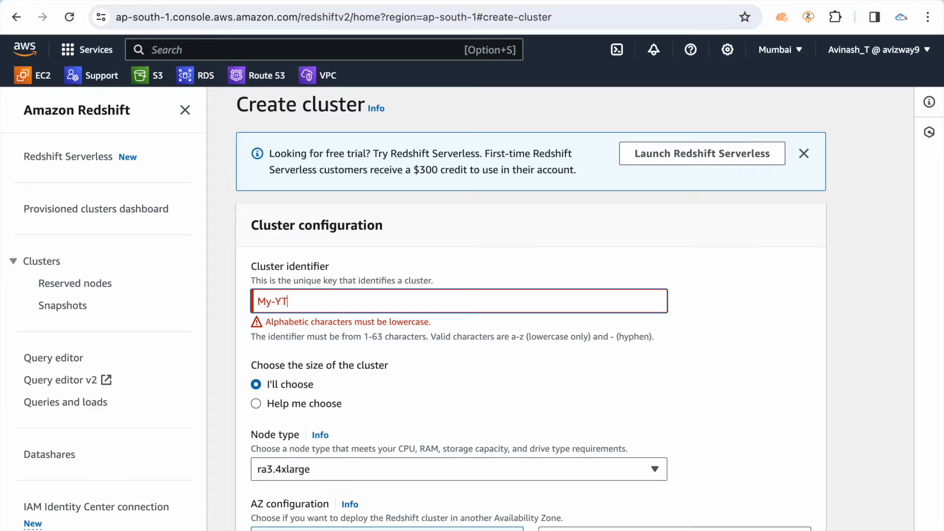
pyautogui.write('-Redshift')
# Change the capital letters in the cluster identifier to lowercase so it reads my-yt-redshift
pyautogui.hotkey('shift', 'Left')
pyautogui.write('r')
pyautogui.press('Left')
pyautogui.press('Left')
pyautogui.hotkey('shift', 'Left')
pyautogui.hotkey('shift', 'Left')
pyautogui.write('yt')
pyautogui.press('Left')
pyautogui.press('Left')
pyautogui.press('Left')
pyautogui.hotkey('shift', 'Left')
pyautogui.write('m')
pyautogui.click(782, 318)
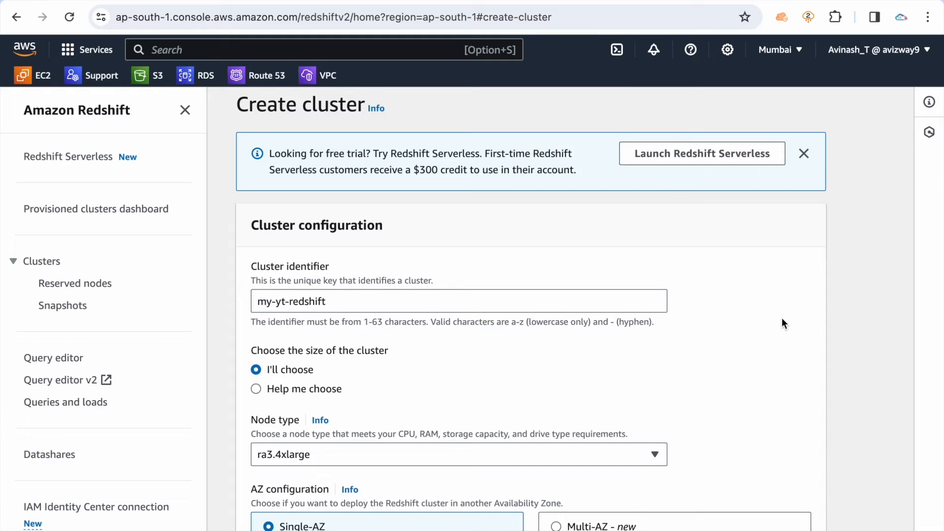
# Review the Help me choose sizing estimates and calculated configuration summary, and return the cluster sizing to I'll choose
pyautogui.scroll(-2, 782, 318)
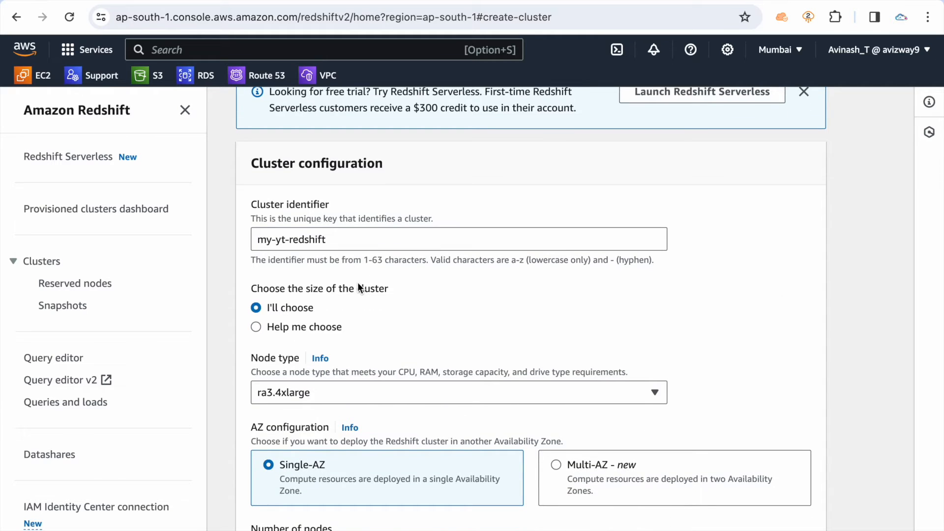
pyautogui.click(344, 396)
pyautogui.click(726, 298)
pyautogui.click(305, 329)
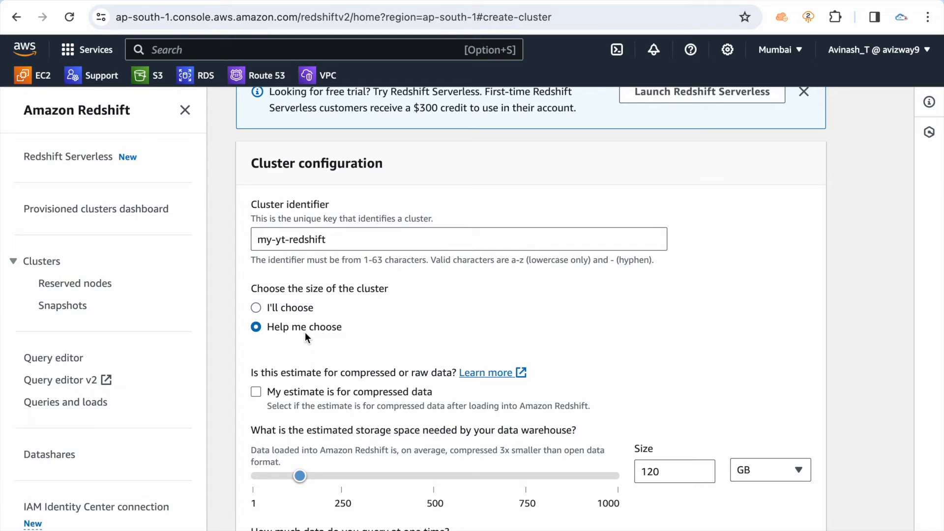
pyautogui.scroll(-3, 429, 337)
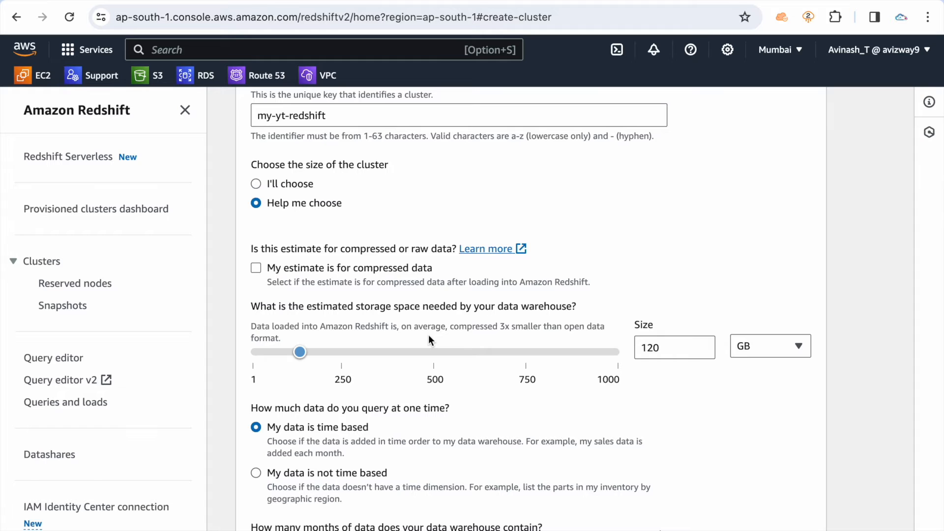
pyautogui.scroll(-3, 429, 337)
pyautogui.scroll(-4, 428, 339)
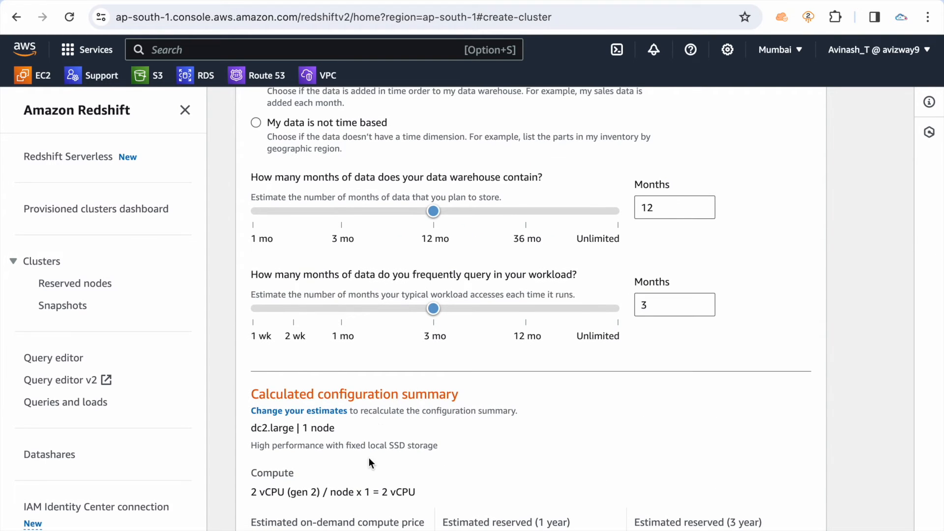
pyautogui.scroll(-1, 369, 458)
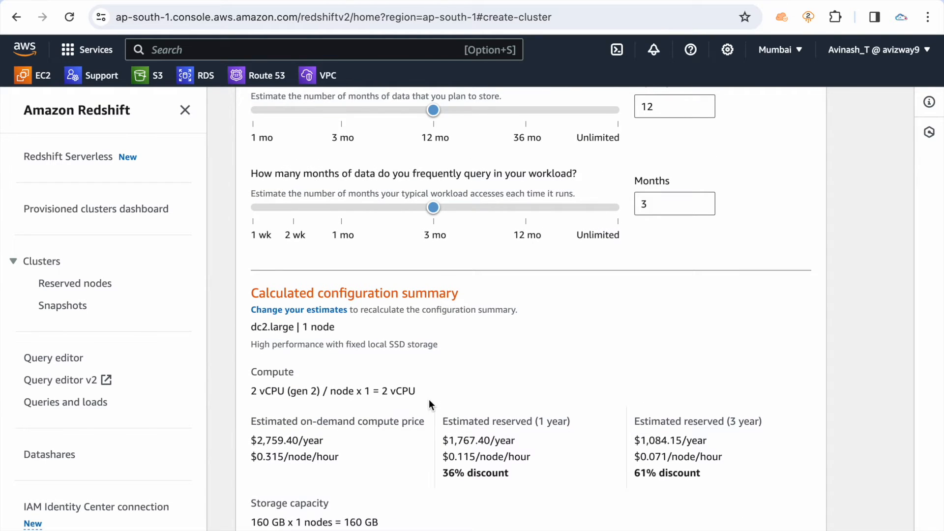
pyautogui.scroll(-3, 430, 401)
pyautogui.scroll(10, 430, 403)
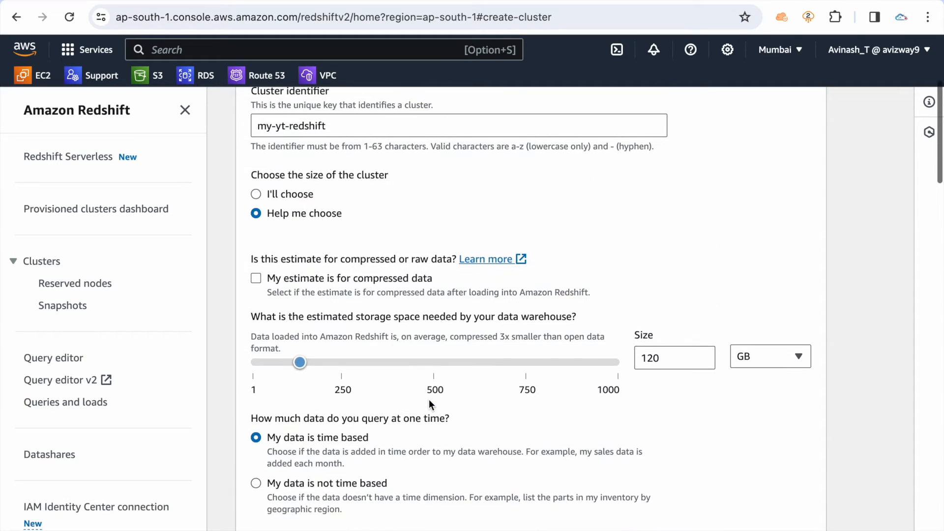
pyautogui.click(291, 196)
# Compare the available RA3 and DC2 node types and choose dc2.large for the cluster
pyautogui.click(339, 288)
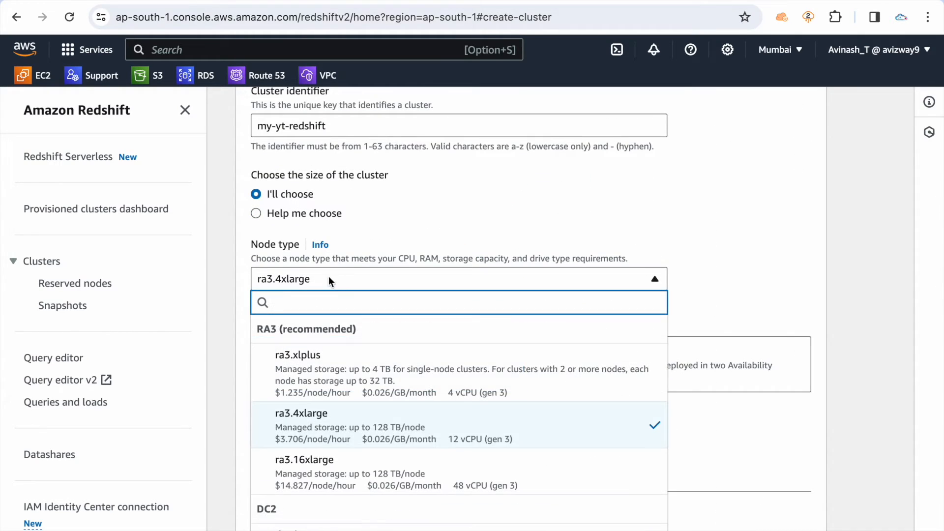
pyautogui.scroll(-2, 477, 340)
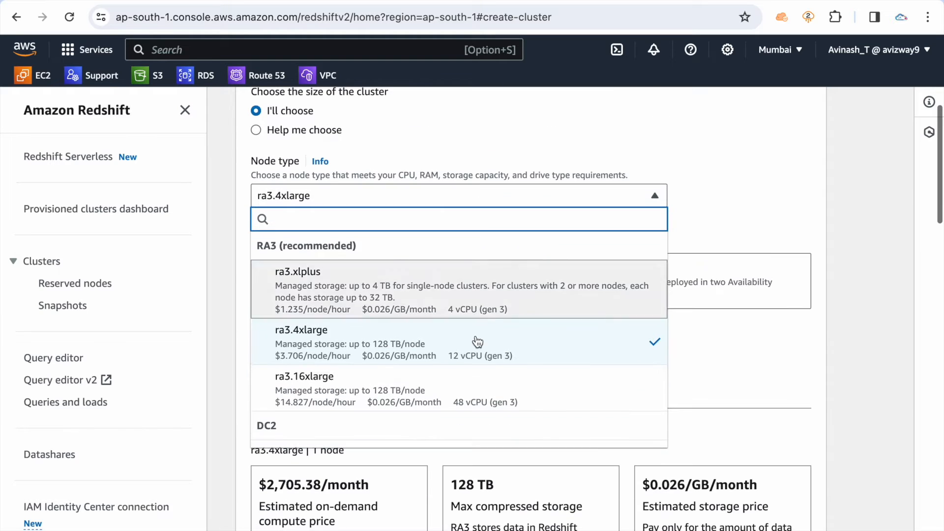
pyautogui.scroll(-1, 477, 342)
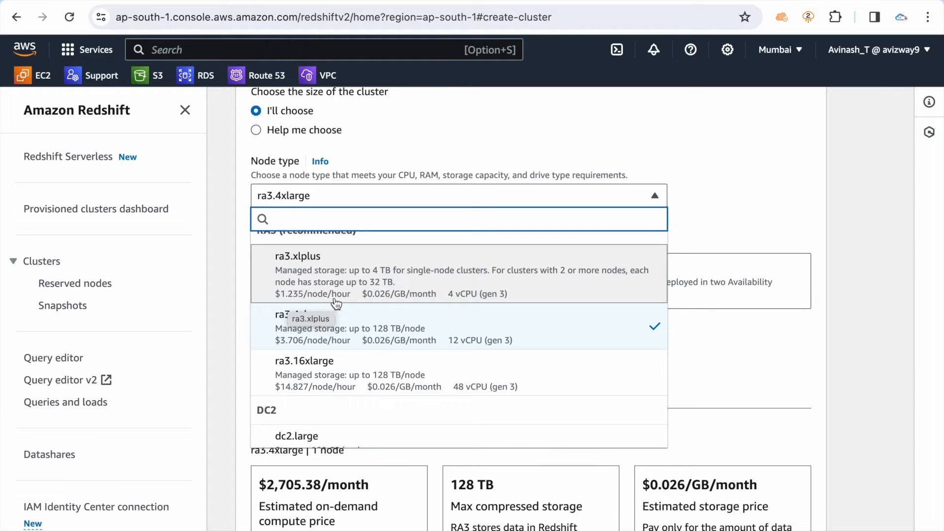
pyautogui.scroll(-3, 343, 305)
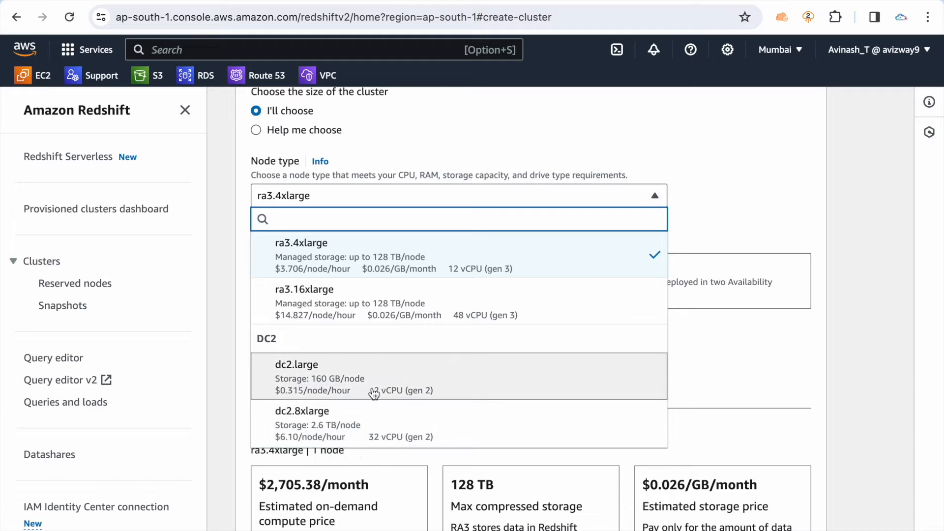
pyautogui.scroll(1, 374, 323)
pyautogui.scroll(1, 276, 283)
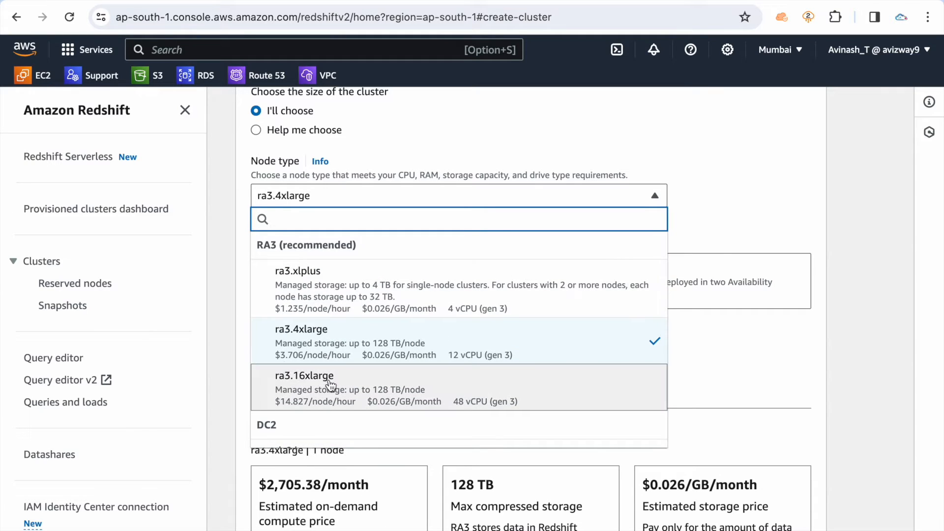
pyautogui.scroll(-2, 422, 394)
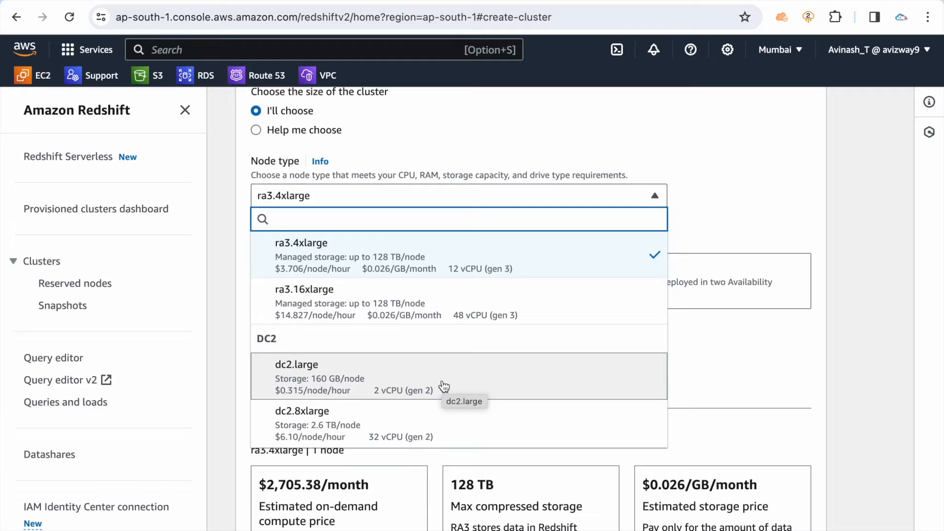
pyautogui.click(442, 383)
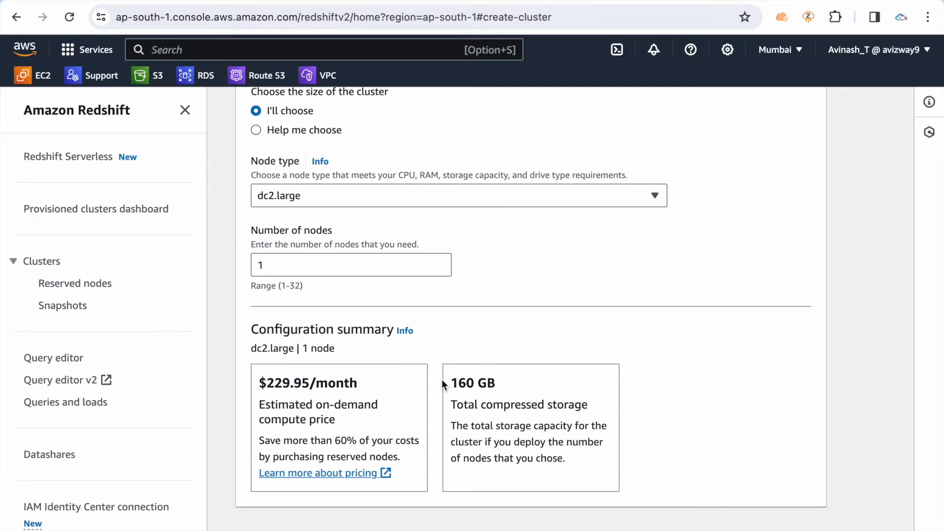
# Try 2 as the number of nodes and set it back to 1 to compare the configuration summary
pyautogui.moveTo(274, 264); pyautogui.dragTo(238, 269)
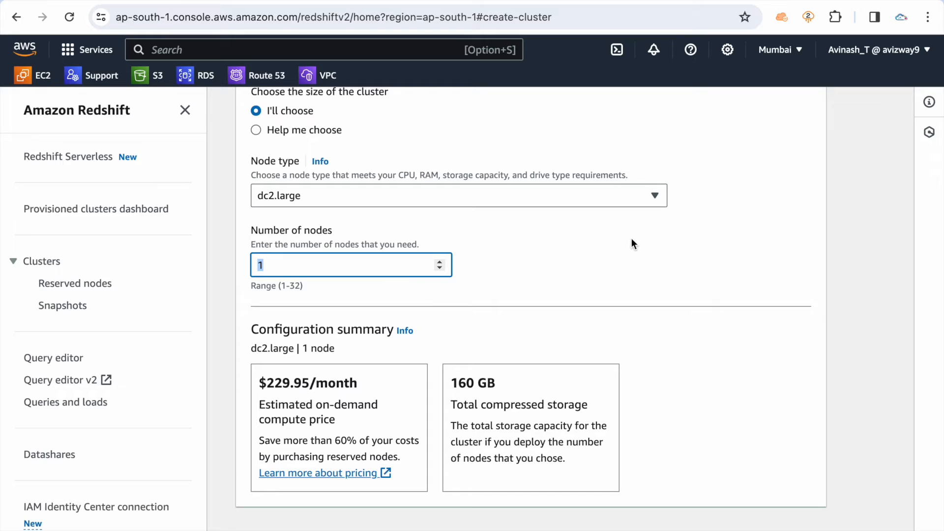
pyautogui.write('2')
pyautogui.click(556, 264)
pyautogui.click(261, 263)
pyautogui.moveTo(261, 263); pyautogui.dragTo(252, 267)
pyautogui.write('1')
pyautogui.click(568, 240)
pyautogui.moveTo(287, 261); pyautogui.dragTo(252, 265)
pyautogui.click(542, 285)
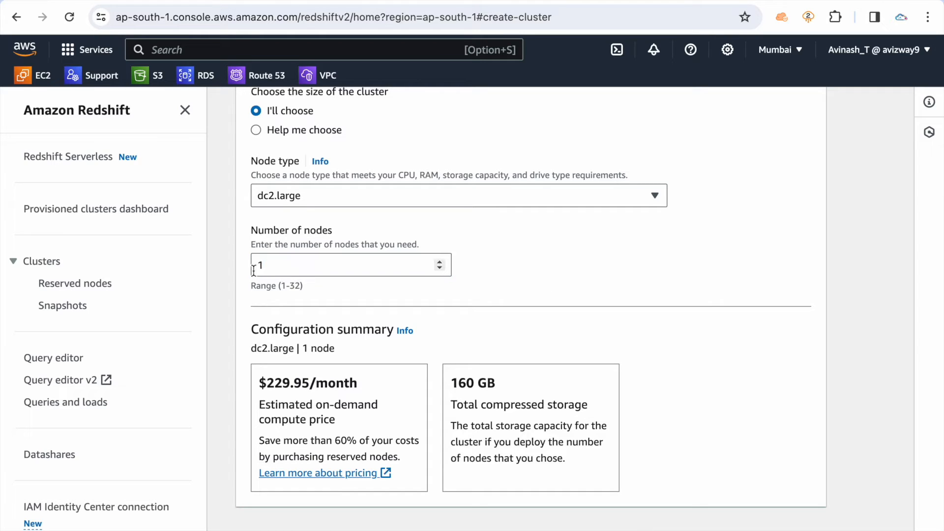
# Set the number of dc2.large nodes to 2
pyautogui.moveTo(280, 265); pyautogui.dragTo(233, 268)
pyautogui.write('2')
pyautogui.click(508, 259)
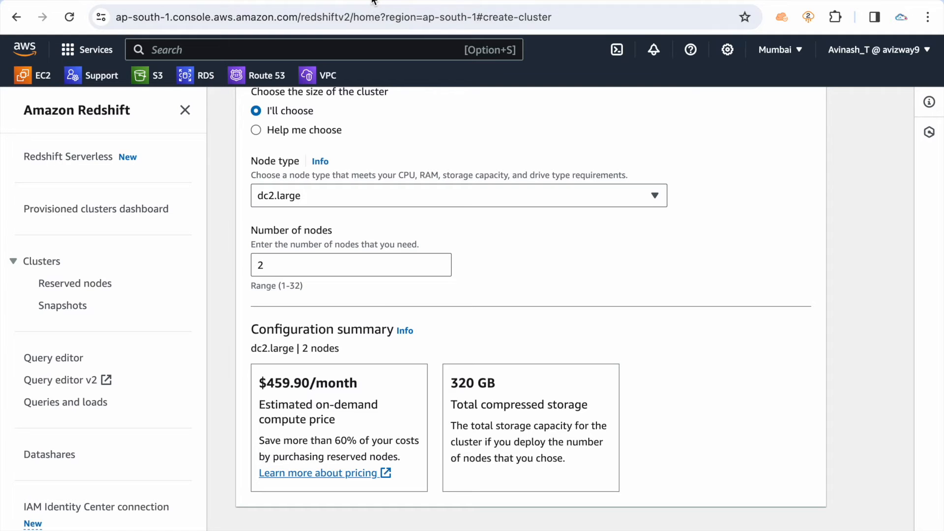
# Enter the text Leader Node Compiute Node in a new browser tab and return to the cluster creation page
pyautogui.press('super+t')
pyautogui.write('Leader N')
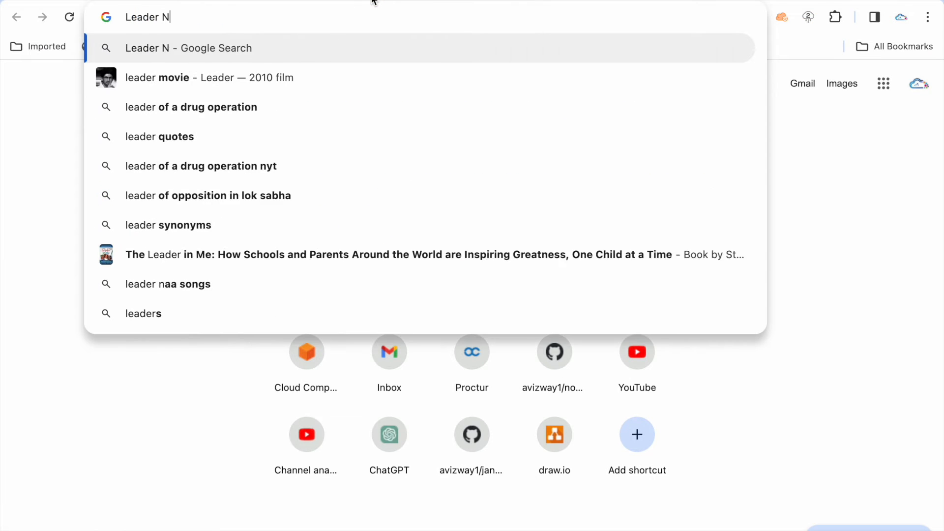
pyautogui.write('ode Compiute Node')
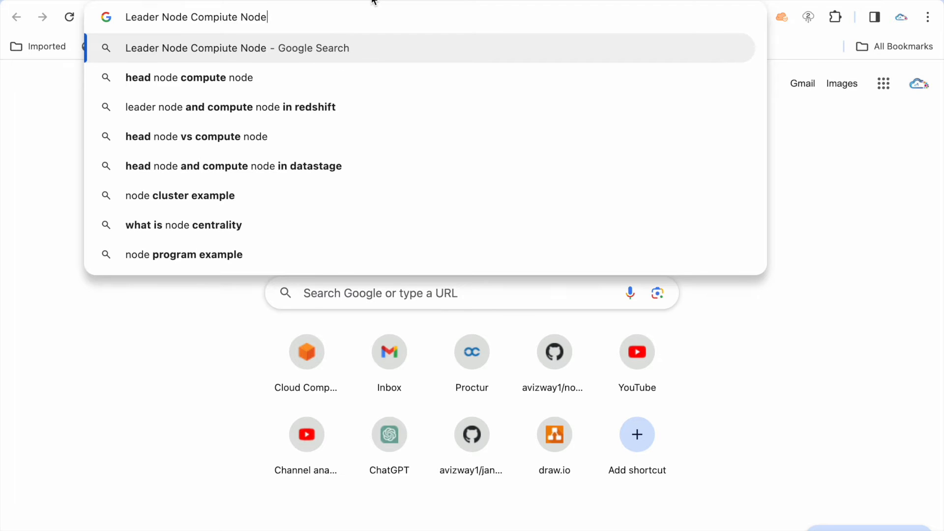
pyautogui.click(515, 1)
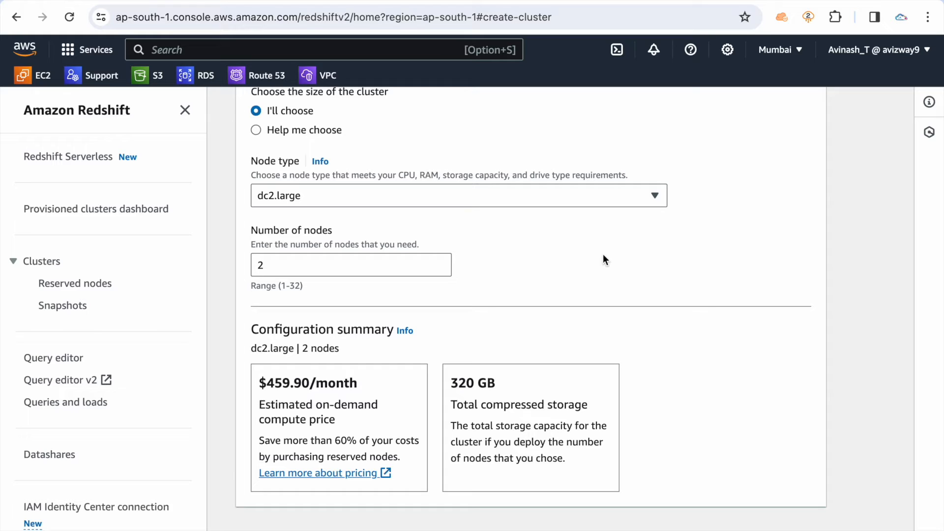
# Set the number of dc2.large nodes to 1
pyautogui.doubleClick(285, 266)
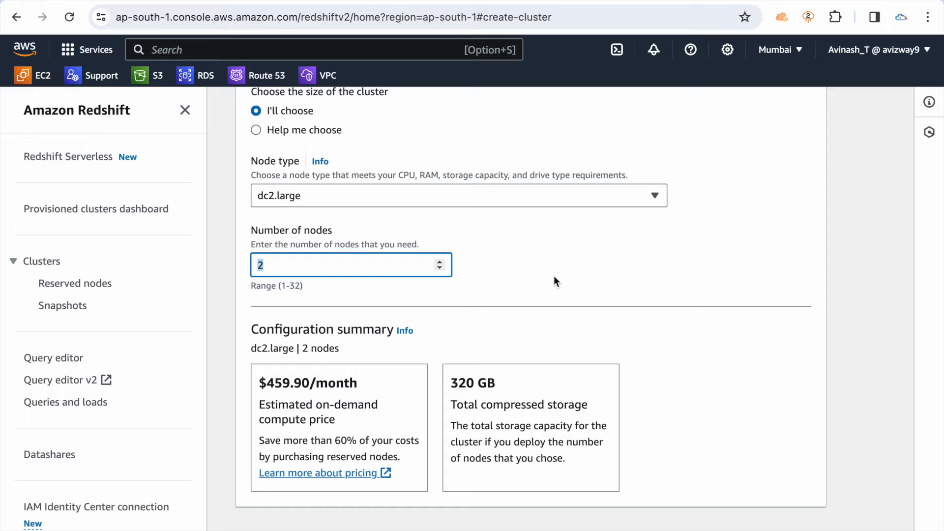
pyautogui.press('BackSpace')
pyautogui.write('1')
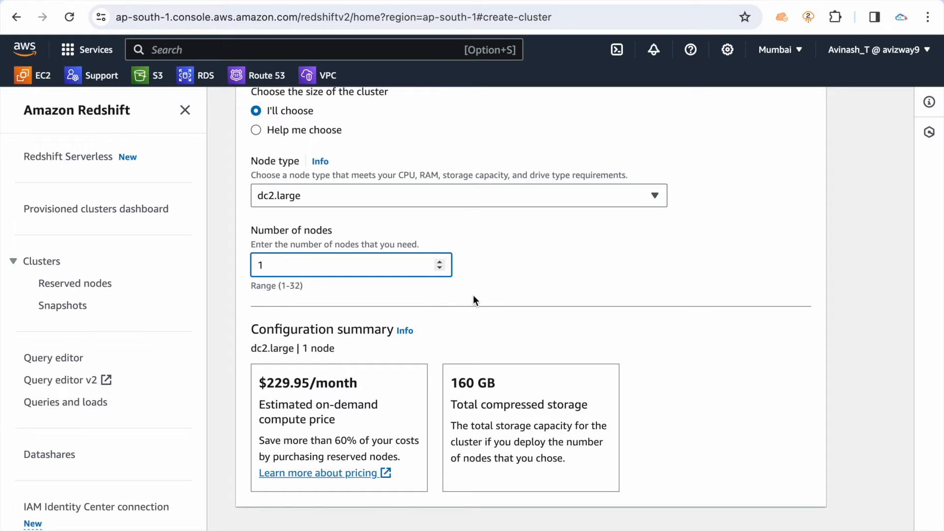
pyautogui.click(548, 273)
# Enable loading of the Tickit sample data into the cluster
pyautogui.scroll(-5, 547, 273)
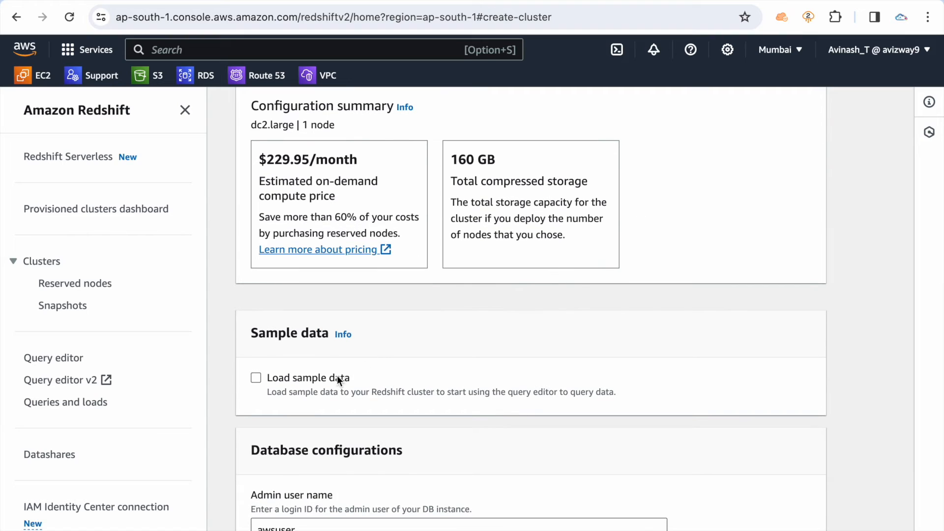
pyautogui.click(331, 377)
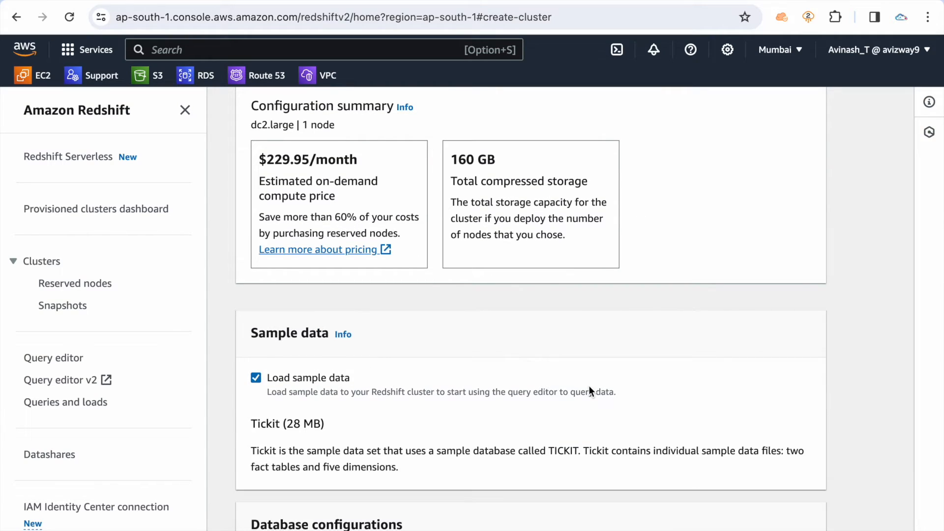
pyautogui.doubleClick(257, 426)
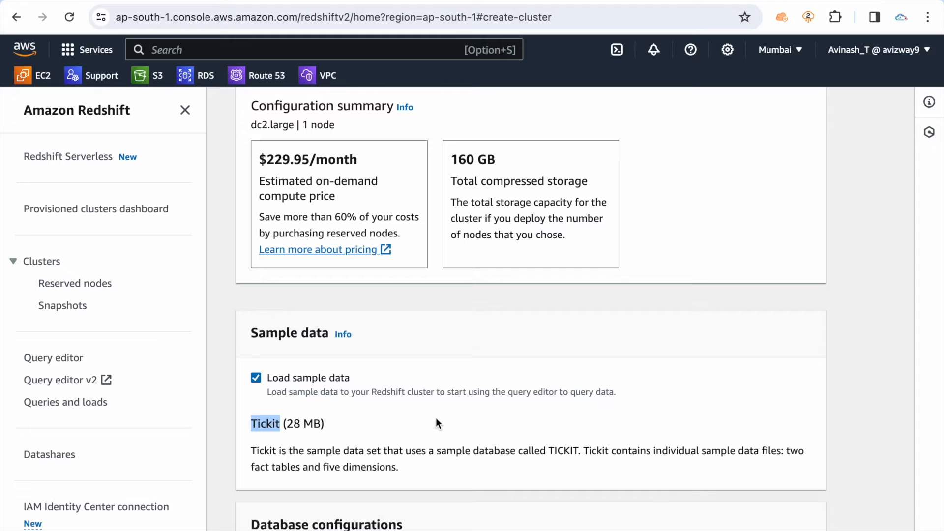
# Set the admin user name in the database configurations to redshiftadmin
pyautogui.scroll(-4, 436, 419)
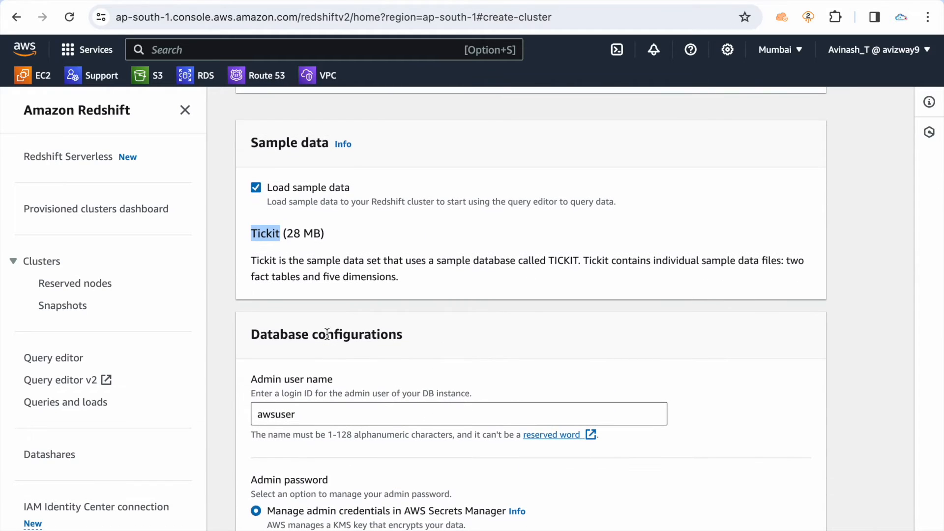
pyautogui.scroll(-2, 325, 399)
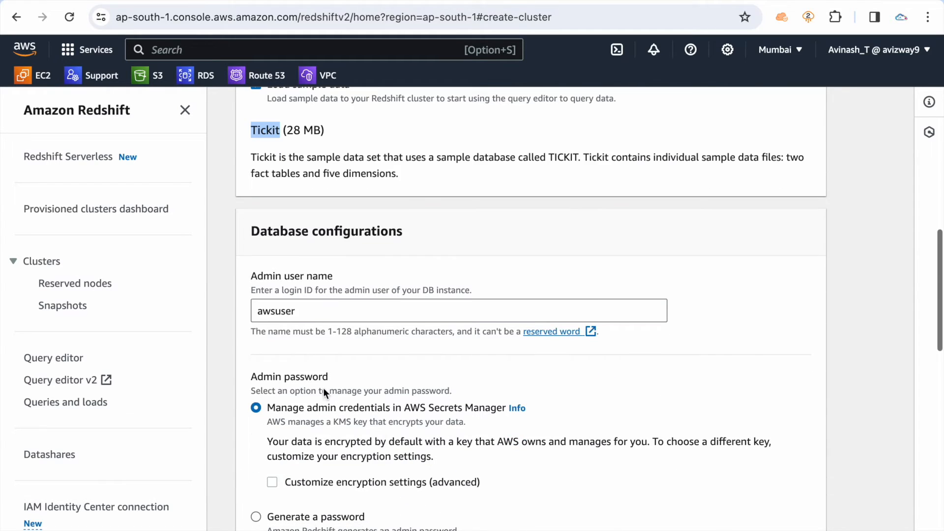
pyautogui.click(324, 302)
pyautogui.doubleClick(323, 312)
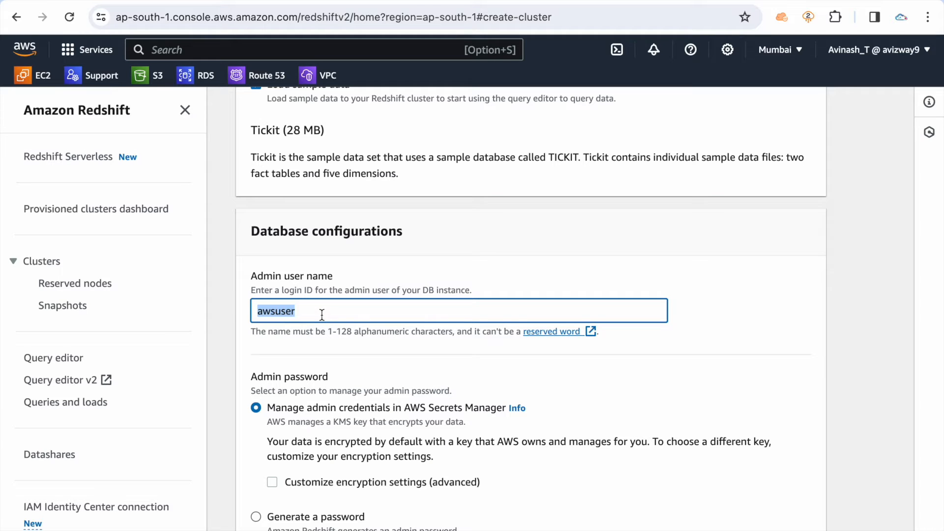
pyautogui.write('r')
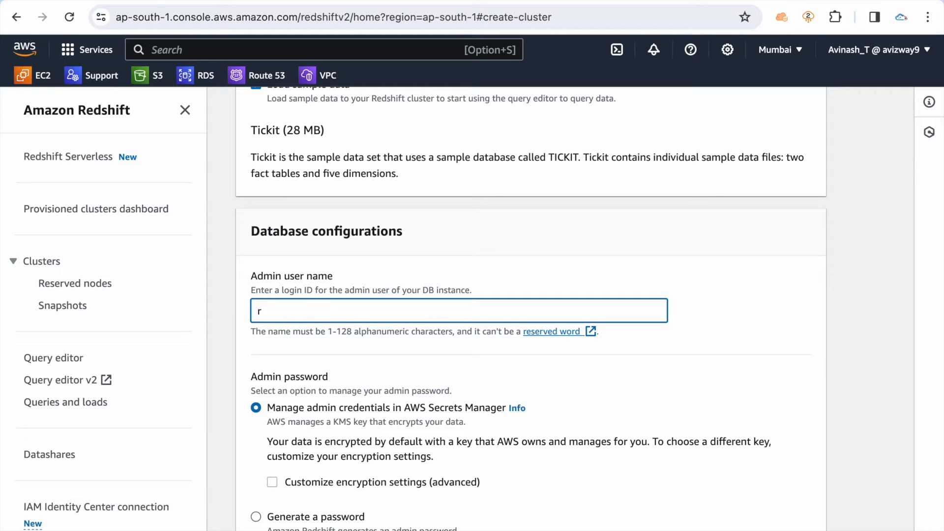
pyautogui.write('edshiftadmin')
pyautogui.scroll(-3, 491, 372)
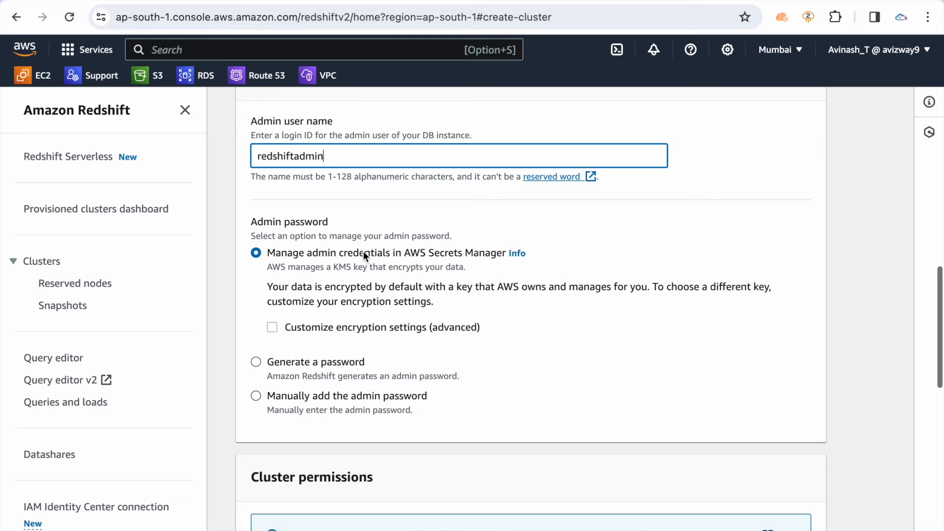
# Choose to add the admin password manually and enter the admin user password
pyautogui.click(365, 254)
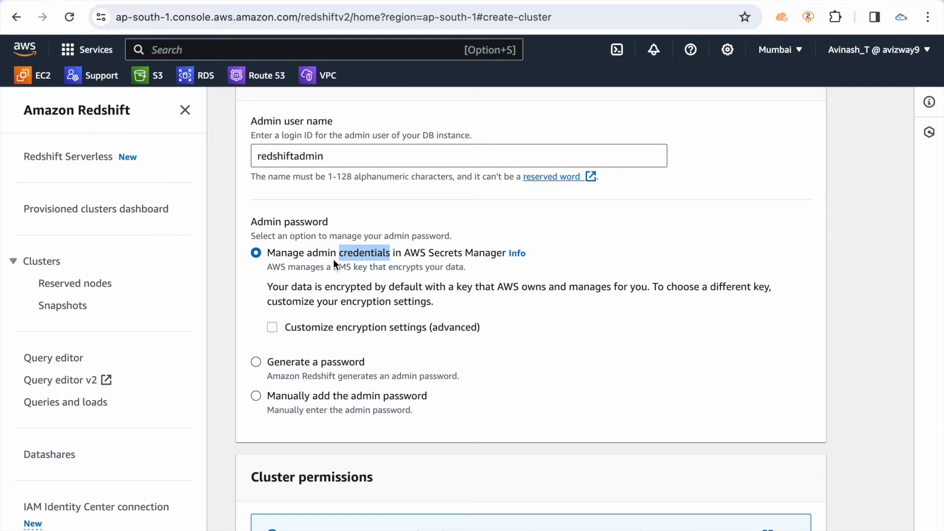
pyautogui.click(379, 254)
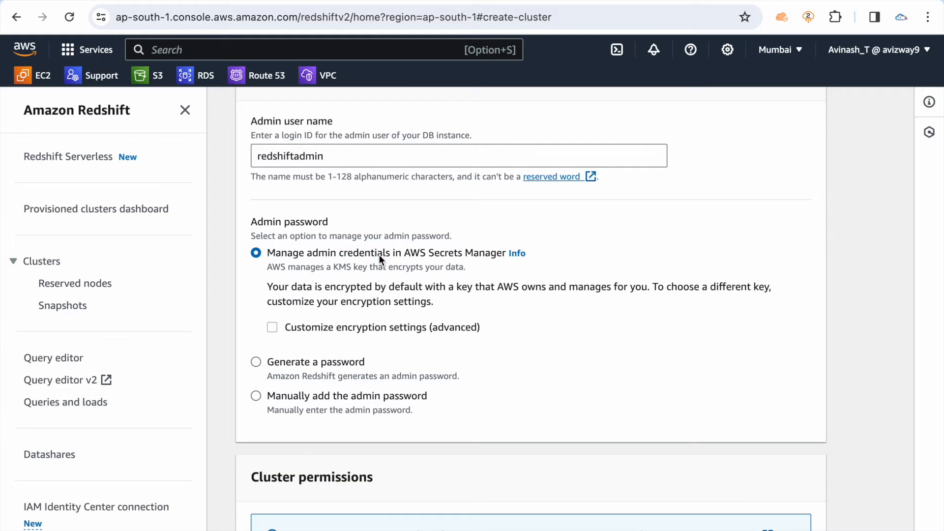
pyautogui.click(295, 363)
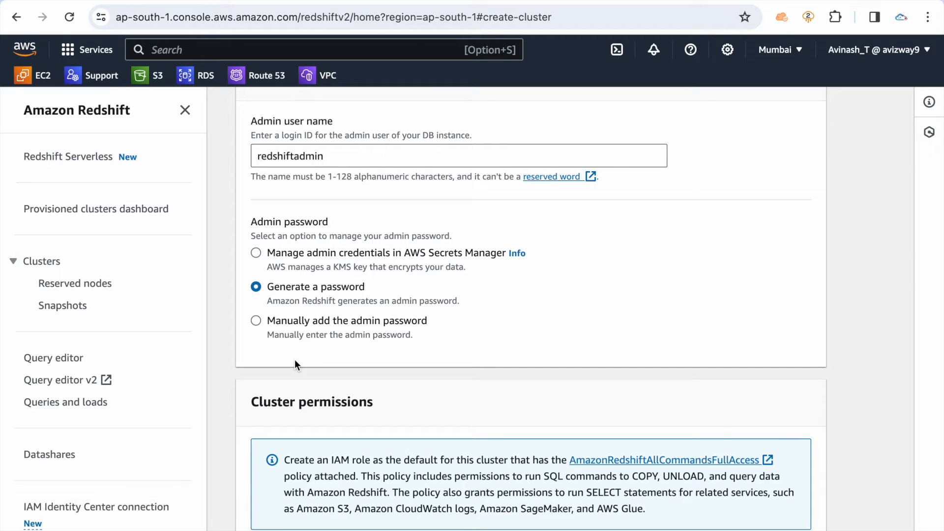
pyautogui.click(290, 323)
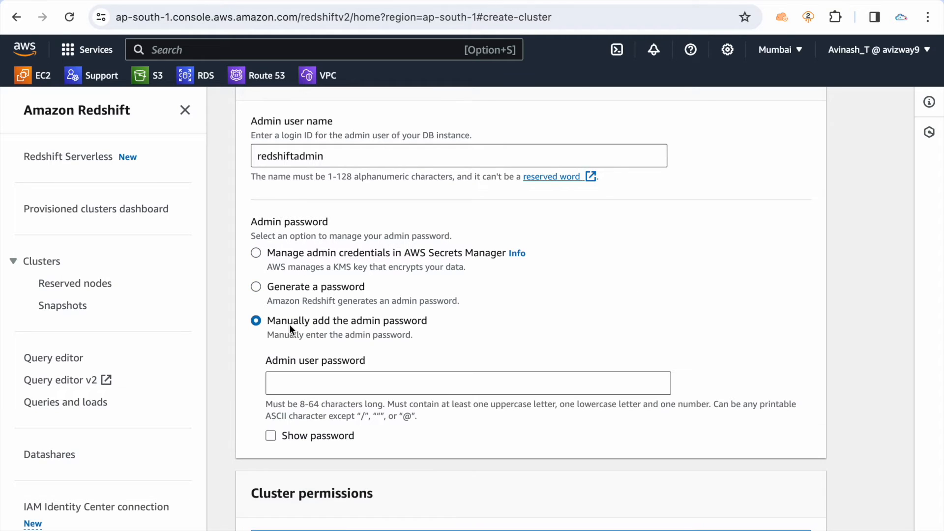
pyautogui.click(309, 384)
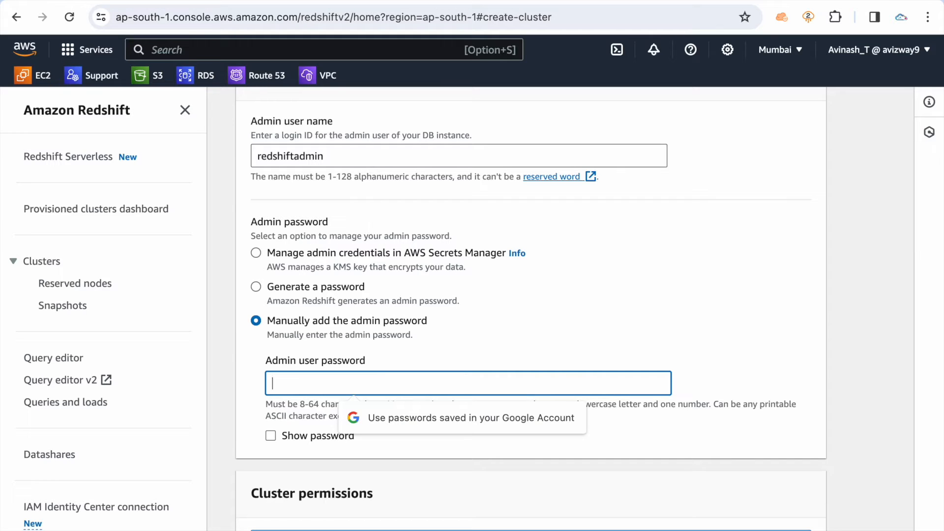
pyautogui.write('••••••••••••')
pyautogui.click(609, 334)
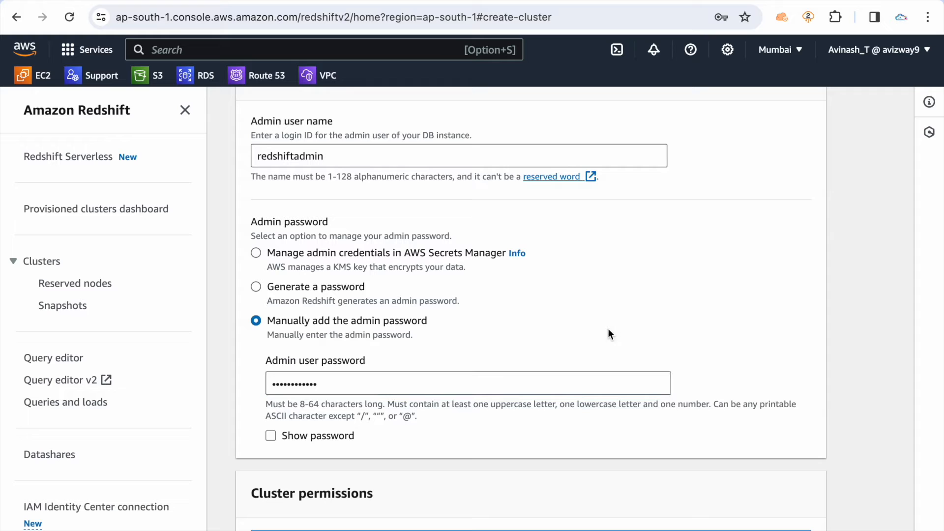
# Check the cluster permissions for existing IAM roles that can be associated, and close the role list without associating any
pyautogui.scroll(-7, 629, 318)
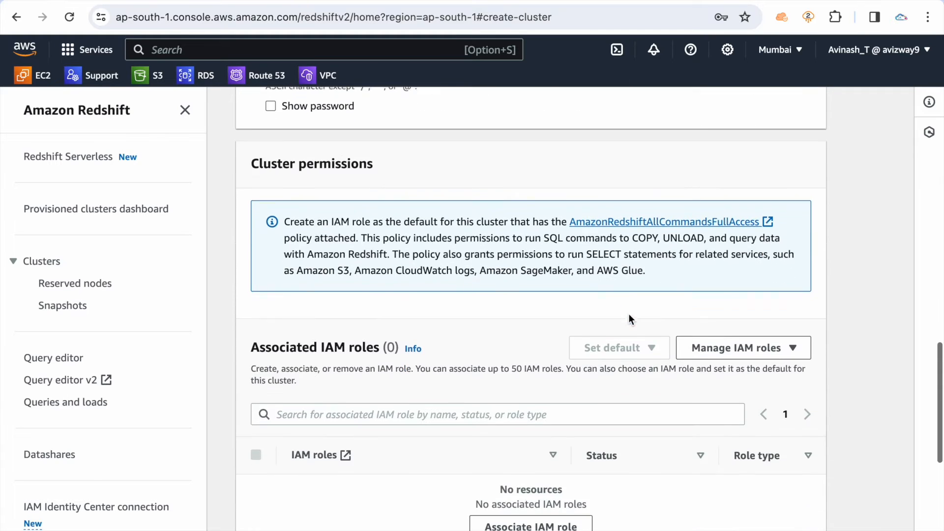
pyautogui.scroll(-3, 382, 293)
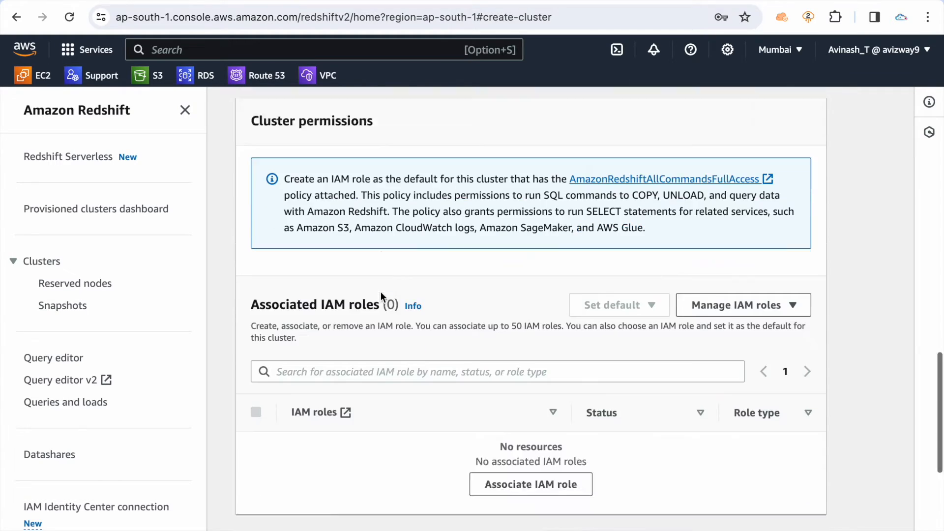
pyautogui.scroll(2, 433, 393)
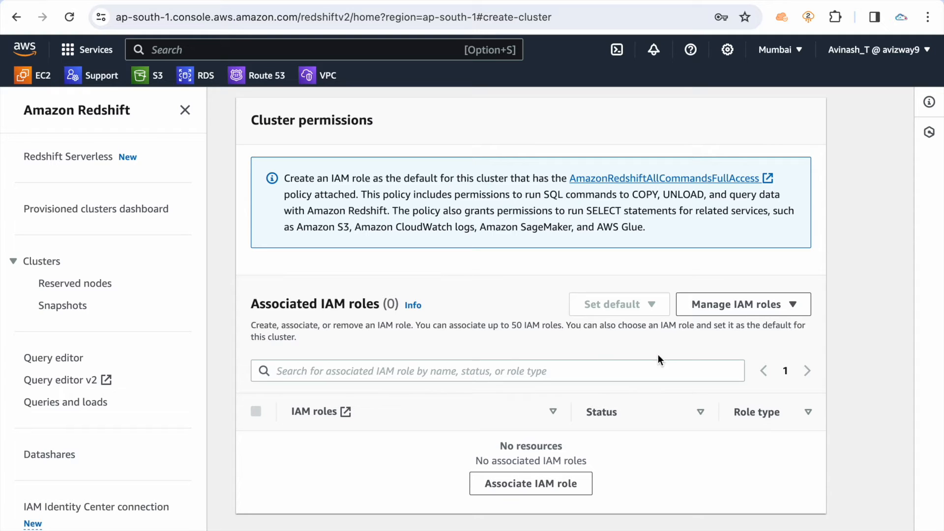
pyautogui.click(721, 315)
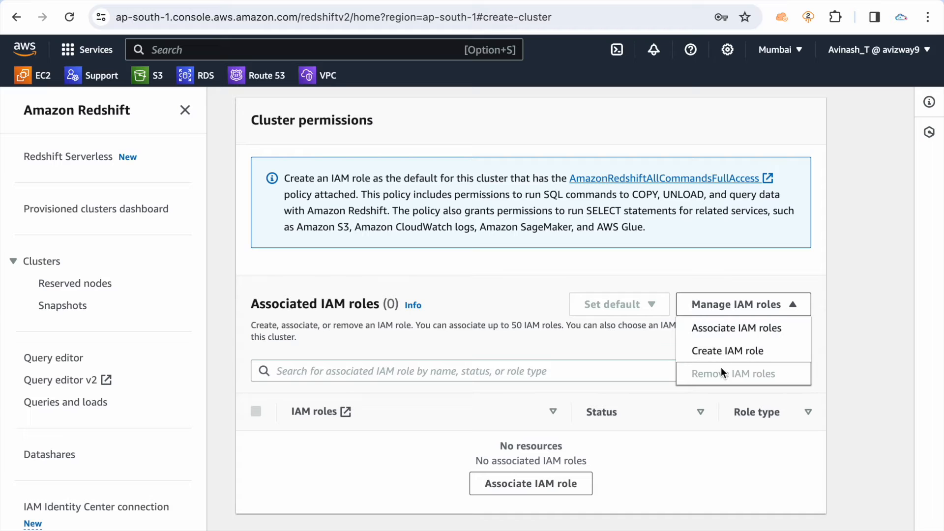
pyautogui.click(722, 331)
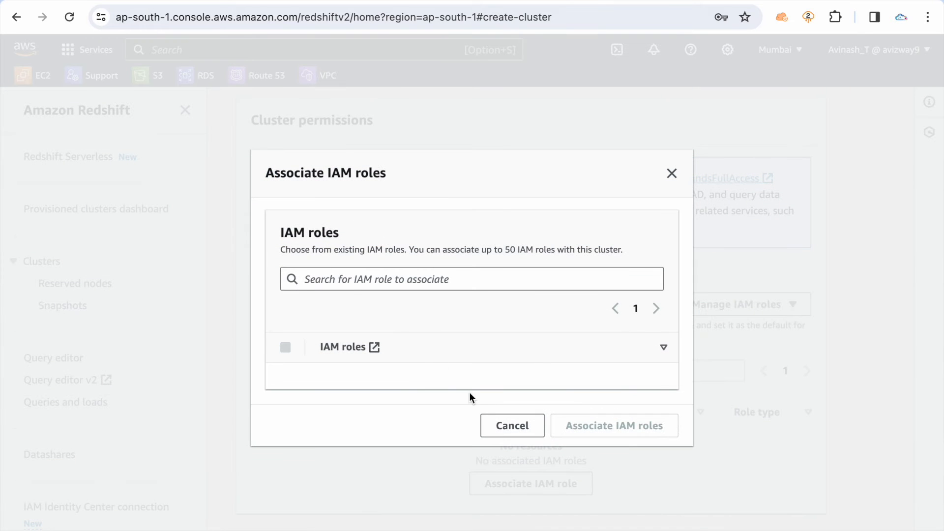
pyautogui.click(512, 426)
# Open creation of a default IAM role for the cluster and review the policy description attached to it
pyautogui.click(722, 314)
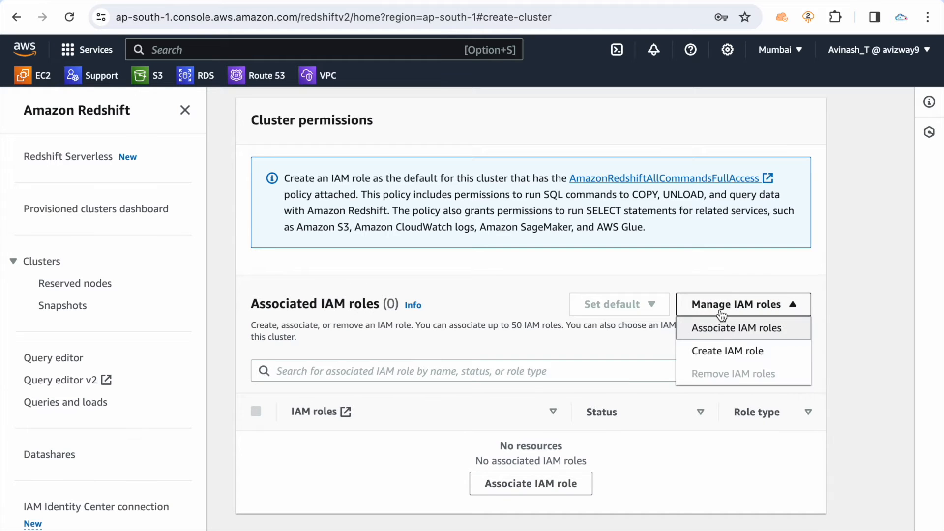
pyautogui.click(719, 350)
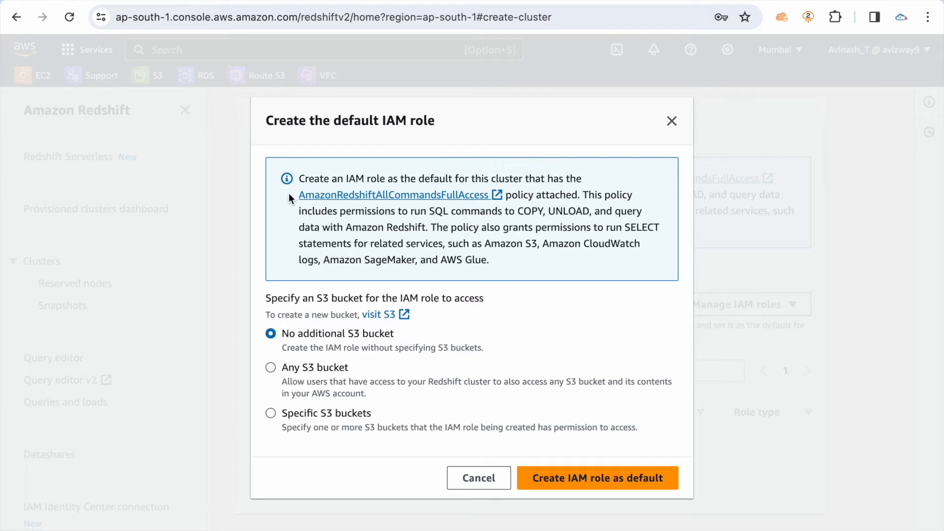
pyautogui.moveTo(287, 186)
pyautogui.mouseDown()
pyautogui.moveTo(490, 193)
pyautogui.moveTo(298, 196)
pyautogui.mouseUp()
pyautogui.press('super+c')
pyautogui.click(531, 247)
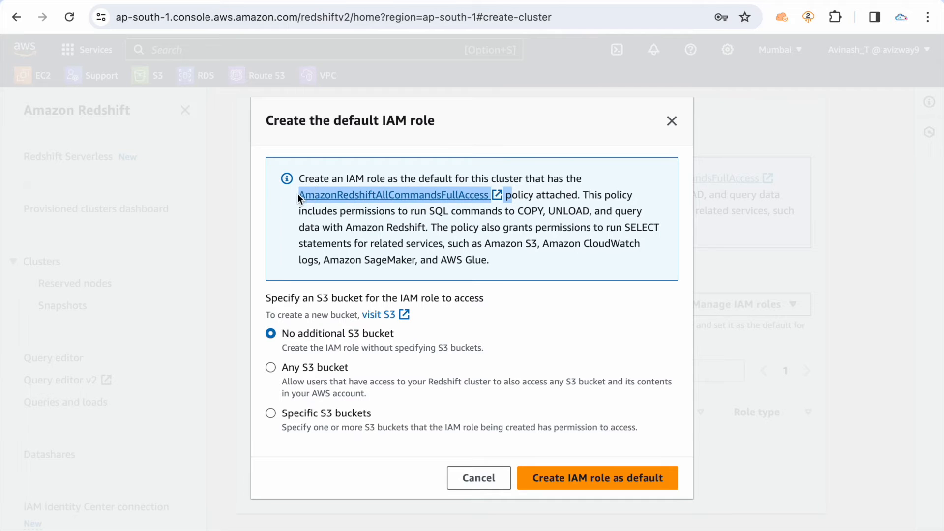
pyautogui.click(520, 251)
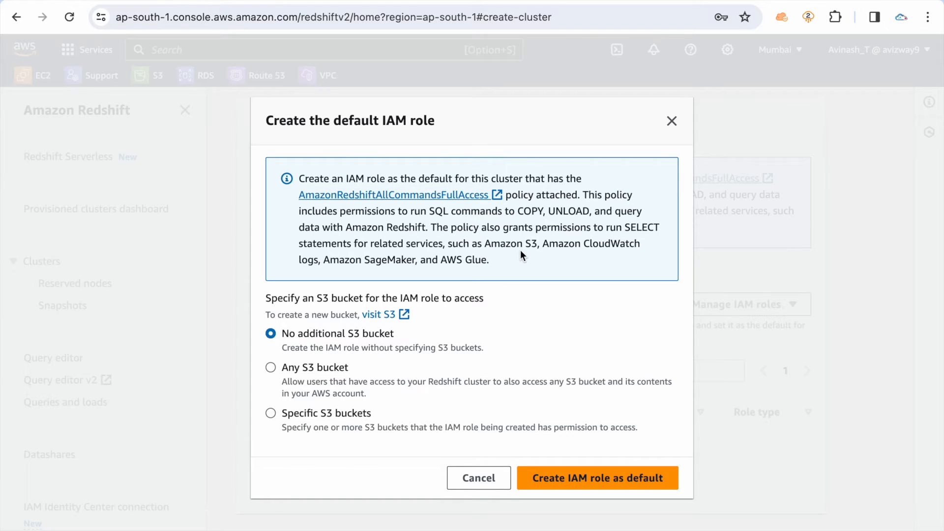
# Try the Specific S3 buckets and Any S3 bucket access options for the default role, and restore No additional S3 bucket
pyautogui.click(326, 413)
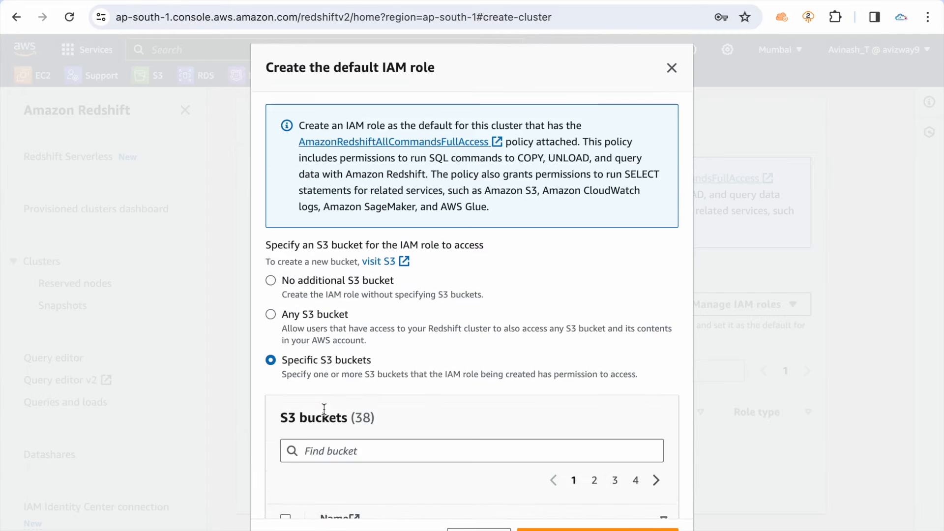
pyautogui.scroll(-3, 347, 381)
pyautogui.scroll(-2, 283, 364)
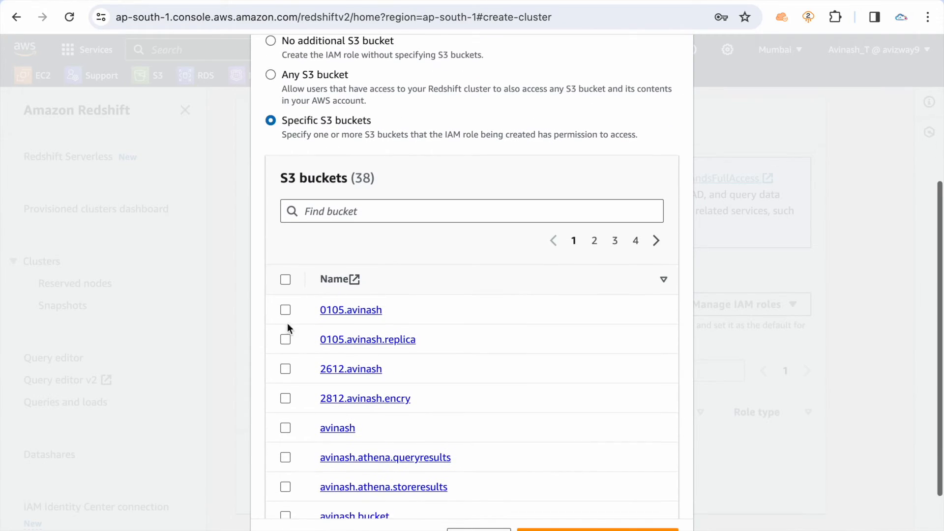
pyautogui.click(284, 311)
pyautogui.click(285, 341)
pyautogui.click(285, 340)
pyautogui.click(285, 310)
pyautogui.scroll(3, 490, 169)
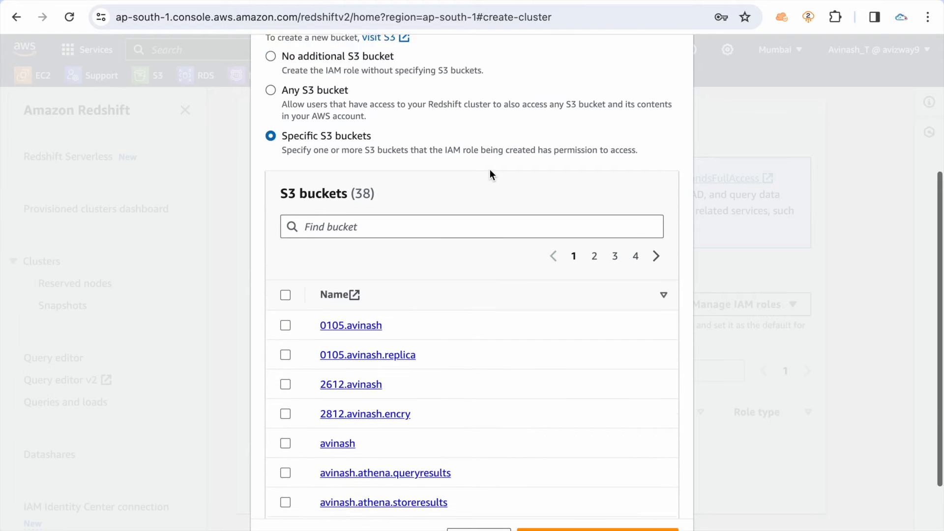
pyautogui.click(308, 188)
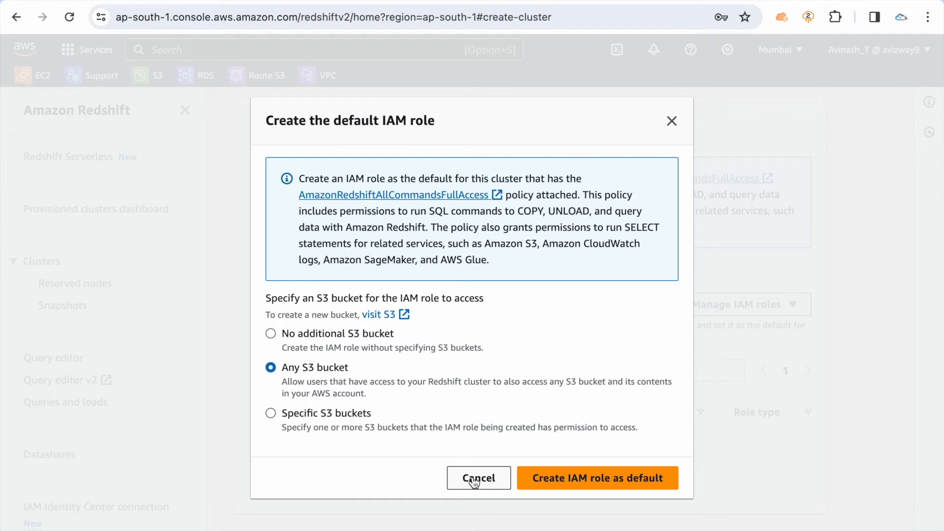
pyautogui.click(343, 333)
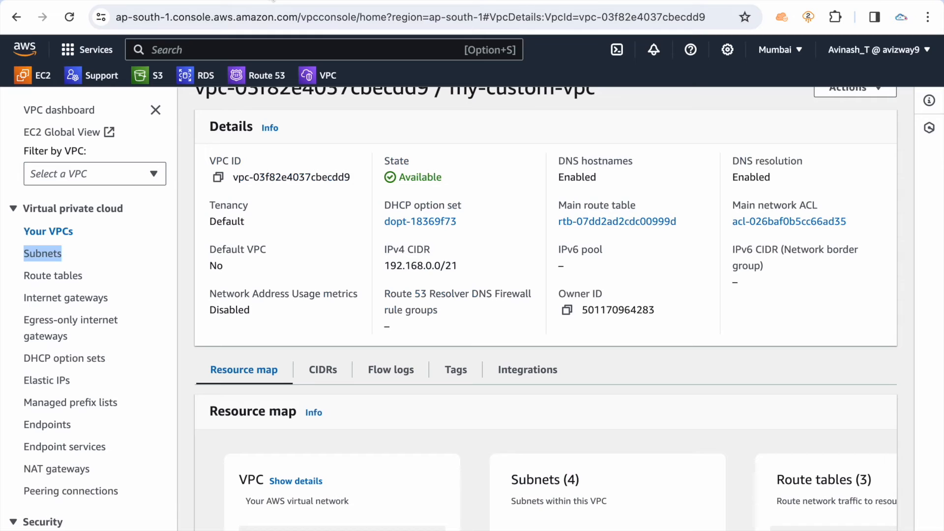
# Switch to the VPC console tab, find the IAM service and open its list of roles
pyautogui.click(308, 49)
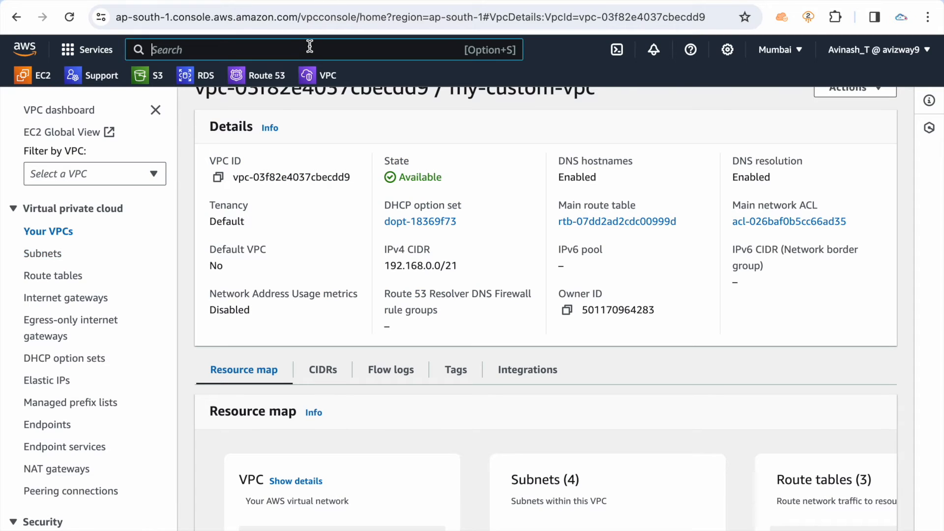
pyautogui.write('iam')
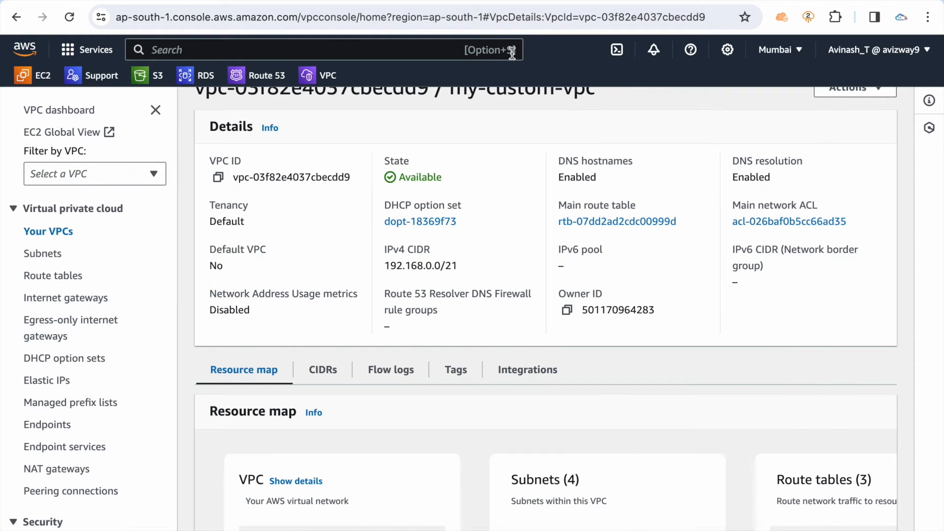
pyautogui.click(510, 50)
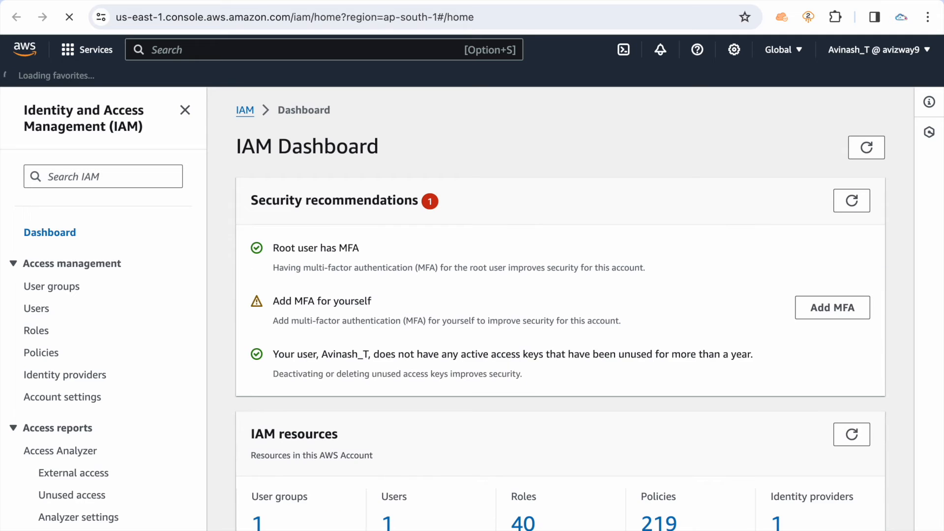
pyautogui.click(38, 336)
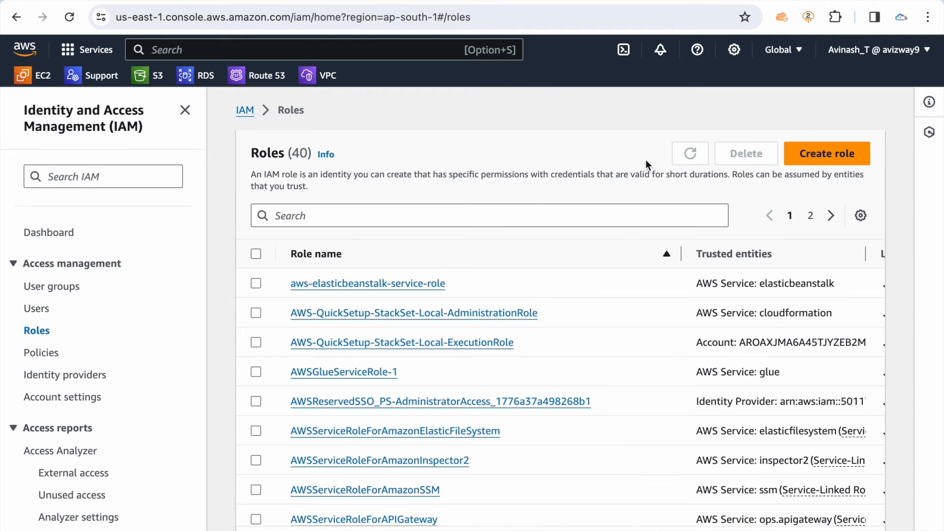
# Start a new IAM role with AWS service as trusted entity and the Redshift - Customizable use case, and proceed to its permissions
pyautogui.click(836, 154)
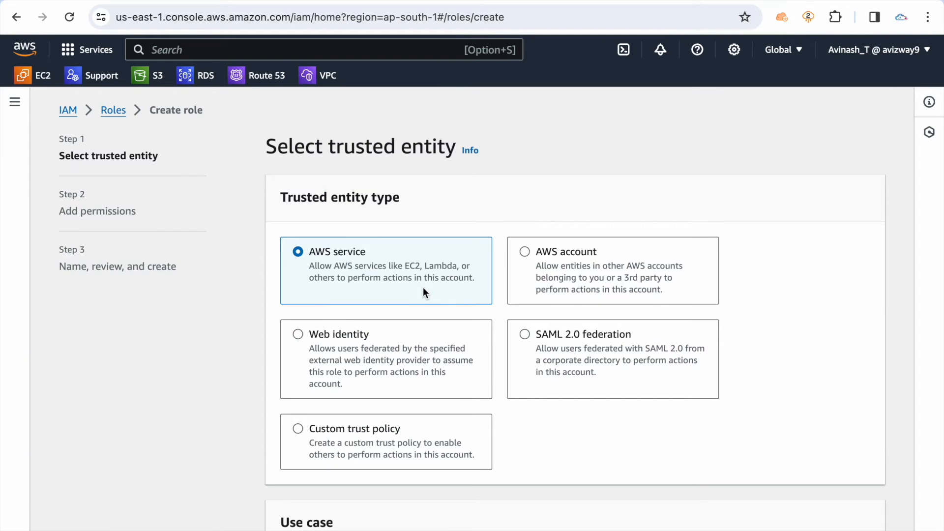
pyautogui.scroll(-3, 423, 287)
pyautogui.click(371, 459)
pyautogui.write('redsh')
pyautogui.click(401, 434)
pyautogui.scroll(-3, 665, 356)
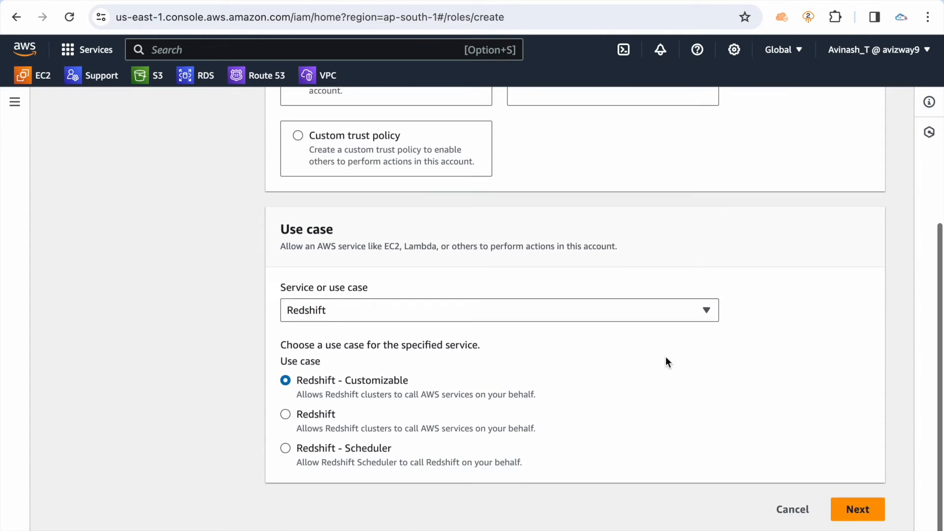
pyautogui.tripleClick(379, 384)
pyautogui.click(856, 511)
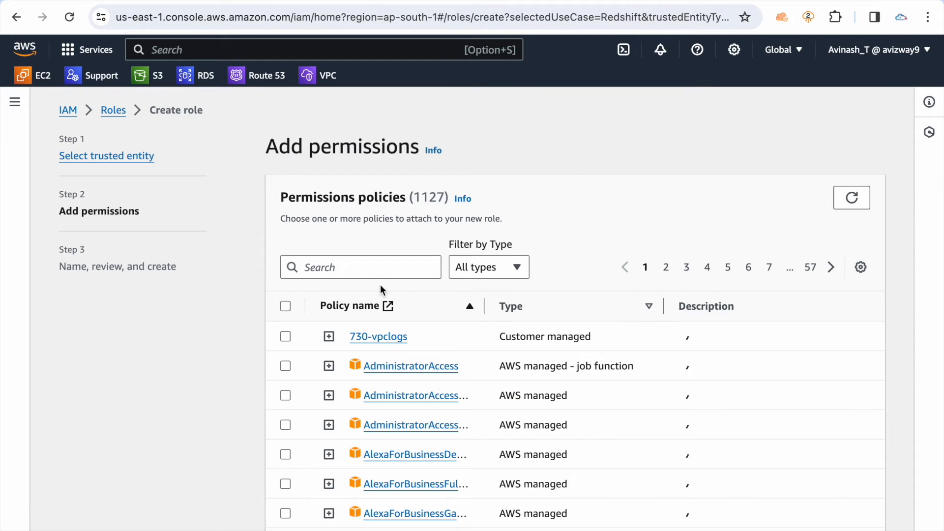
# Copy the policy name AmazonRedshiftAllCommandsFullAccess from the default role dialog, search for it and select it for the new role
pyautogui.click(332, 263)
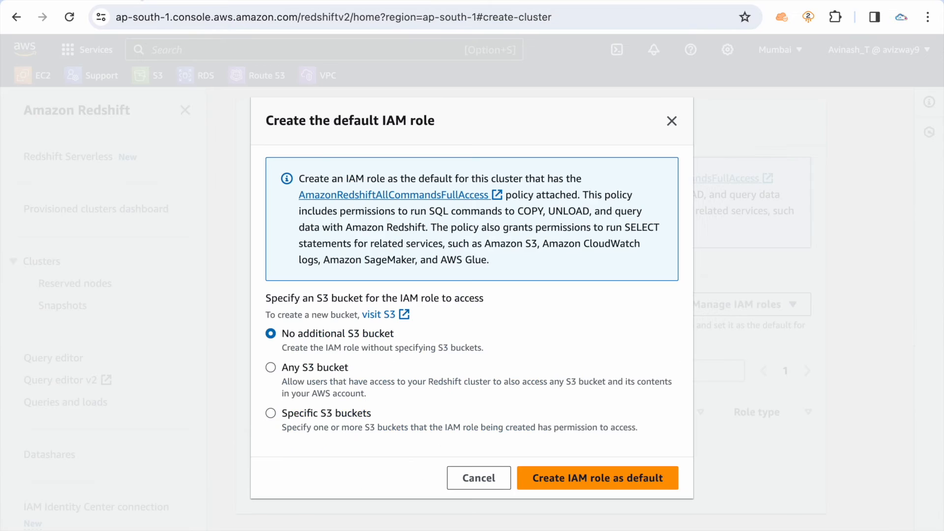
pyautogui.moveTo(298, 197); pyautogui.dragTo(491, 199)
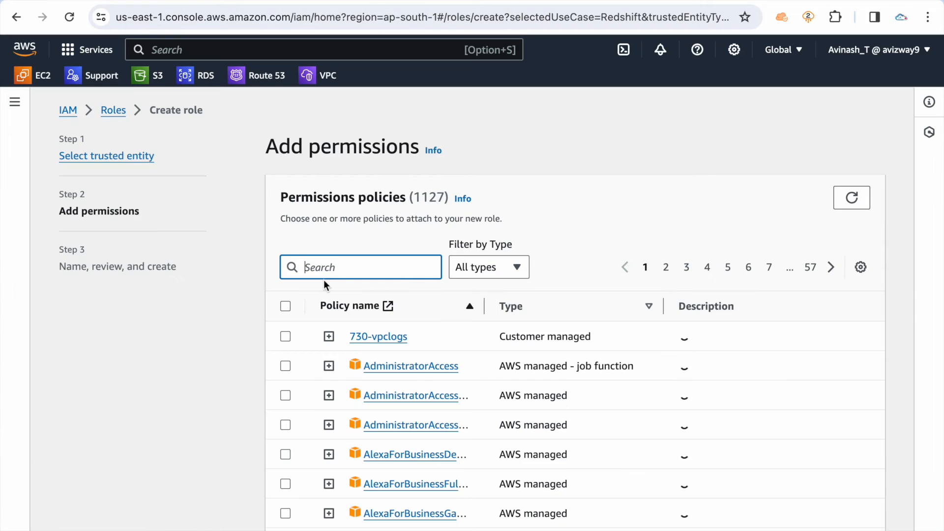
pyautogui.press('super+v')
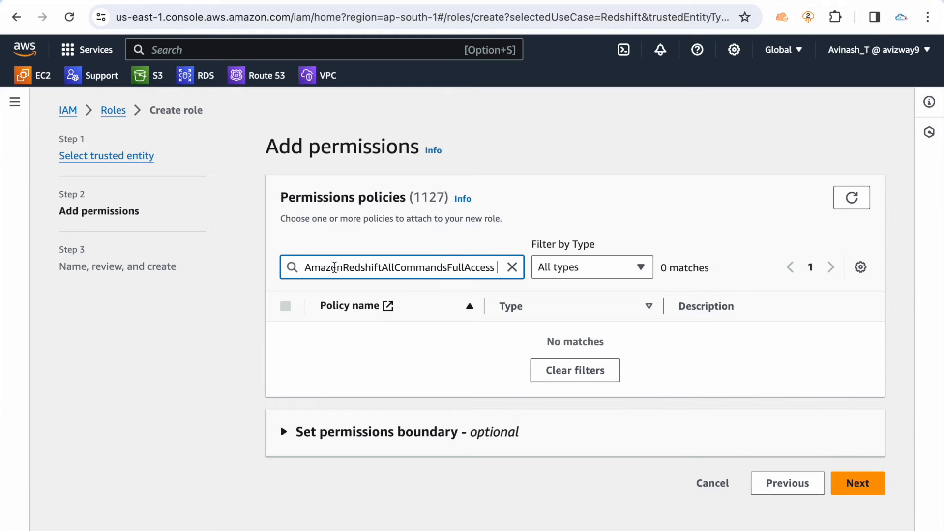
pyautogui.click(285, 337)
# Search the permissions policies for s3rea, add the AmazonS3ReadOnly managed policy to the selection and clear the search filter
pyautogui.click(512, 269)
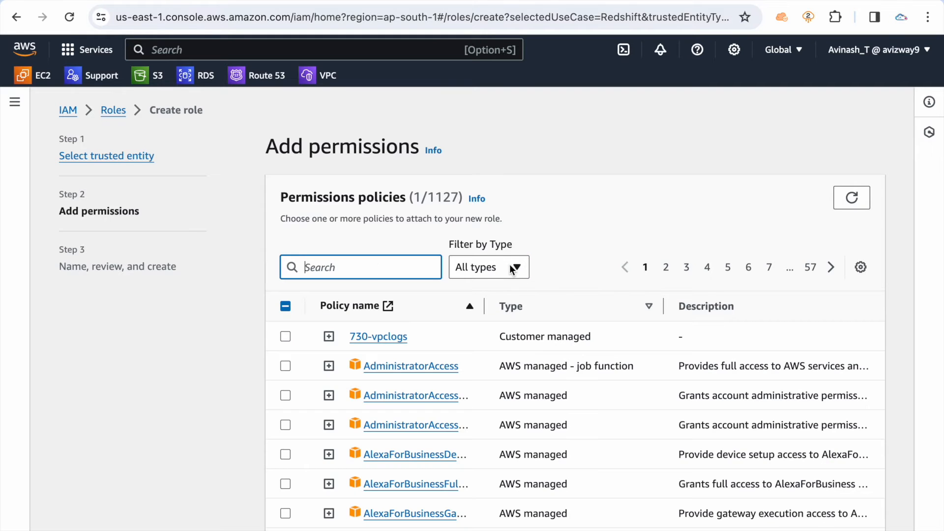
pyautogui.write('s3rea')
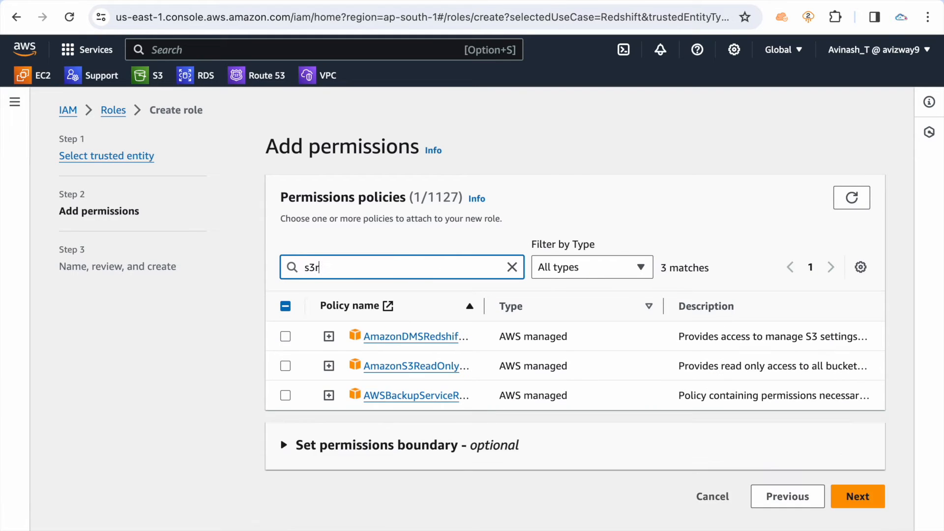
pyautogui.click(286, 338)
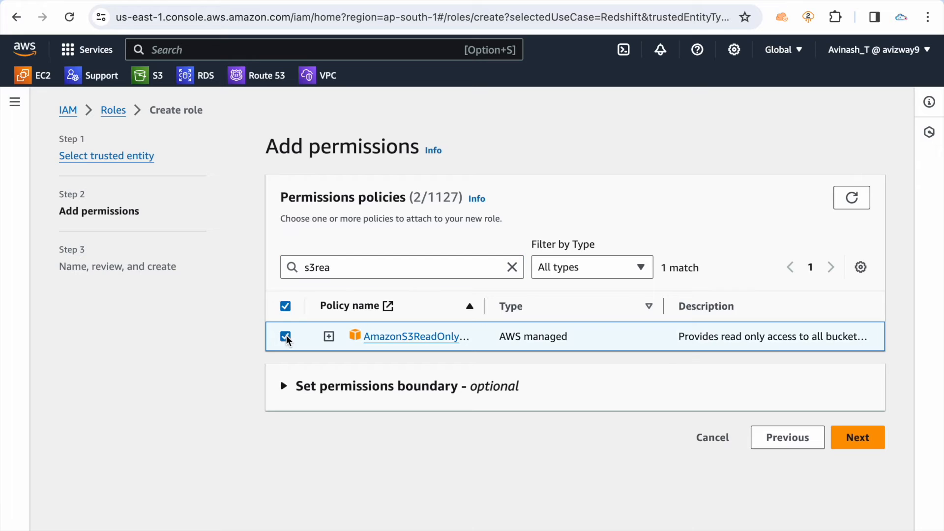
pyautogui.click(512, 267)
pyautogui.click(586, 204)
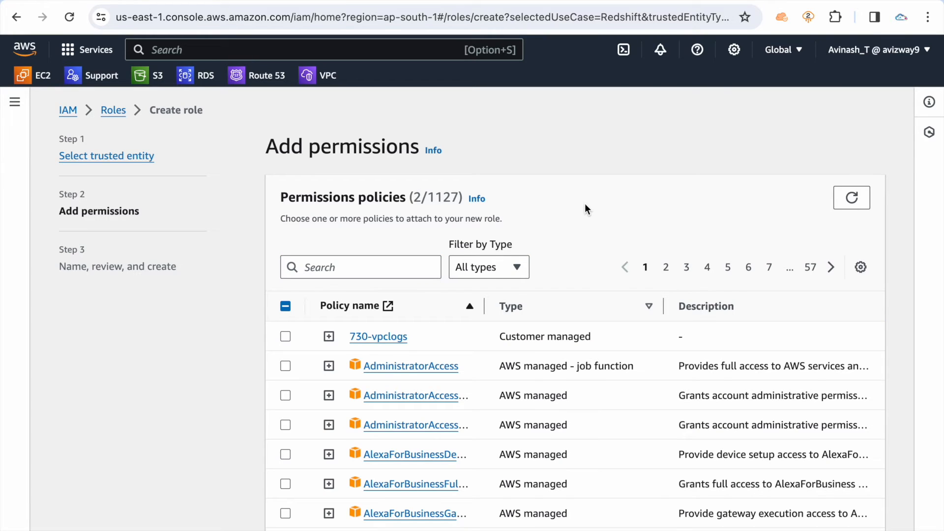
pyautogui.scroll(-10, 585, 202)
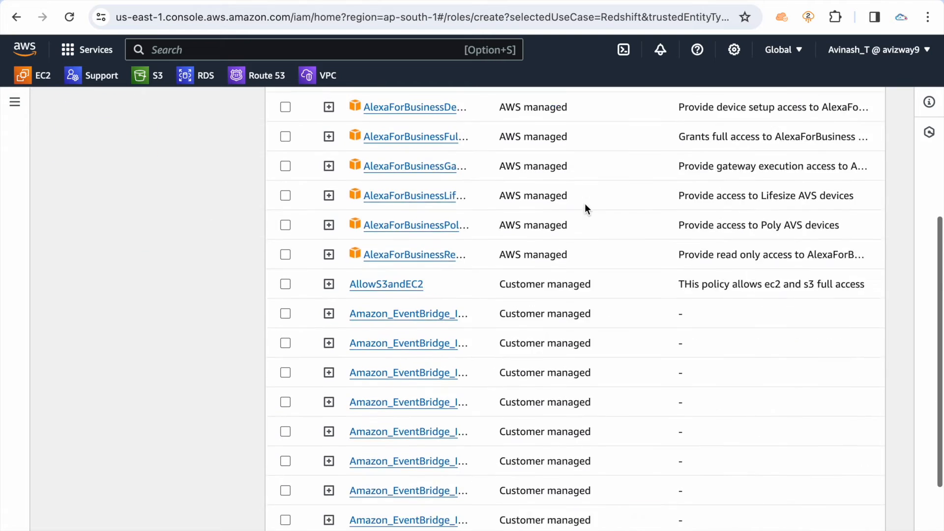
# Proceed to the review stage, name the role Redshift-custom-role and create it
pyautogui.click(845, 516)
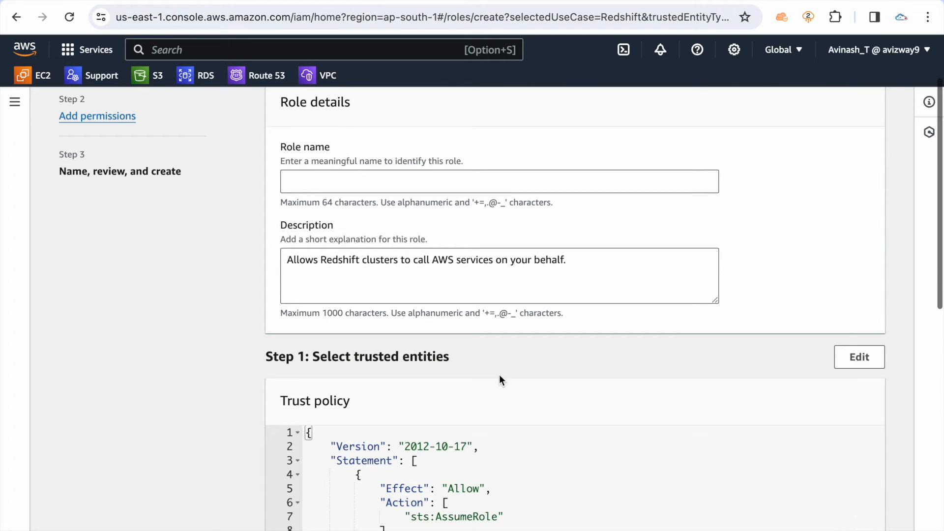
pyautogui.click(423, 187)
pyautogui.write('Redshift-custom-role')
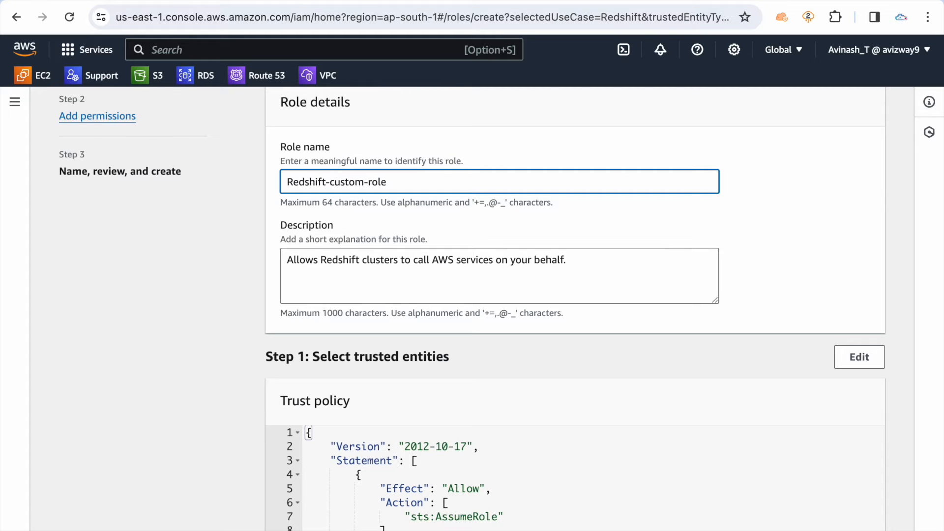
pyautogui.scroll(-12, 748, 228)
pyautogui.click(822, 515)
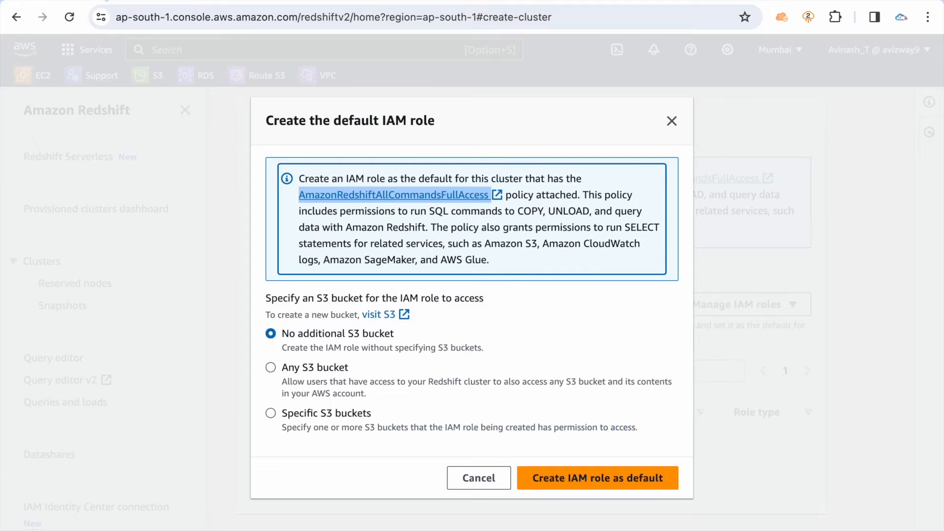
# Dismiss the default IAM role dialog and check the Associate IAM roles list for the newly created role
pyautogui.click(461, 484)
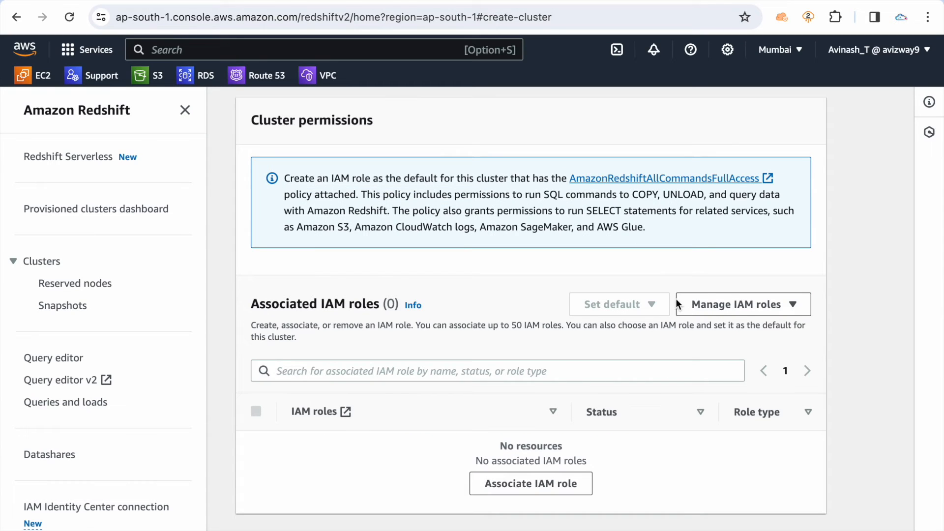
pyautogui.click(522, 488)
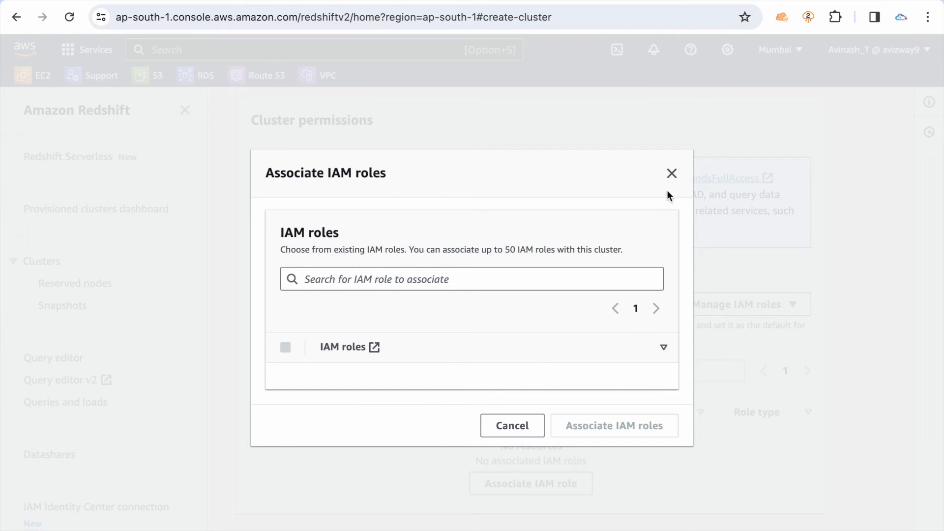
pyautogui.click(671, 175)
pyautogui.scroll(5, 457, 287)
pyautogui.scroll(-6, 457, 287)
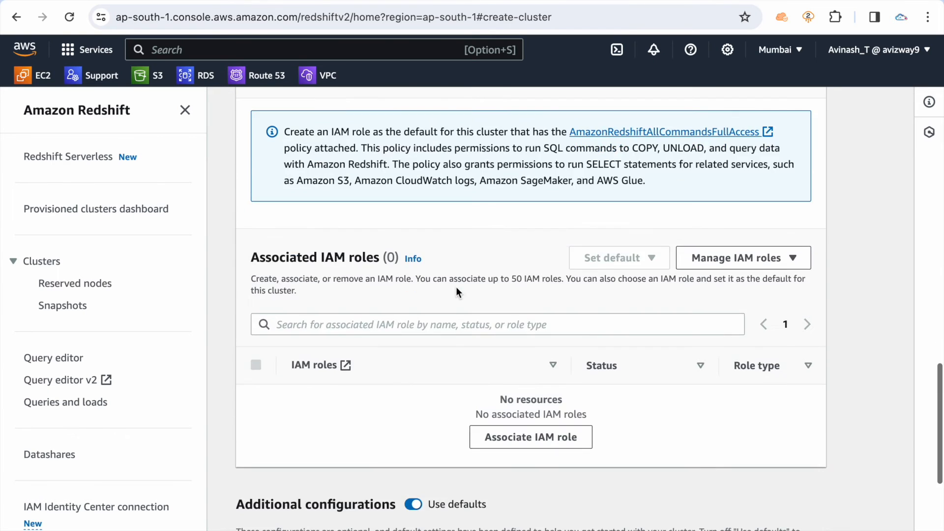
pyautogui.click(521, 439)
pyautogui.click(509, 425)
pyautogui.click(724, 257)
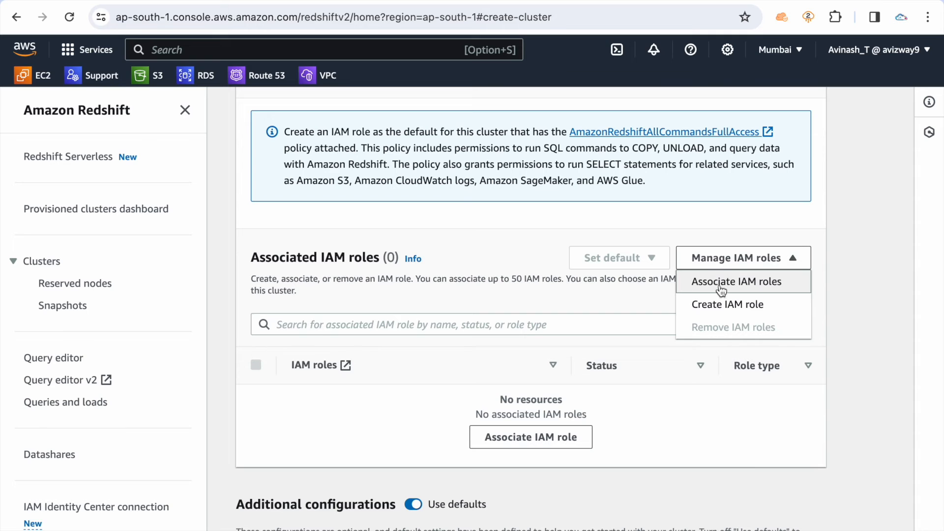
pyautogui.click(718, 278)
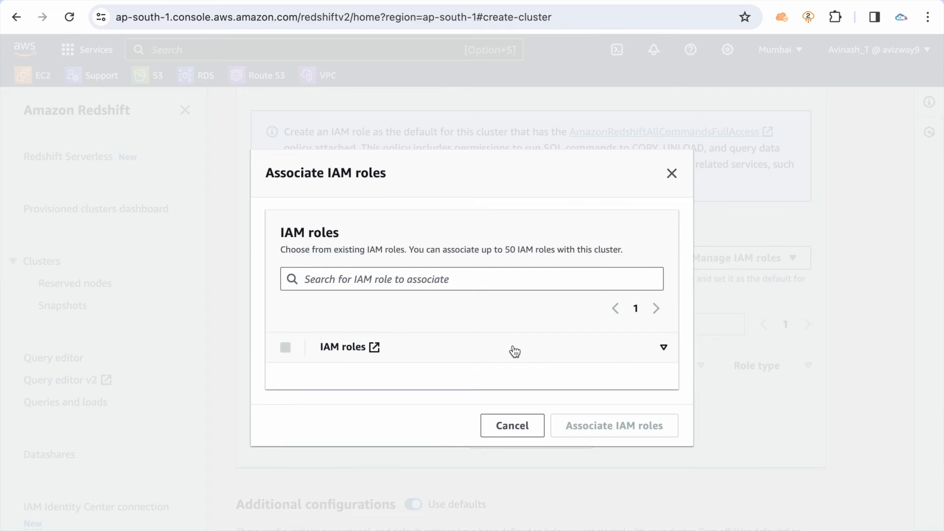
pyautogui.click(512, 426)
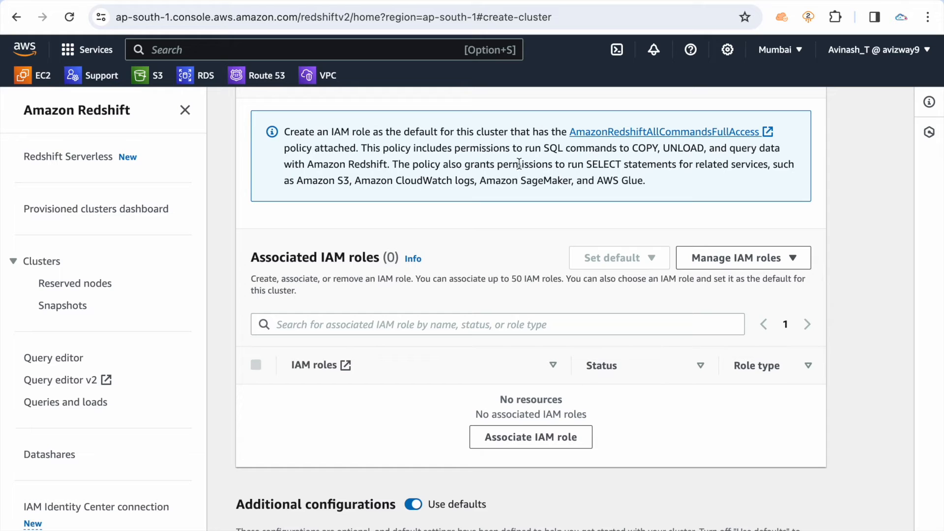
# Reload the cluster creation form and set the cluster identifier to redshift-yt
pyautogui.scroll(10, 352, 255)
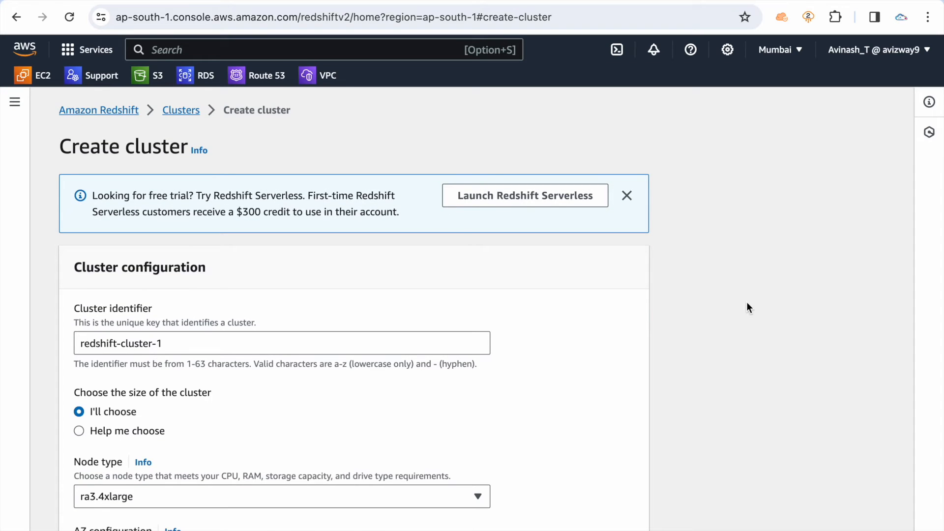
pyautogui.scroll(-3, 746, 307)
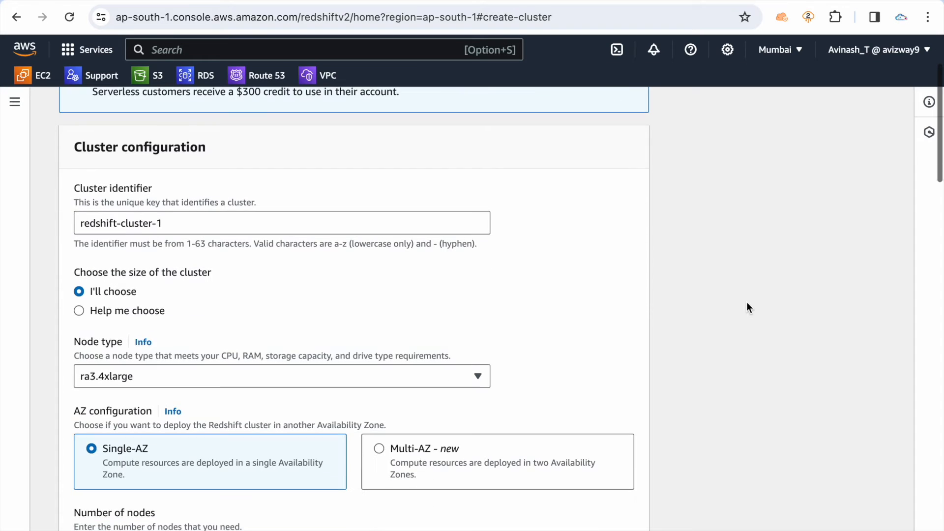
pyautogui.click(199, 223)
pyautogui.press('super+a')
pyautogui.press('BackSpace')
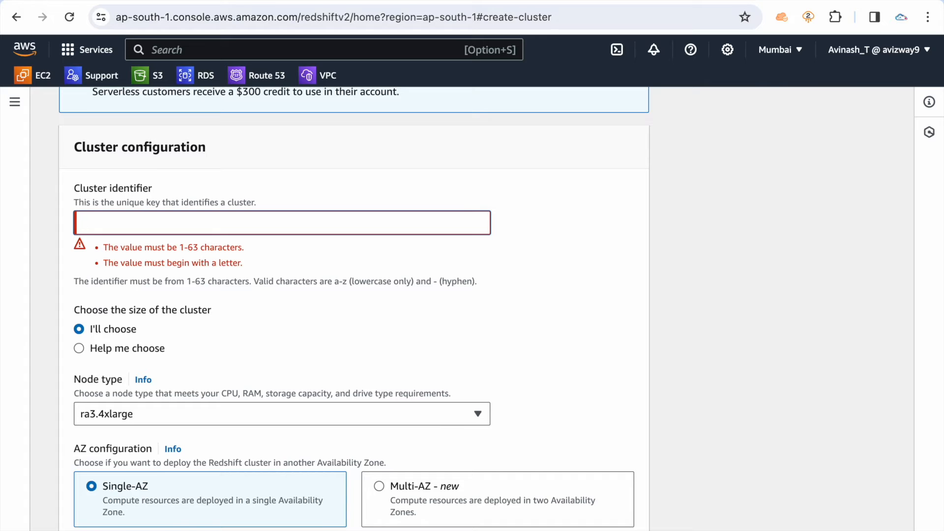
pyautogui.write('redshift-yt')
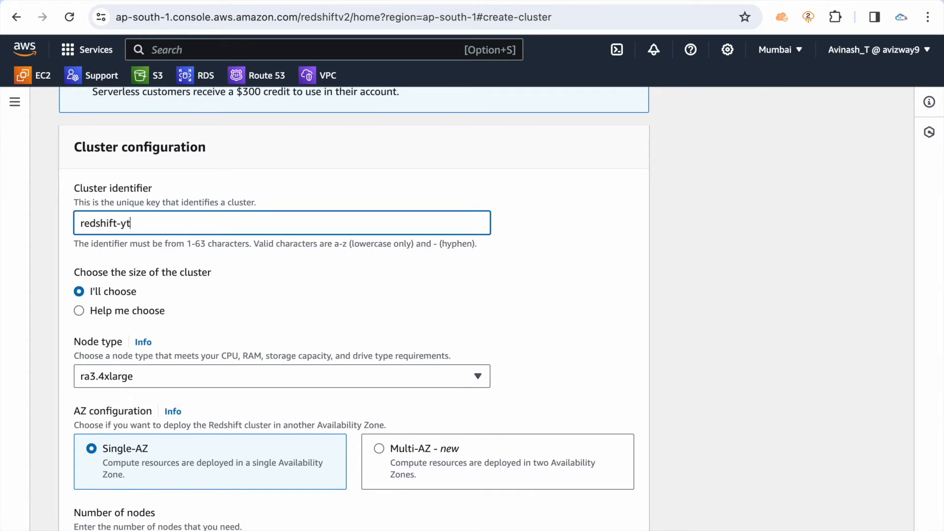
# Choose dc2.large as the node type and set the number of nodes to 1
pyautogui.scroll(-3, 369, 326)
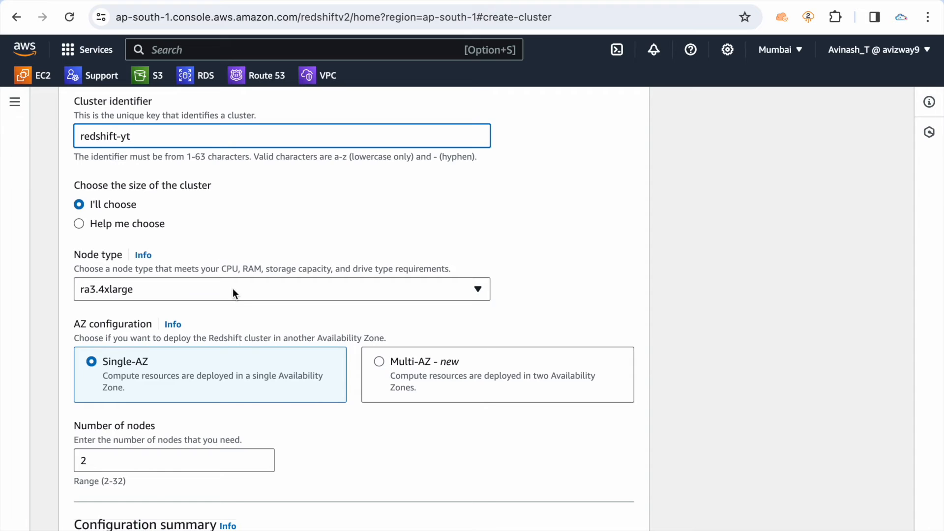
pyautogui.click(232, 288)
pyautogui.scroll(-3, 219, 393)
pyautogui.click(216, 440)
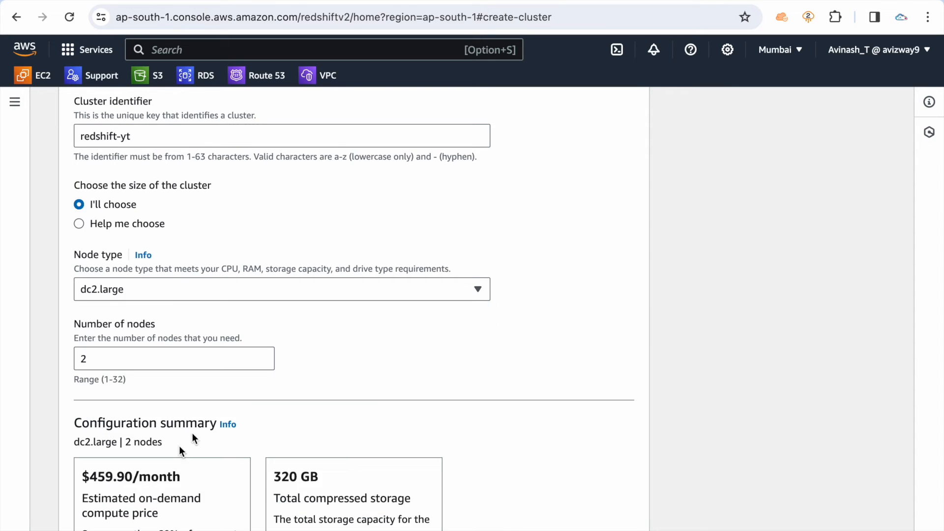
pyautogui.scroll(-2, 665, 310)
pyautogui.click(95, 271)
pyautogui.press('BackSpace')
pyautogui.write('1')
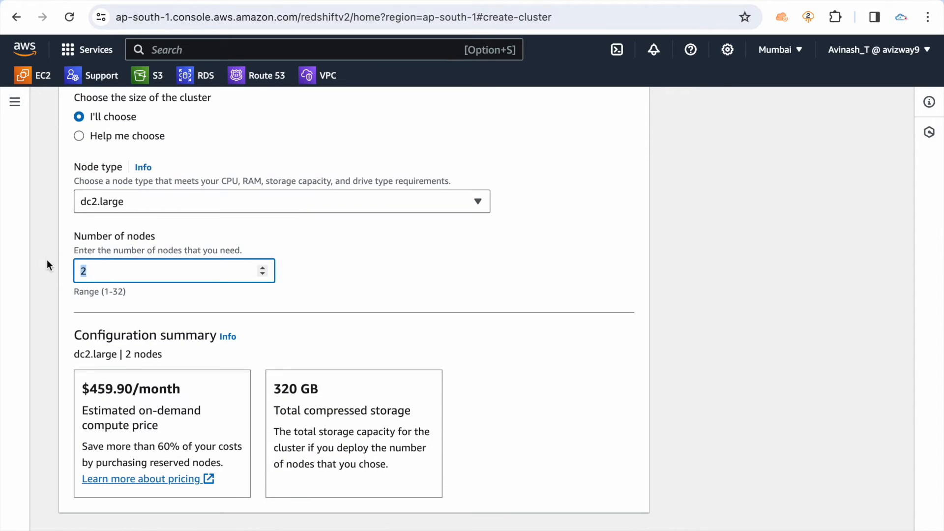
# Select the option to load sample data and set the admin user name to redshiftadmin
pyautogui.scroll(-10, 578, 324)
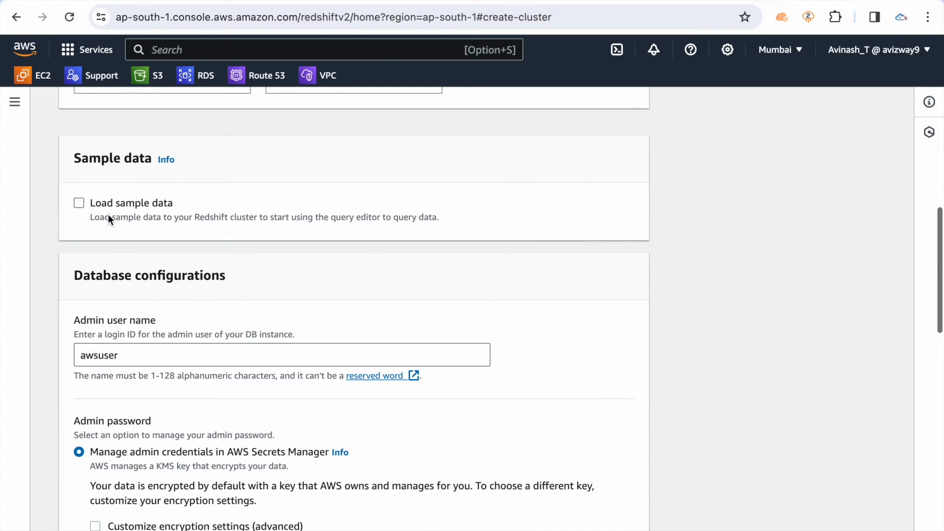
pyautogui.click(131, 202)
pyautogui.scroll(-3, 224, 283)
pyautogui.click(173, 286)
pyautogui.doubleClick(87, 293)
pyautogui.write('redshiftadmi')
pyautogui.scroll(-5, 105, 336)
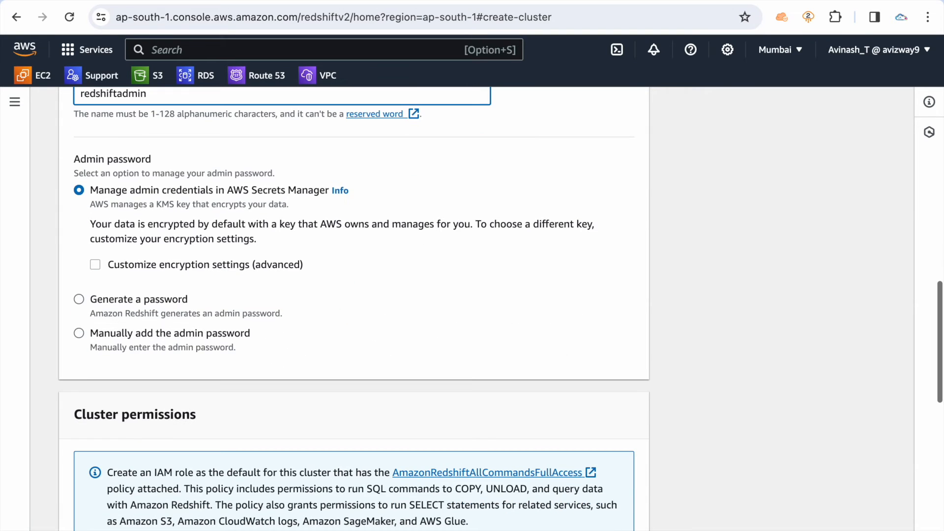
# Choose to add the admin password manually and enter the admin user password
pyautogui.click(104, 332)
pyautogui.scroll(-2, 184, 223)
pyautogui.click(213, 190)
pyautogui.write('Re')
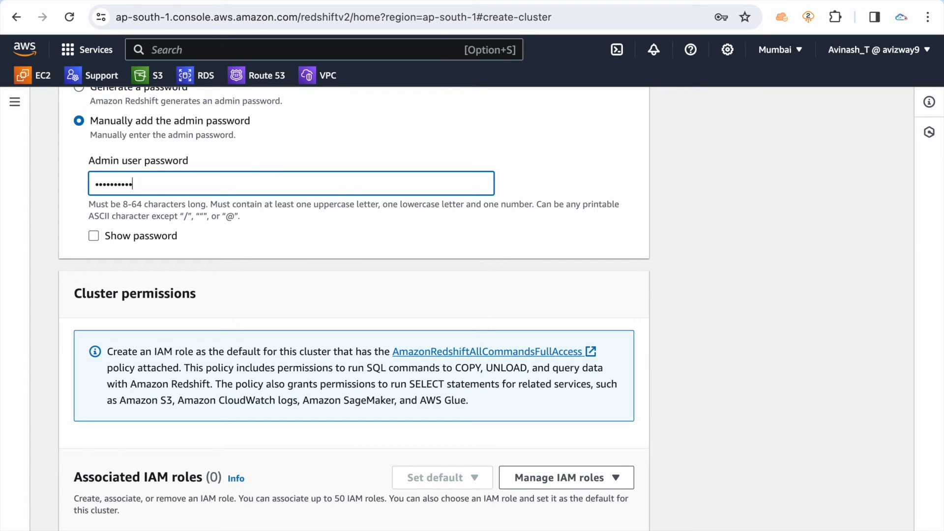
# Associate Redshift-custom-role with the cluster, check its attached permissions policies in IAM and return to the cluster form
pyautogui.scroll(-5, 302, 356)
pyautogui.click(335, 399)
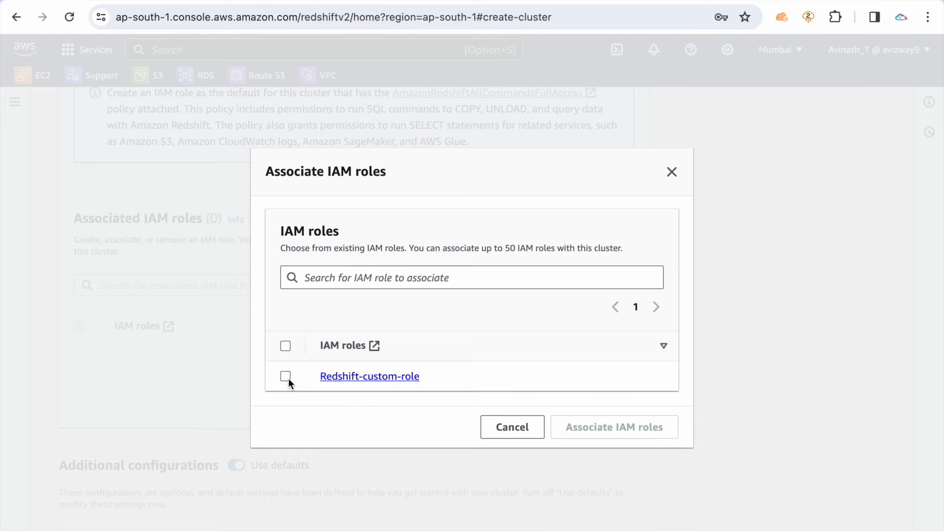
pyautogui.click(288, 379)
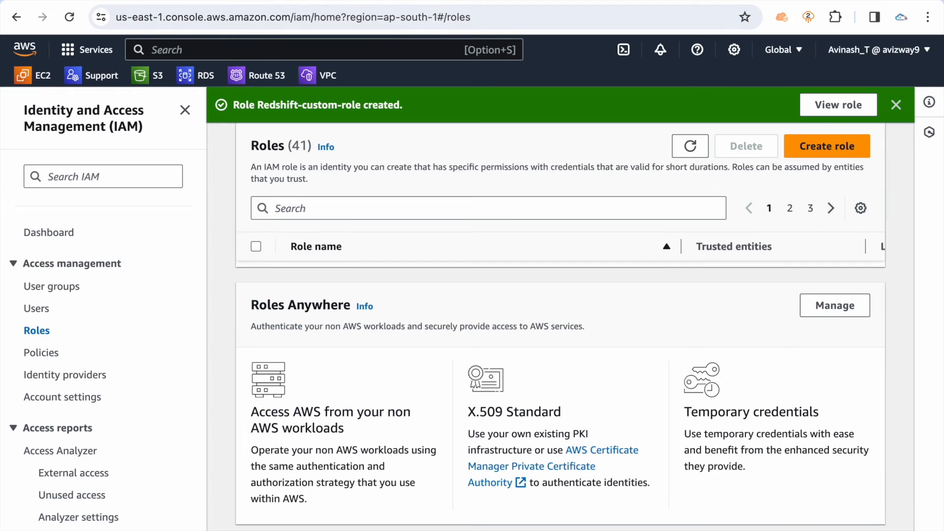
pyautogui.click(816, 115)
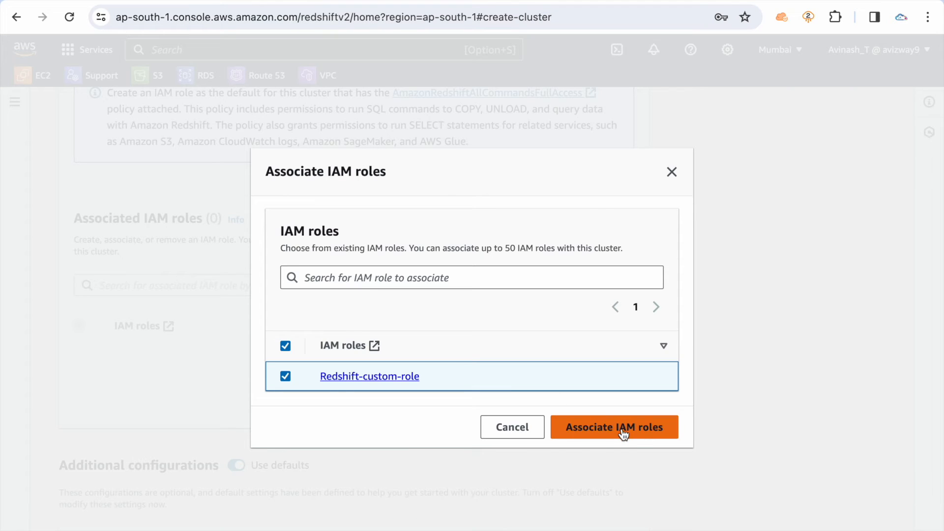
pyautogui.click(622, 428)
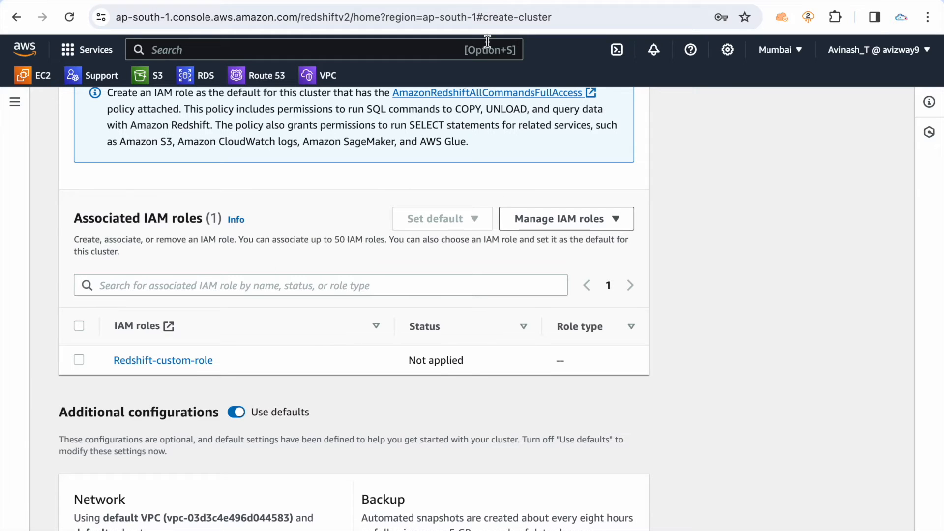
pyautogui.click(445, 1)
pyautogui.scroll(-7, 398, 417)
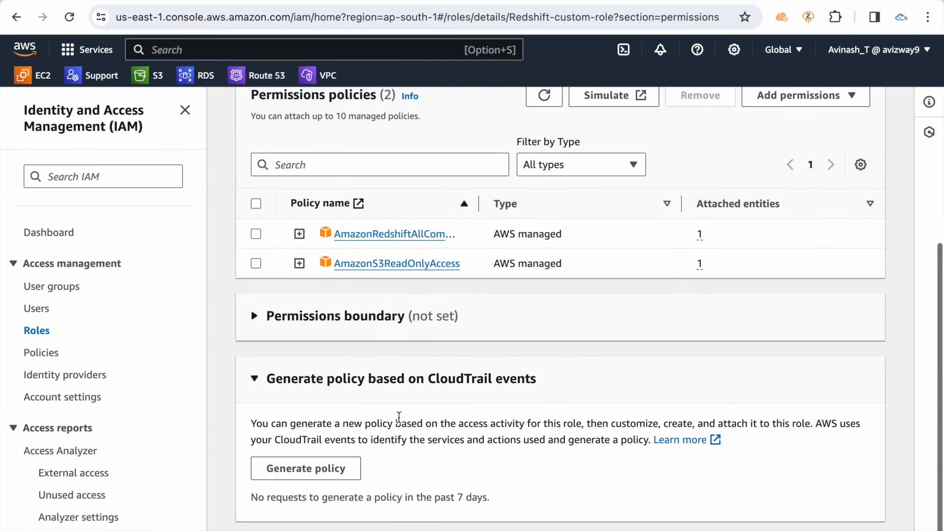
pyautogui.scroll(7, 398, 417)
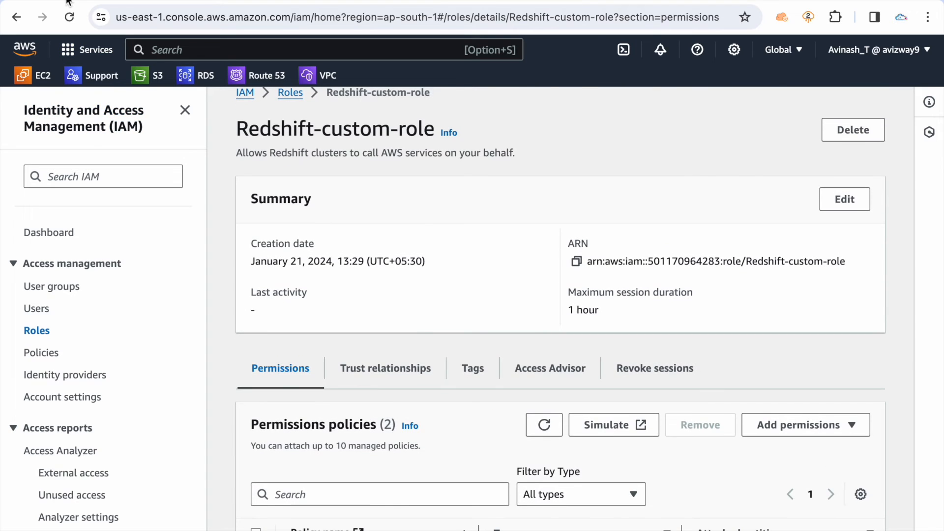
pyautogui.click(68, 3)
# Turn off the defaults for additional configurations and check the VPC choices under Network and security, keeping Default VPC
pyautogui.scroll(-3, 717, 339)
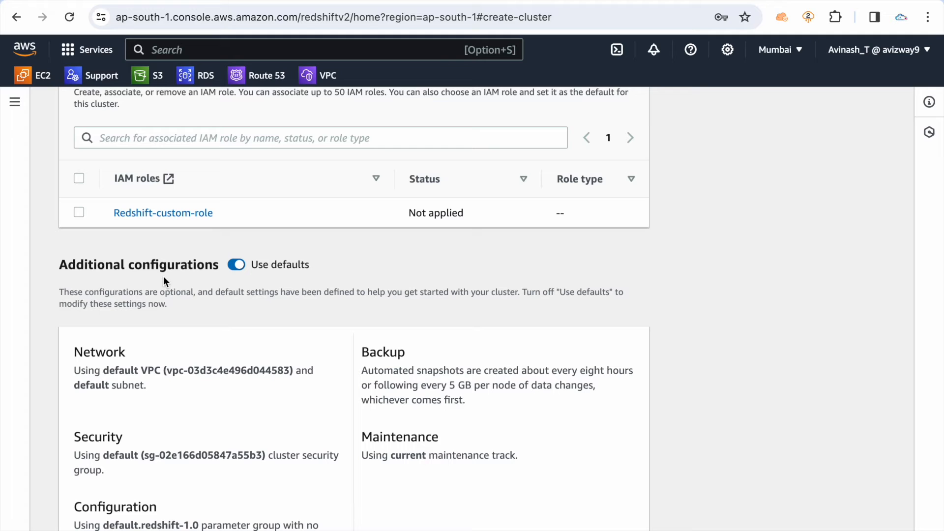
pyautogui.click(236, 265)
pyautogui.scroll(-2, 352, 293)
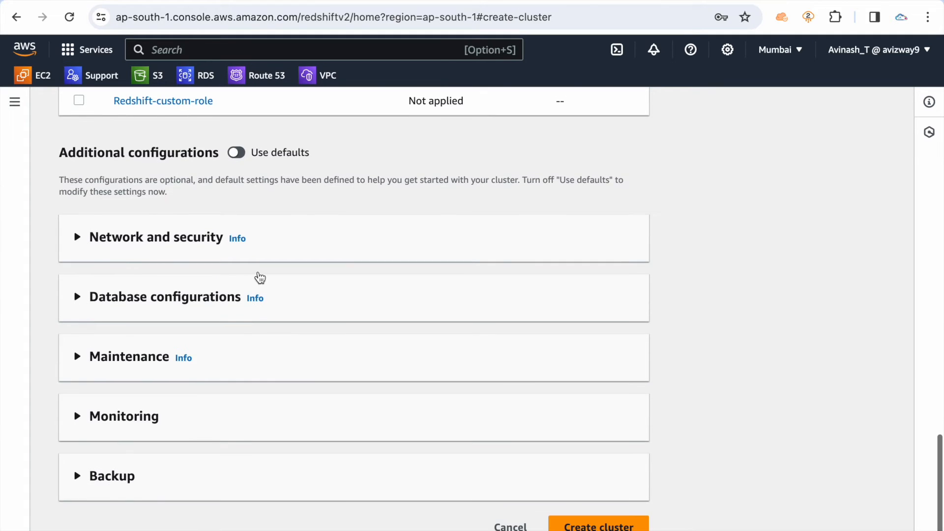
pyautogui.click(126, 244)
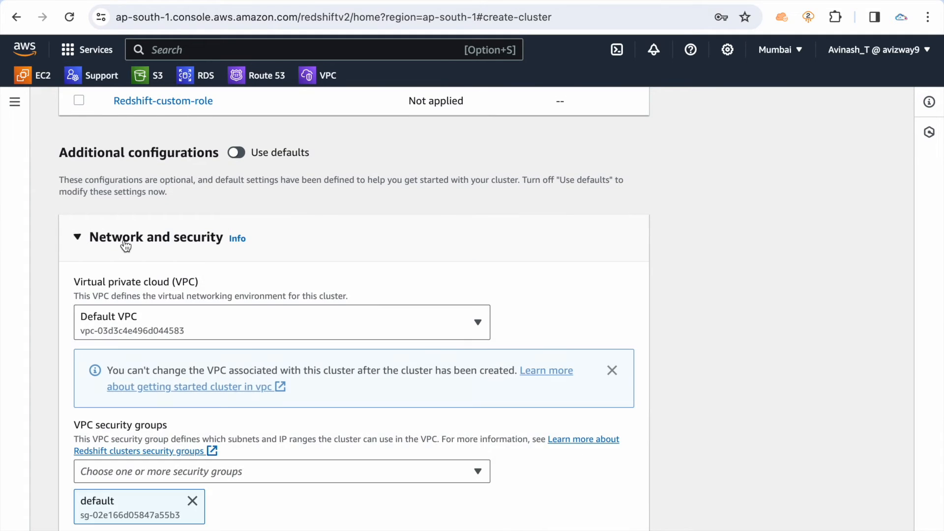
pyautogui.click(465, 326)
pyautogui.click(467, 327)
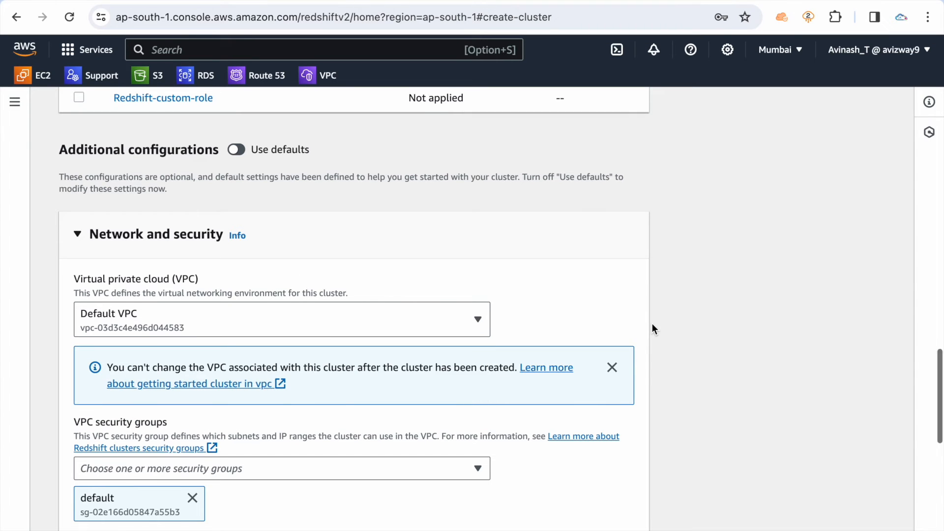
# Remove the default VPC security group from the cluster and check the cluster subnet group options
pyautogui.scroll(-3, 652, 323)
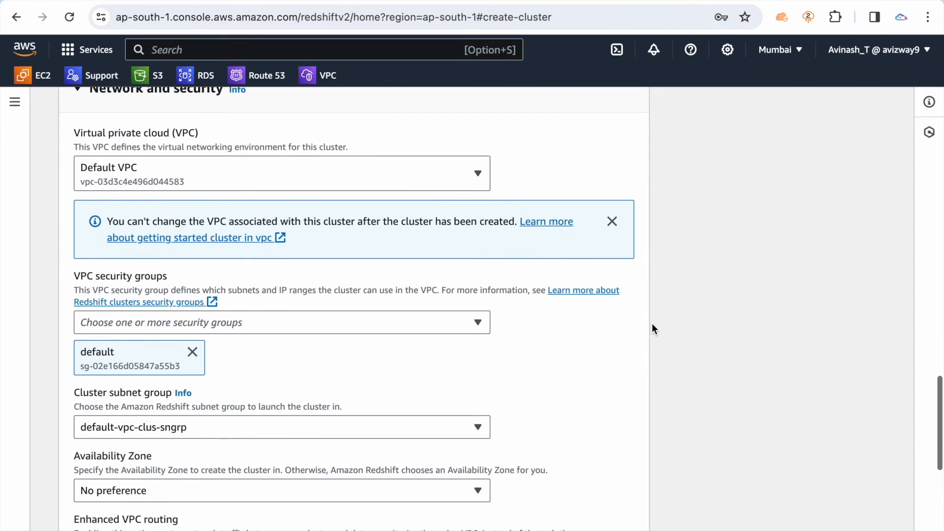
pyautogui.click(192, 353)
pyautogui.scroll(-4, 345, 352)
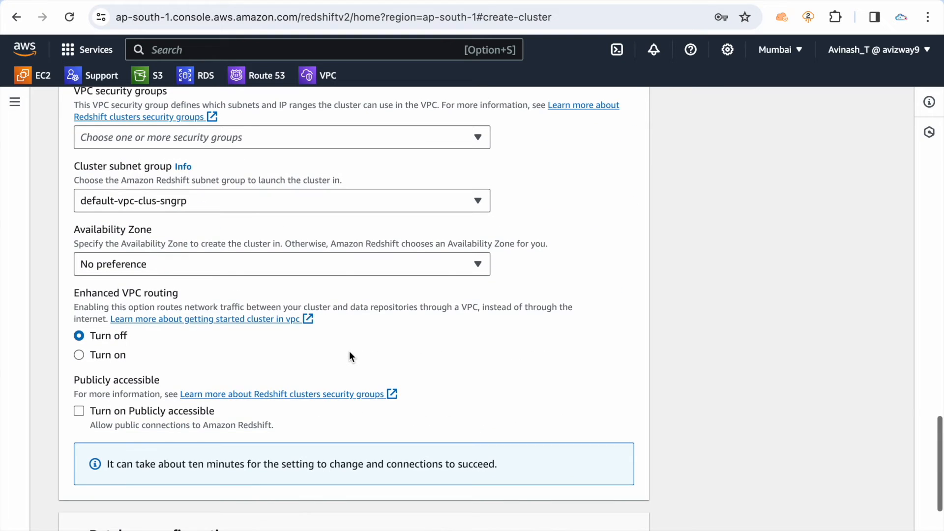
pyautogui.scroll(3, 349, 353)
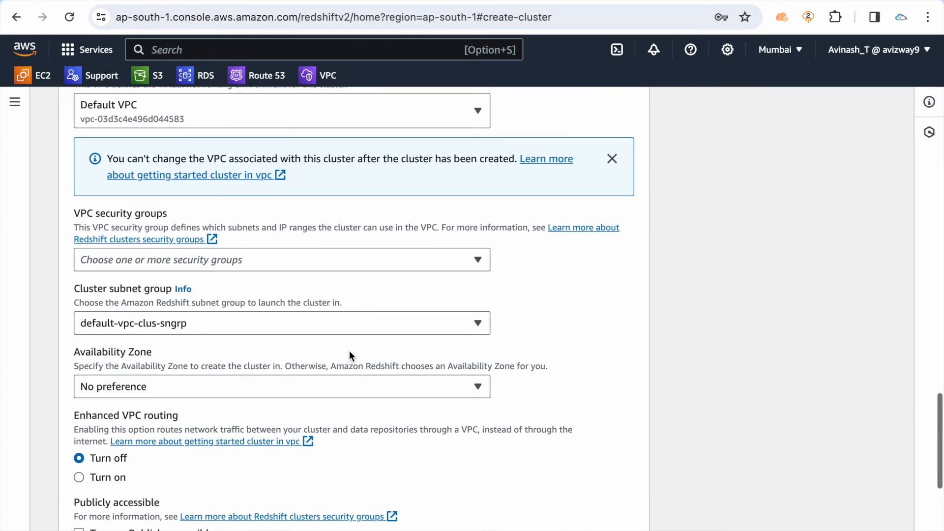
pyautogui.click(383, 319)
pyautogui.click(713, 349)
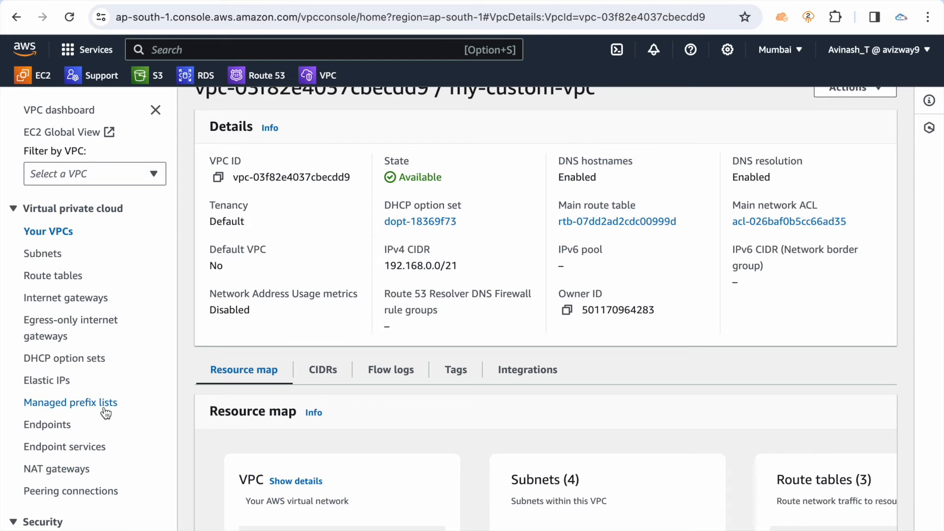
# Start a new security group in the VPC console, using redshift-sg as both its name and description
pyautogui.scroll(-2, 105, 413)
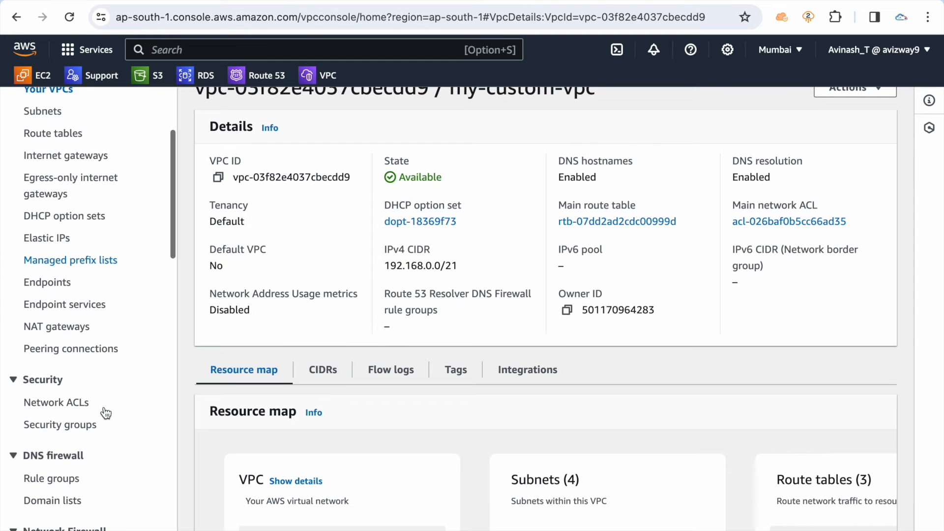
pyautogui.click(41, 427)
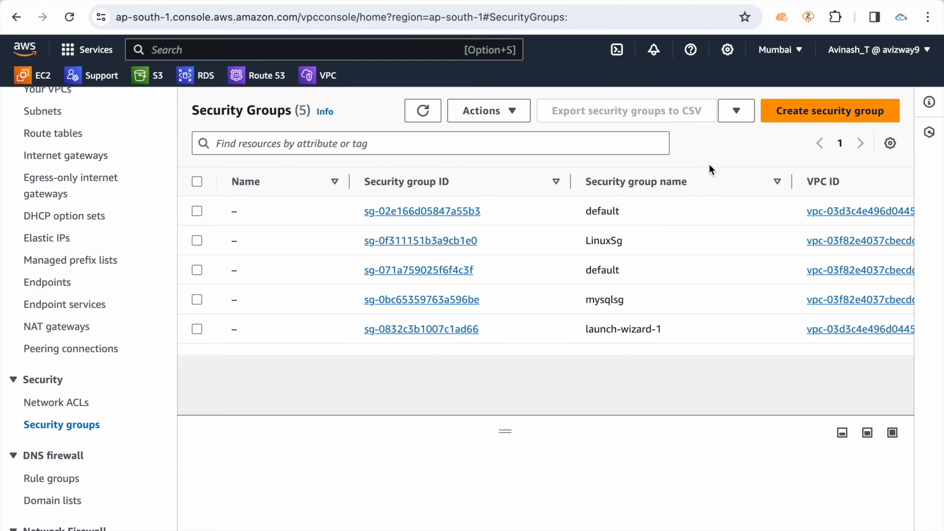
pyautogui.click(807, 109)
pyautogui.scroll(8, 282, 217)
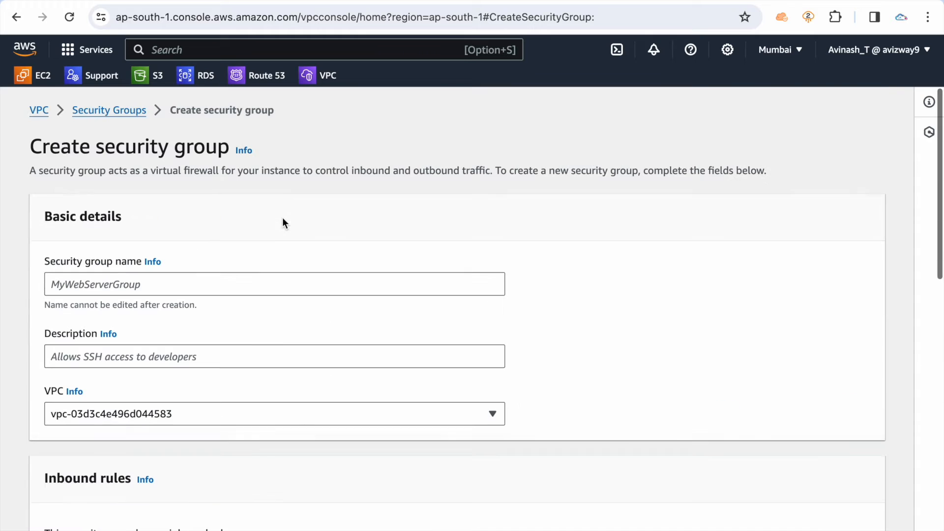
pyautogui.click(176, 282)
pyautogui.write('redshif')
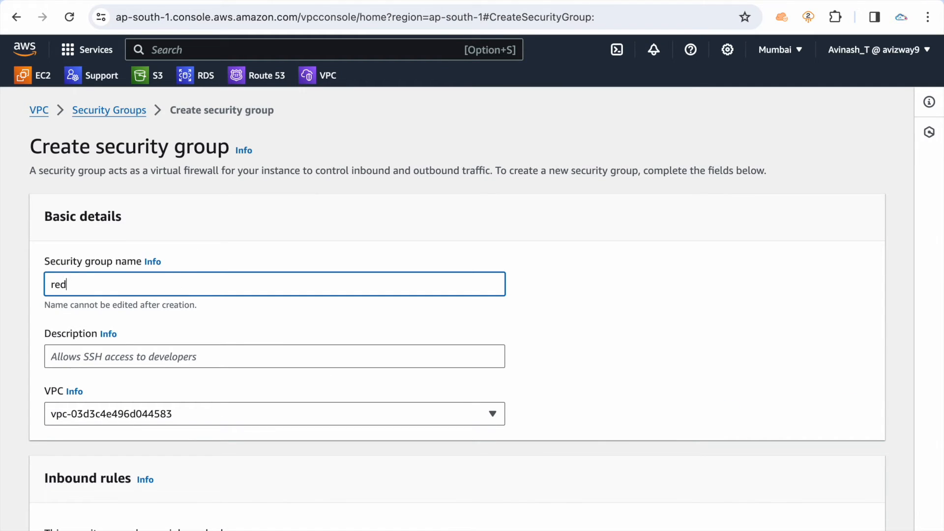
pyautogui.press('super+a')
pyautogui.press('super+c')
pyautogui.press('Tab')
pyautogui.press('Tab')
pyautogui.press('super+v')
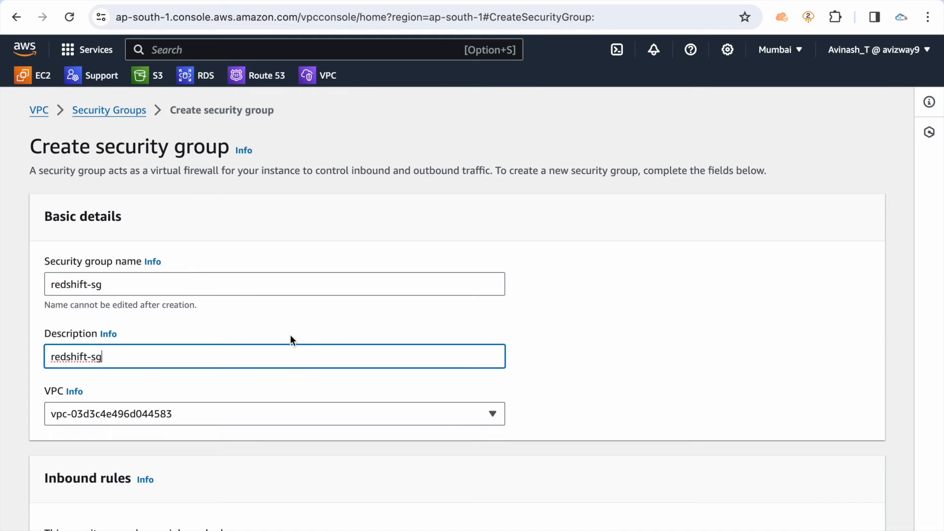
# Keep the default VPC for the security group and add an inbound Redshift rule with source Anywhere-IPv4
pyautogui.scroll(-3, 290, 335)
pyautogui.click(378, 297)
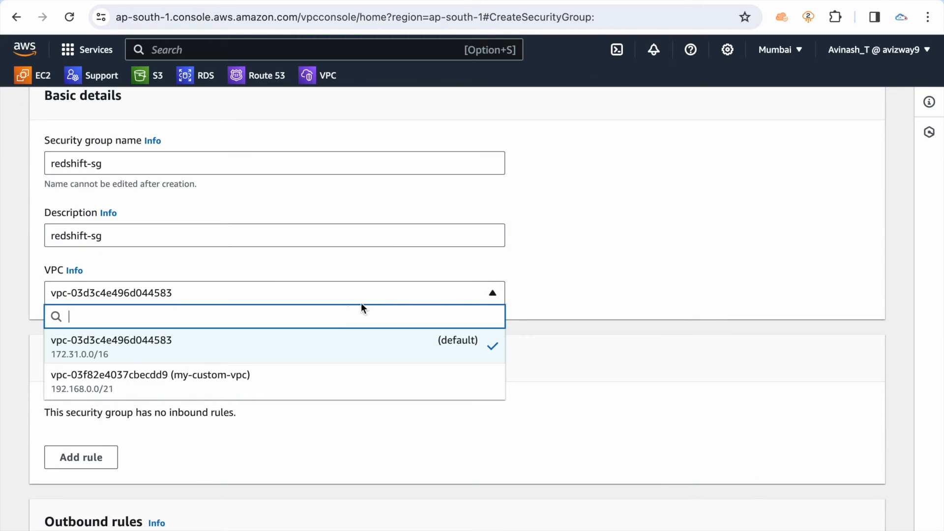
pyautogui.click(336, 349)
pyautogui.scroll(-5, 335, 346)
pyautogui.click(67, 249)
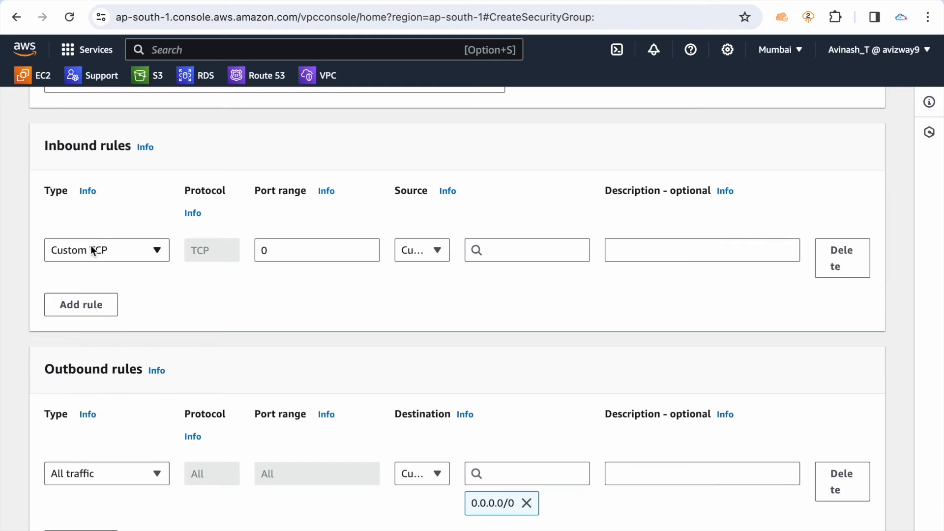
pyautogui.click(152, 252)
pyautogui.write('redss')
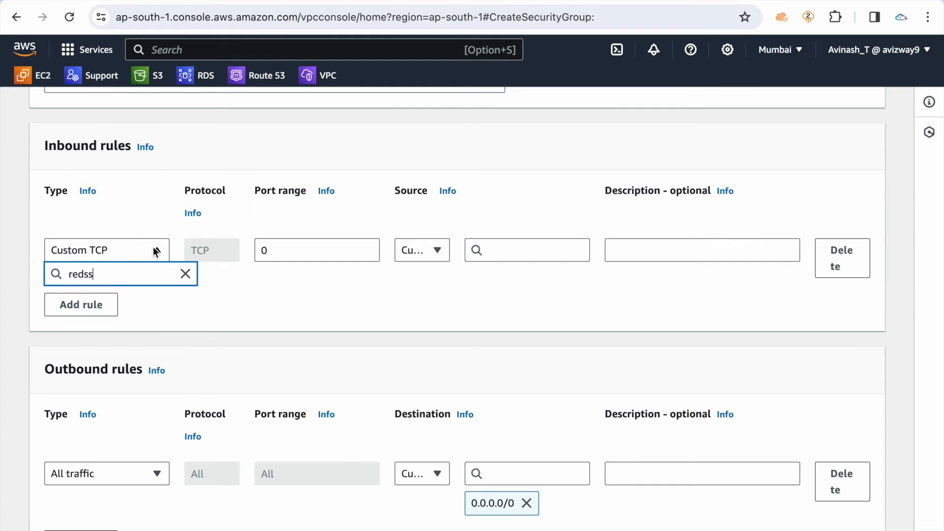
pyautogui.press('BackSpace')
pyautogui.click(142, 295)
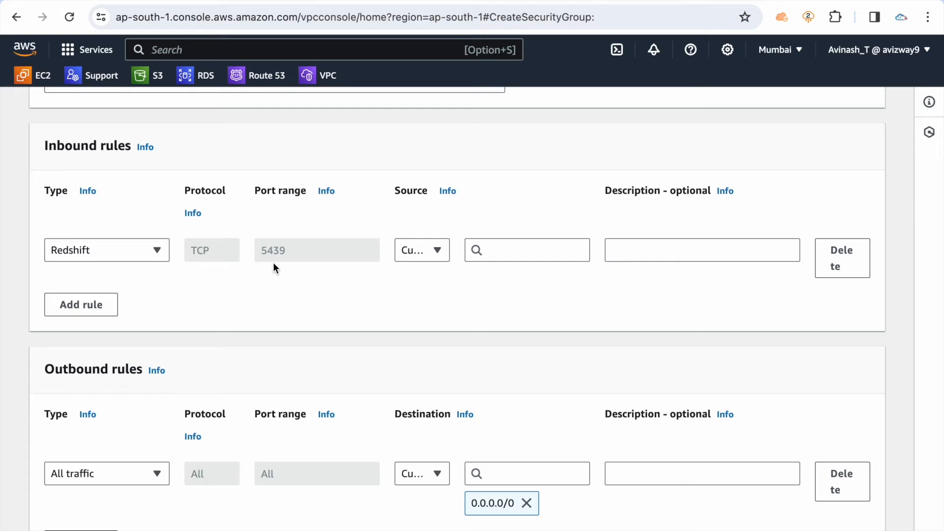
pyautogui.click(431, 250)
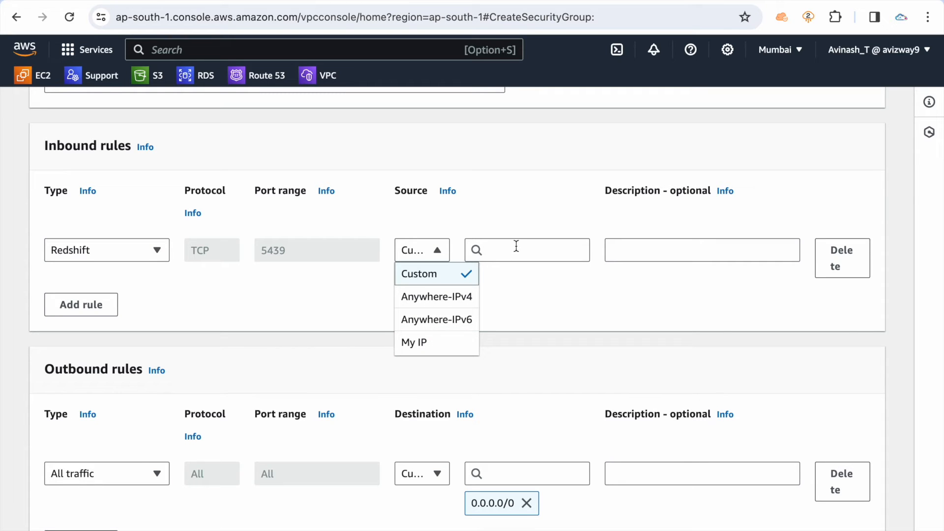
pyautogui.click(437, 296)
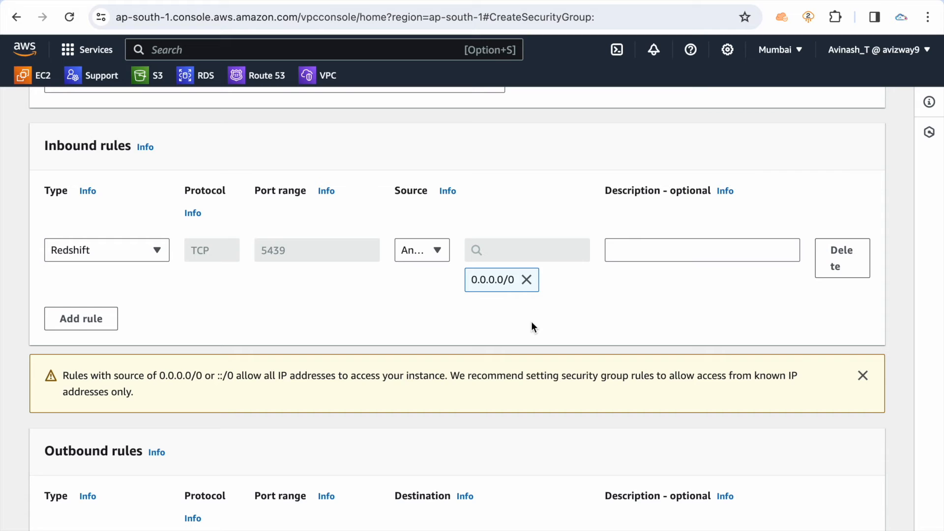
# Add a second inbound Redshift rule with source Anywhere-IPv6 and create the security group
pyautogui.click(156, 317)
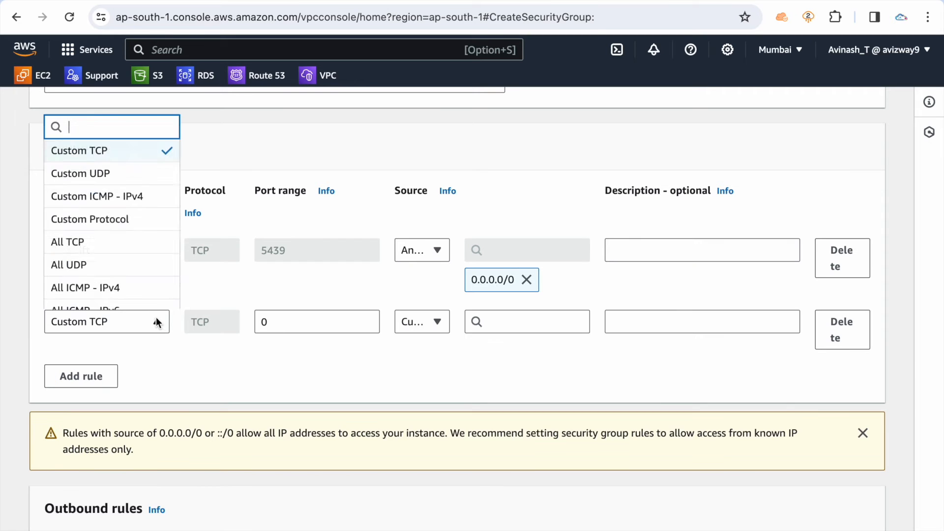
pyautogui.write('reds')
pyautogui.click(152, 297)
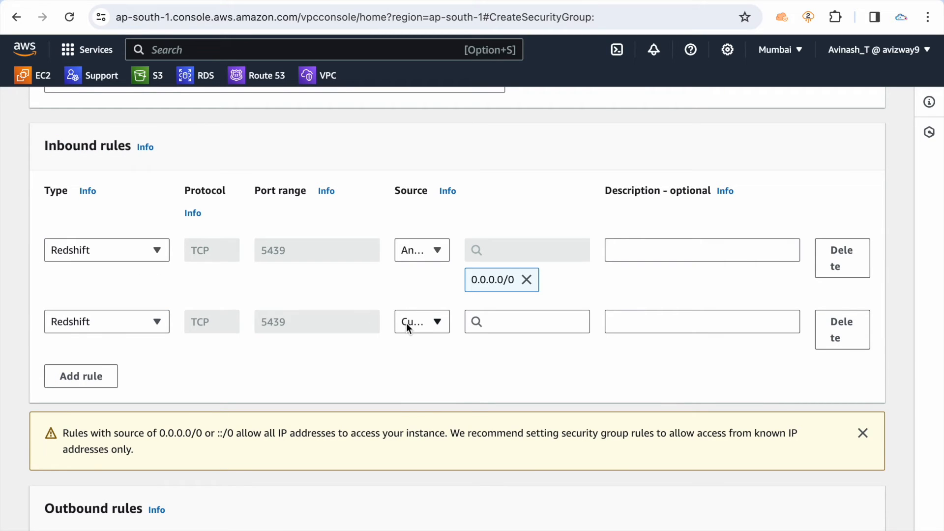
pyautogui.click(408, 322)
pyautogui.click(422, 389)
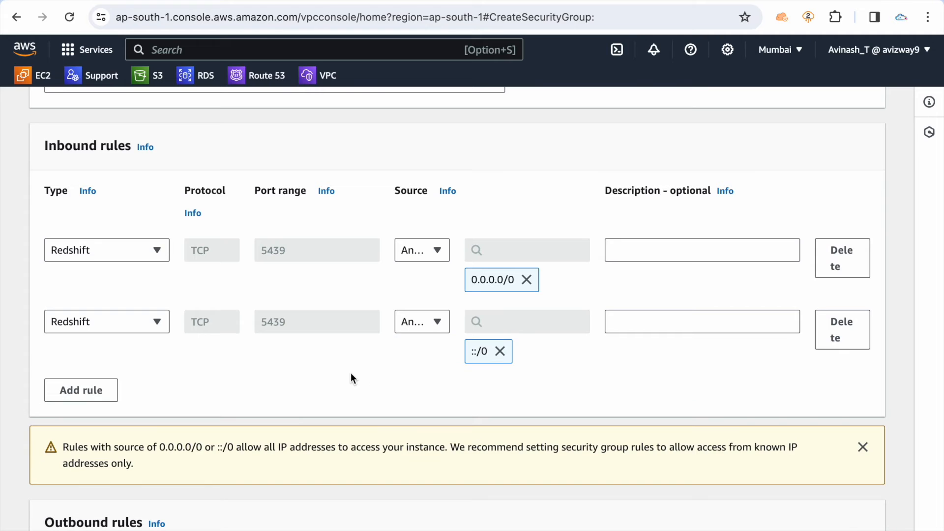
pyautogui.scroll(-10, 350, 376)
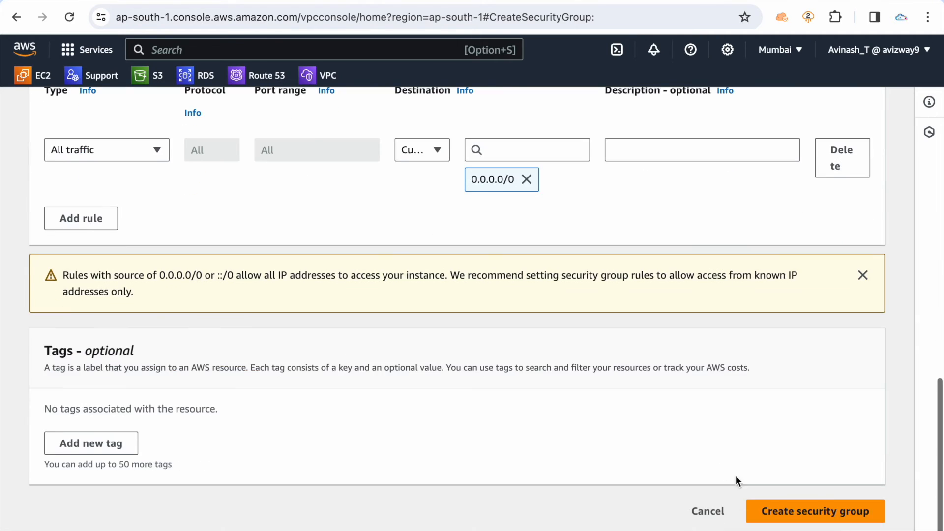
pyautogui.click(787, 510)
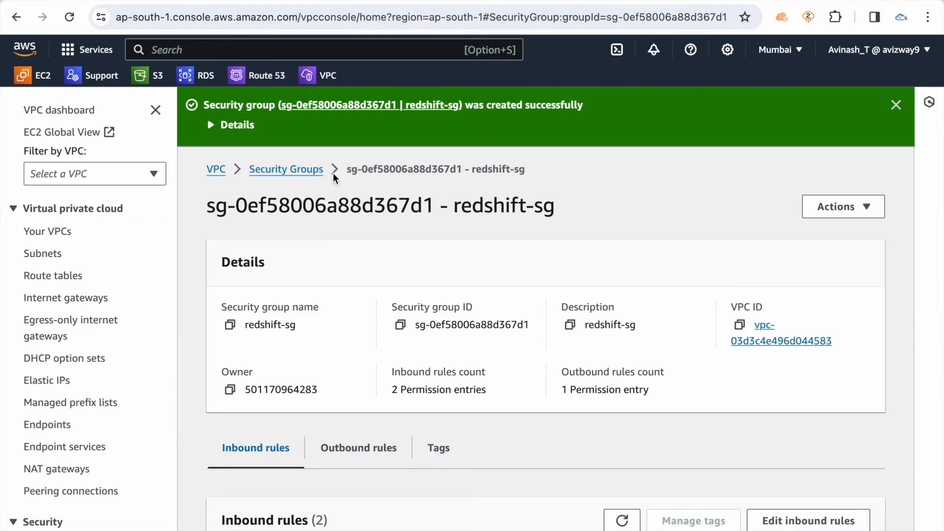
# Return to the Redshift cluster form, check the VPC choices and select launch-wizard-1 as the VPC security group
pyautogui.click(119, 1)
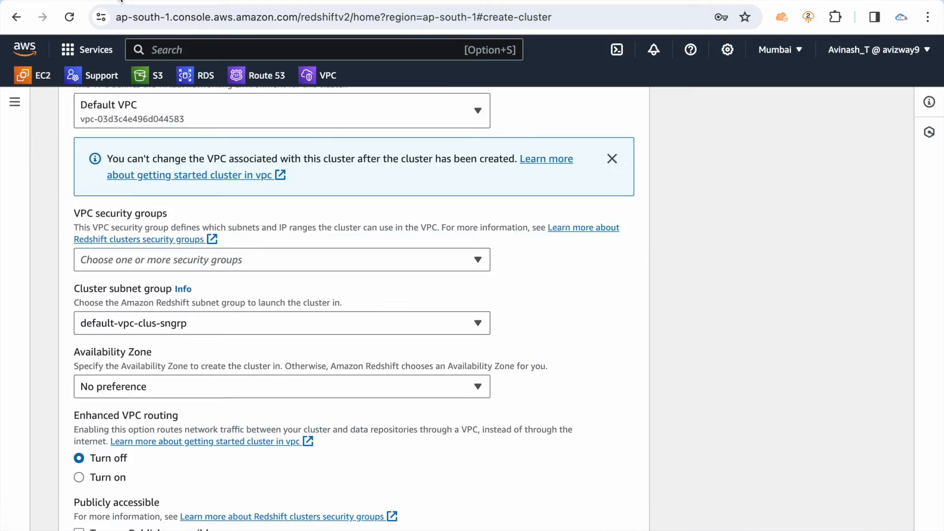
pyautogui.click(387, 264)
pyautogui.click(606, 289)
pyautogui.scroll(3, 604, 289)
pyautogui.click(413, 200)
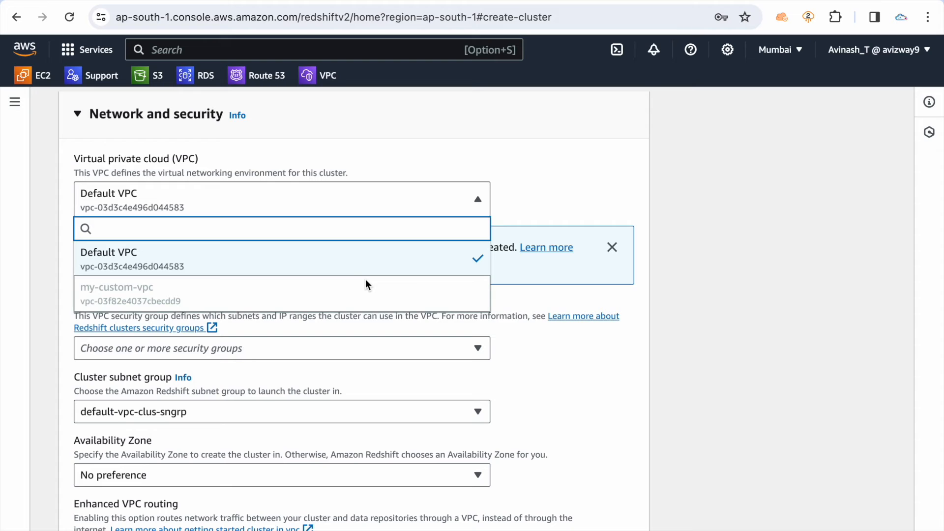
pyautogui.click(617, 353)
pyautogui.click(353, 358)
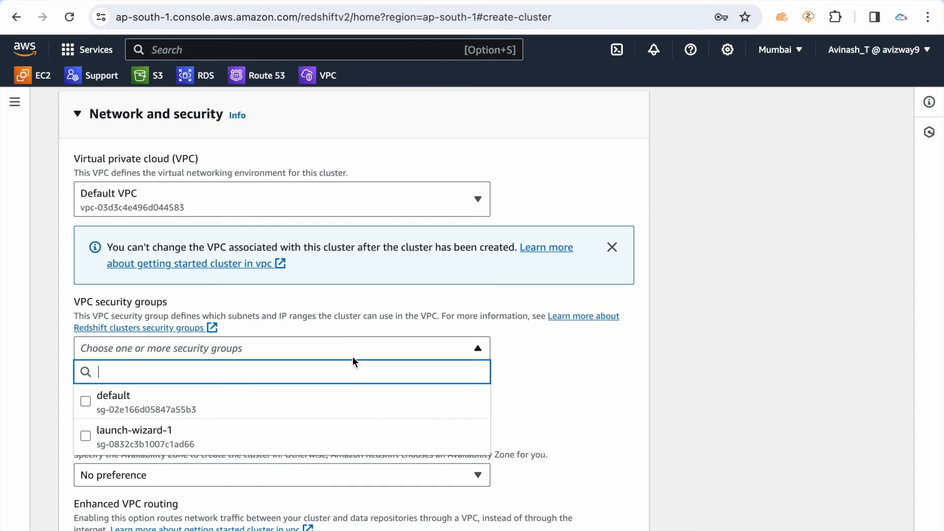
pyautogui.click(236, 437)
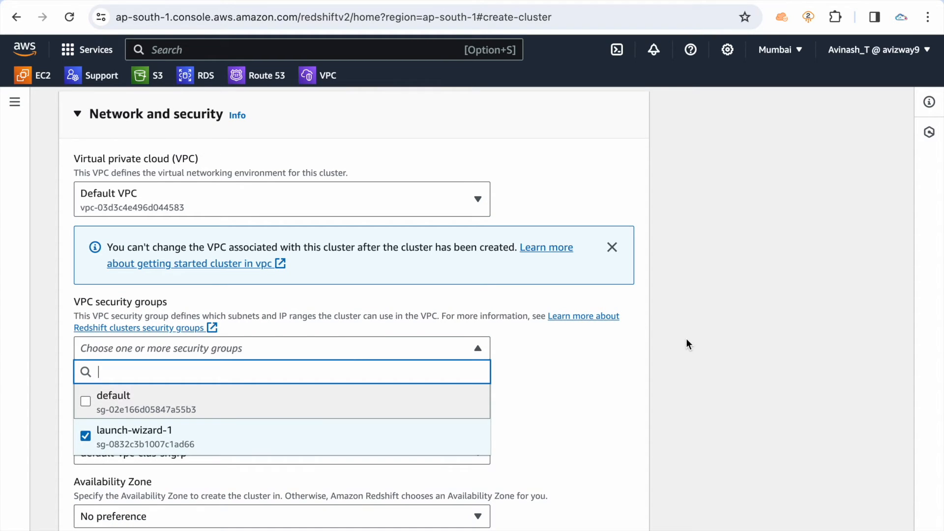
pyautogui.click(687, 344)
pyautogui.scroll(-3, 687, 345)
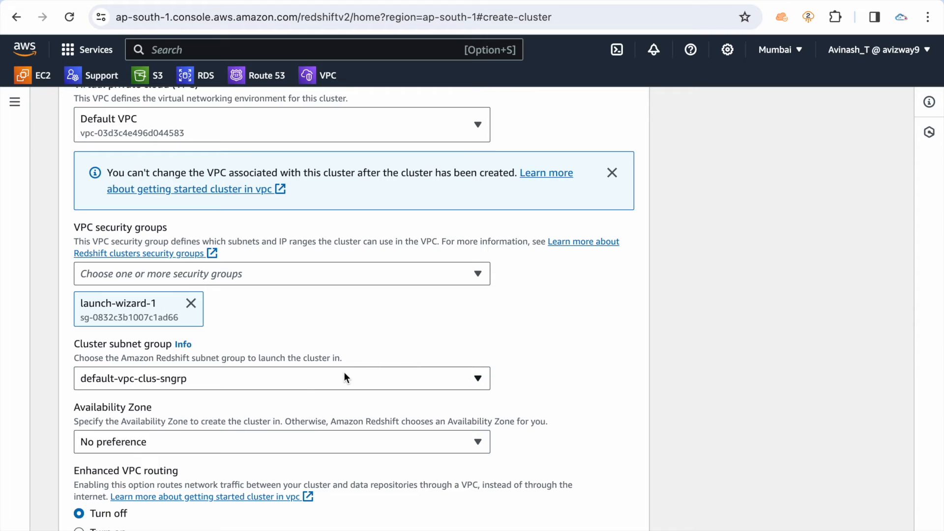
# Keep default-vpc-clus-sngrp as the cluster subnet group and set the Availability Zone to ap-south-1a
pyautogui.click(302, 384)
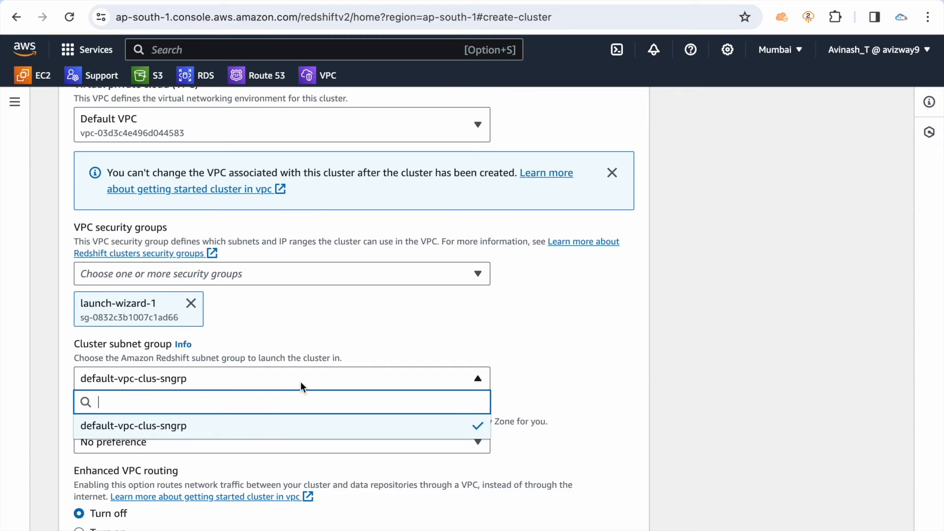
pyautogui.click(211, 426)
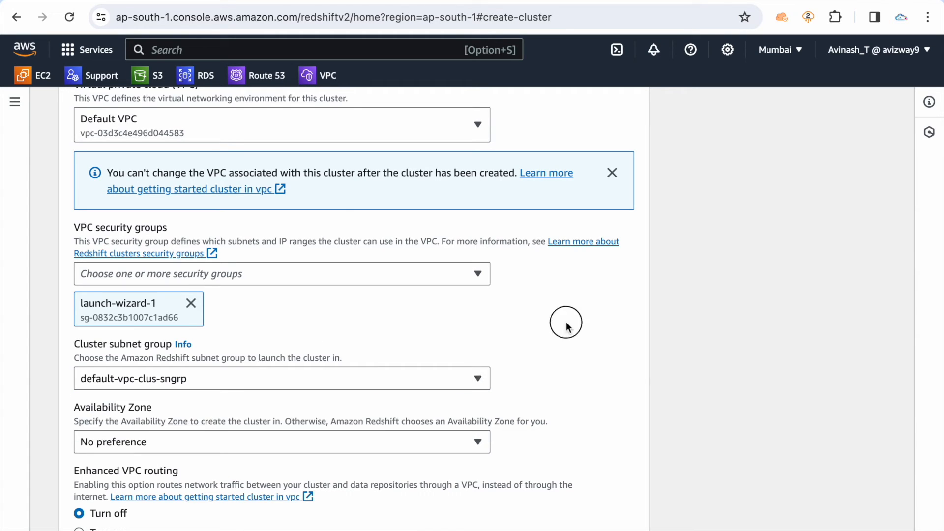
pyautogui.scroll(-5, 469, 340)
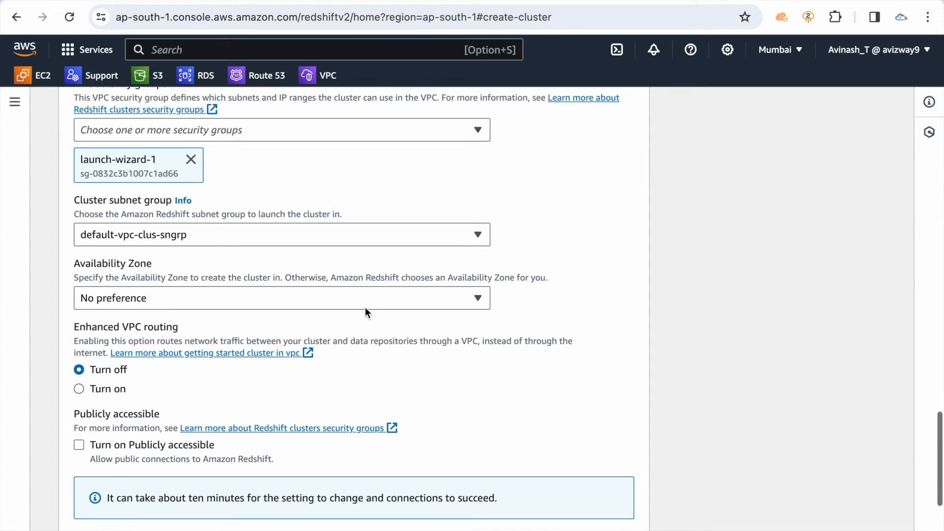
pyautogui.click(361, 298)
pyautogui.click(243, 350)
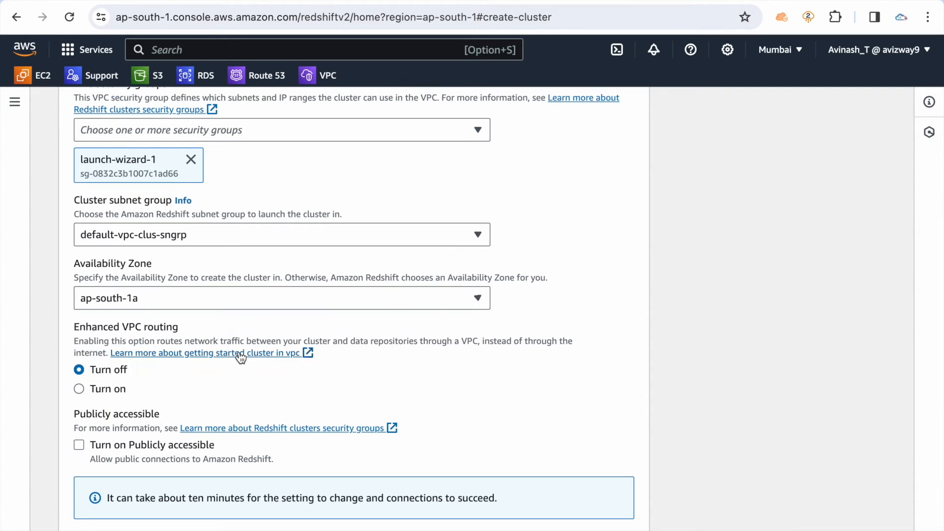
# Try turning on Publicly accessible for the cluster and check the Elastic IP address options
pyautogui.scroll(-4, 580, 293)
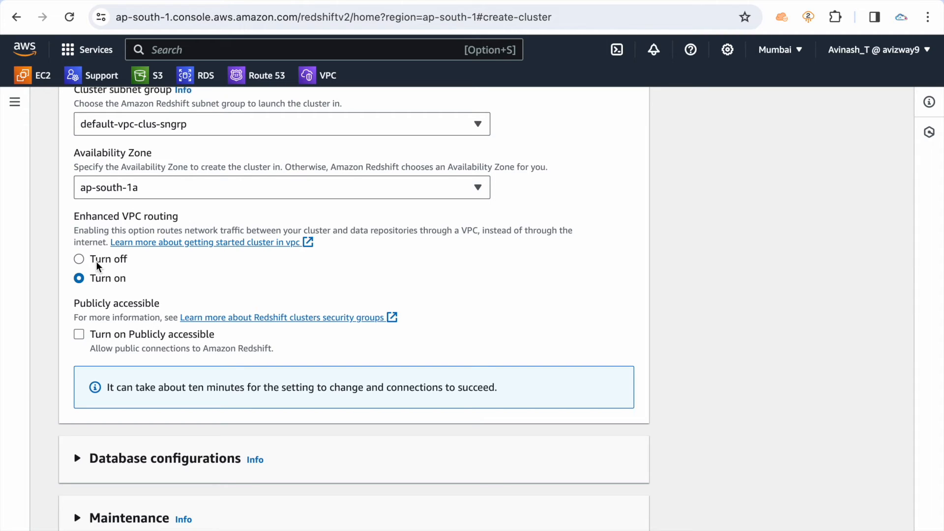
pyautogui.click(100, 335)
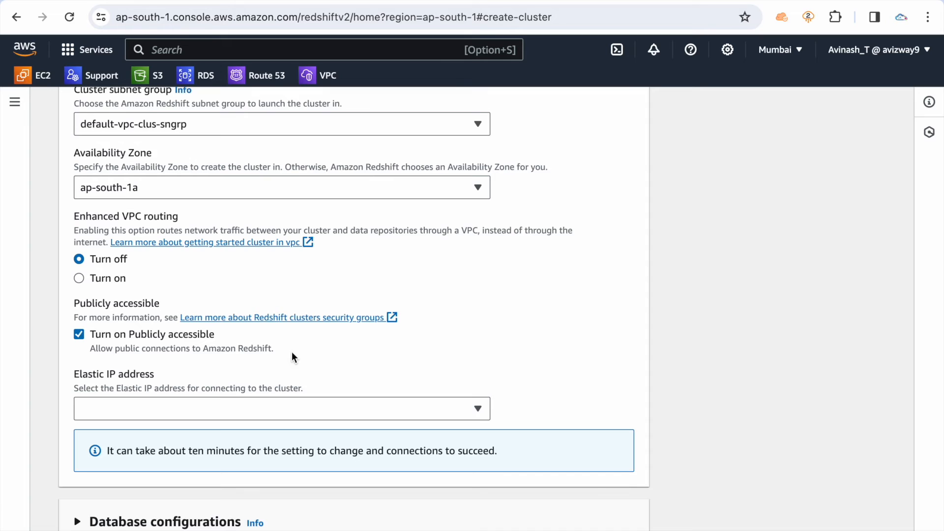
pyautogui.scroll(-2, 290, 354)
pyautogui.click(258, 327)
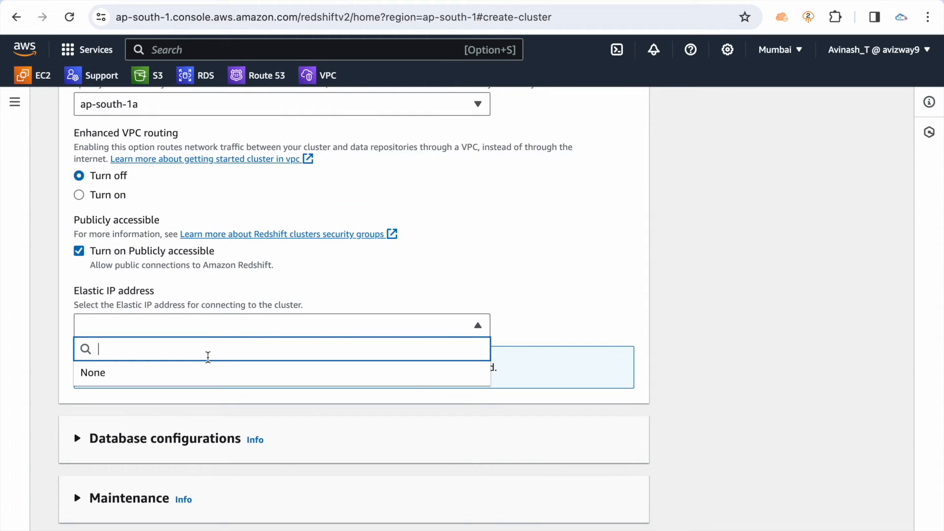
pyautogui.click(157, 248)
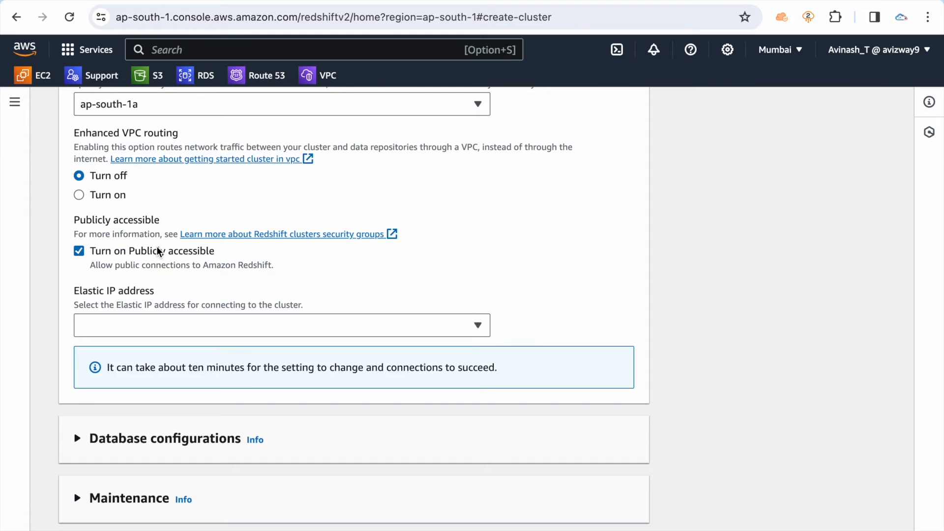
pyautogui.scroll(-3, 750, 328)
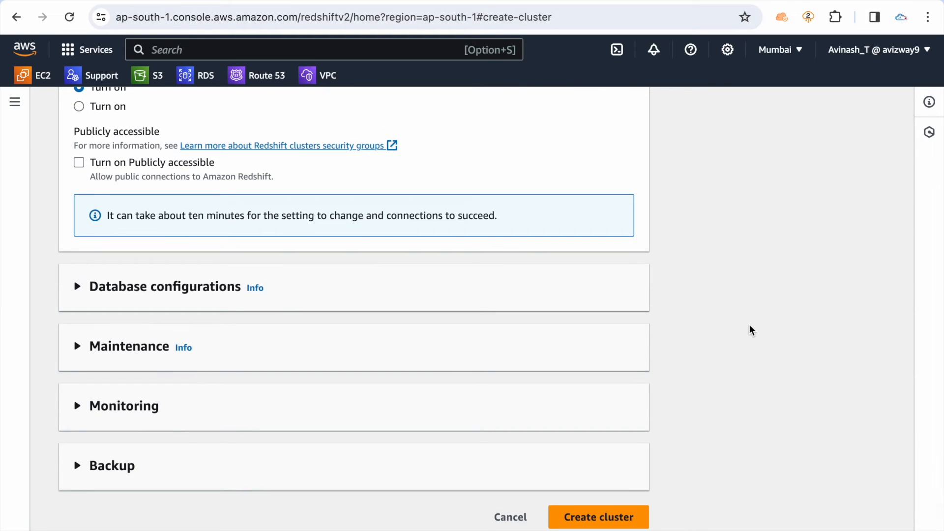
# Expand Database configurations and review the database name, port, parameter group and encryption settings
pyautogui.click(104, 286)
pyautogui.scroll(-3, 473, 322)
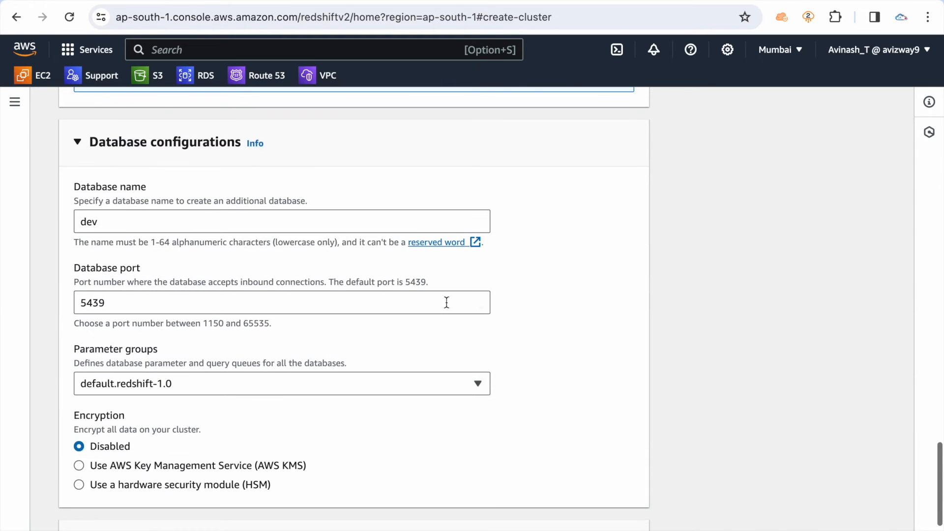
pyautogui.click(136, 219)
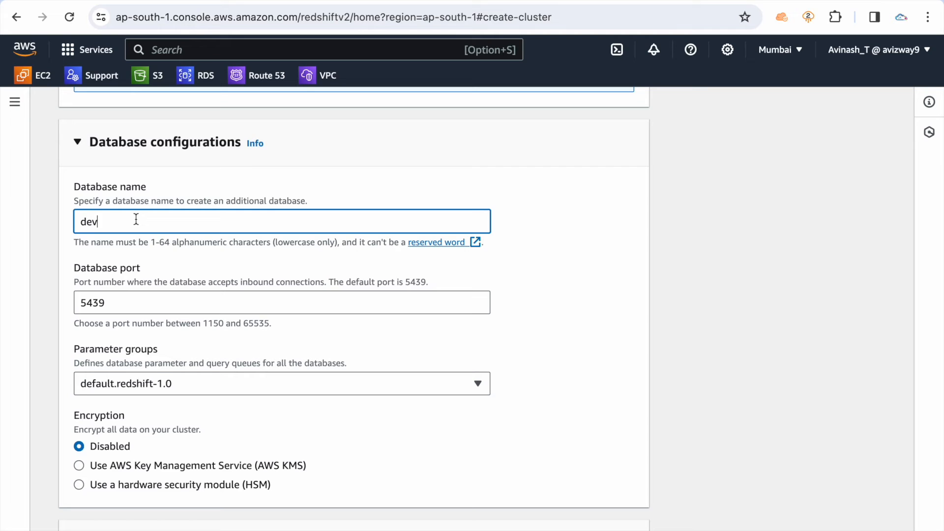
pyautogui.click(128, 305)
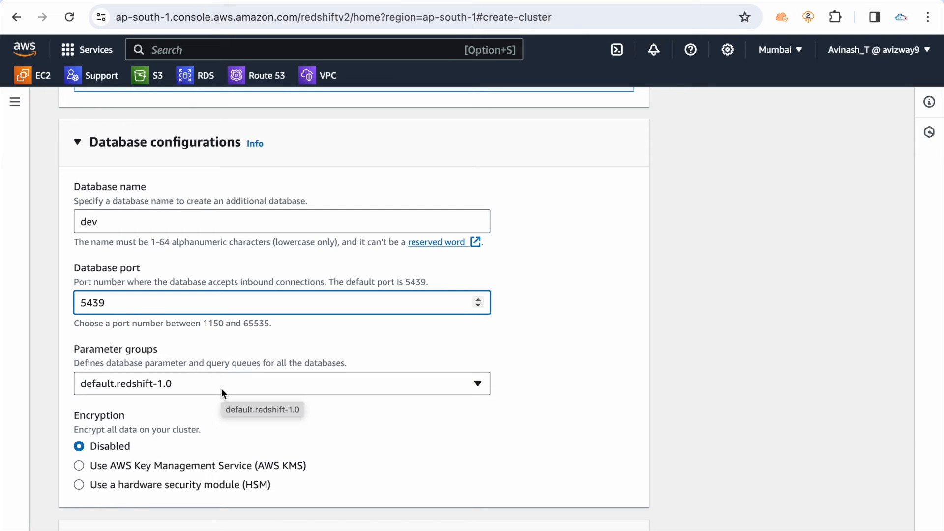
pyautogui.scroll(-3, 412, 435)
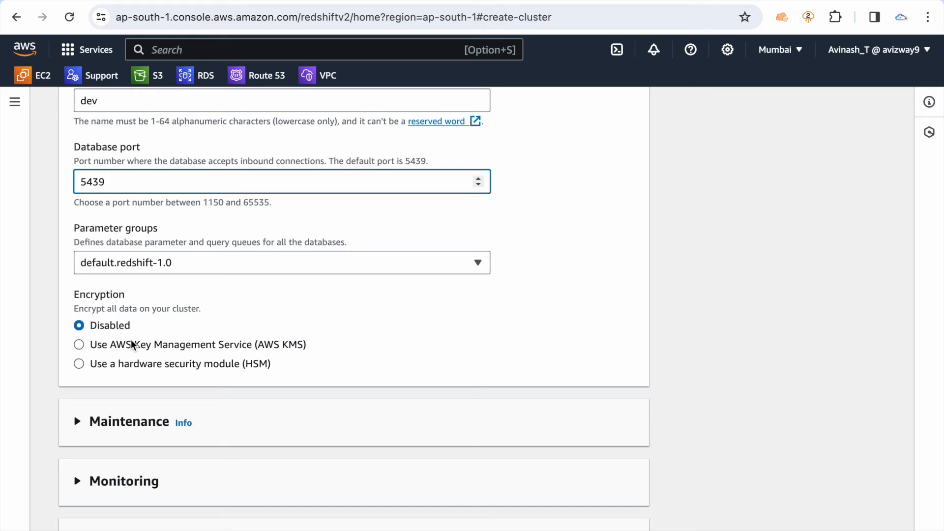
pyautogui.scroll(-2, 131, 354)
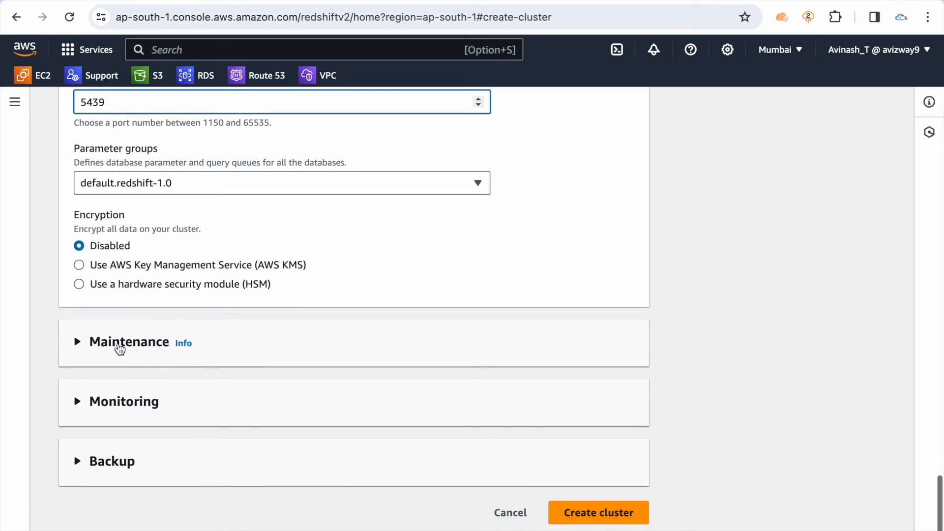
# Expand the Maintenance settings and review the maintenance window and maintenance track options
pyautogui.click(101, 339)
pyautogui.scroll(-3, 111, 340)
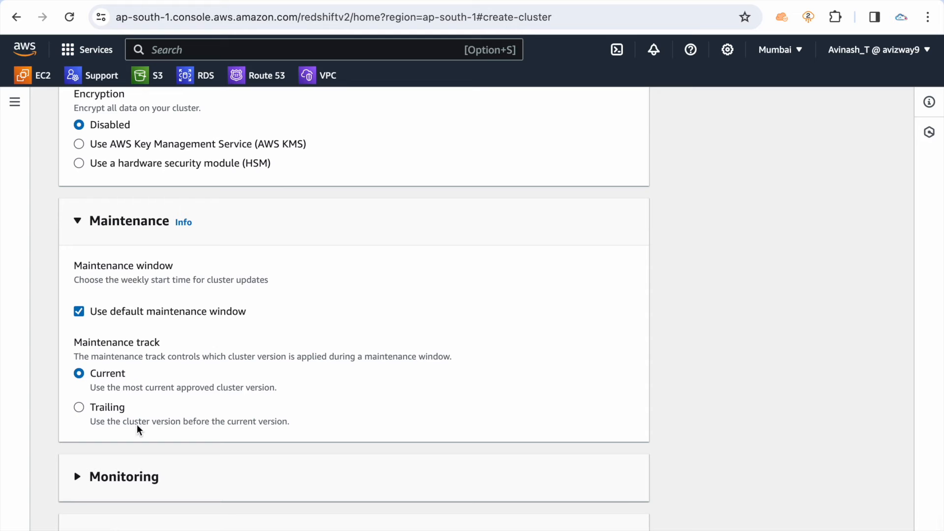
pyautogui.scroll(-2, 137, 427)
# Try a CloudWatch disk usage alarm notifying the My-S3-Alerts SNS topic, and switch the Monitoring settings back to No alarms
pyautogui.click(126, 399)
pyautogui.scroll(-2, 148, 423)
pyautogui.click(127, 402)
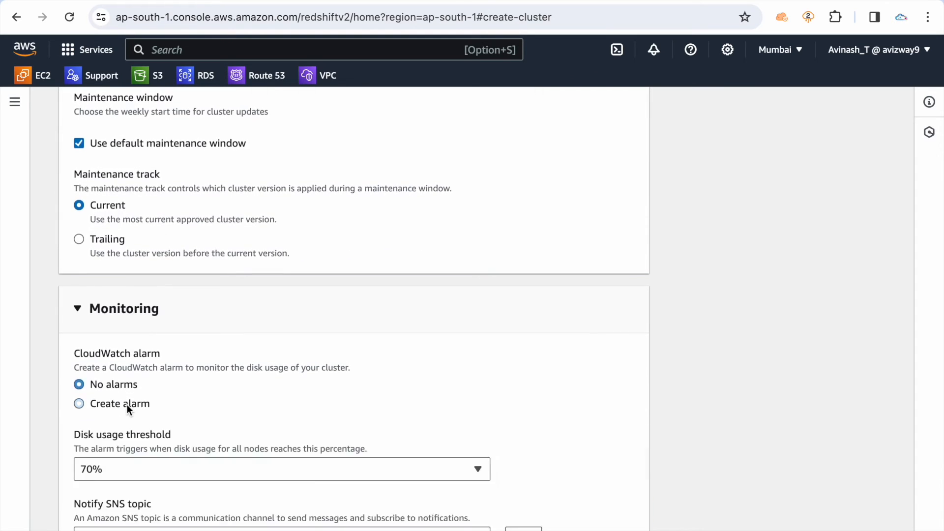
pyautogui.scroll(-3, 127, 405)
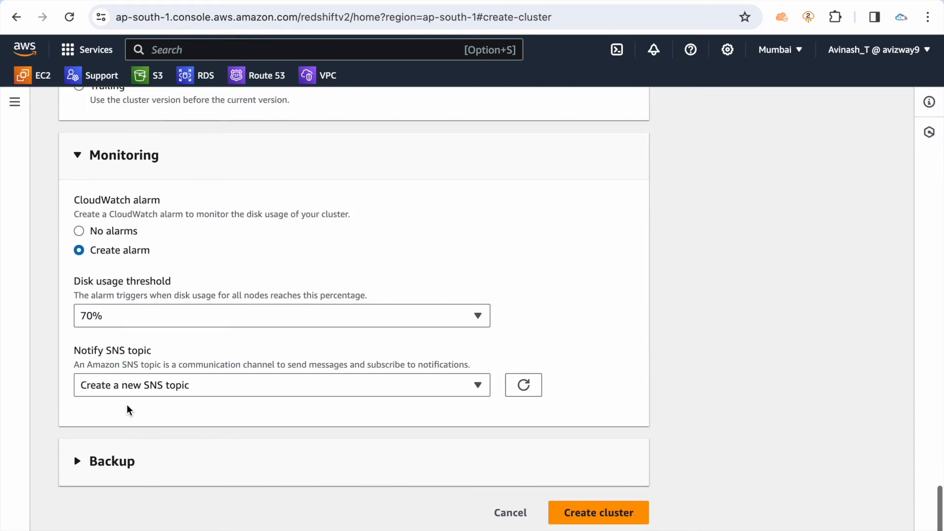
pyautogui.click(131, 316)
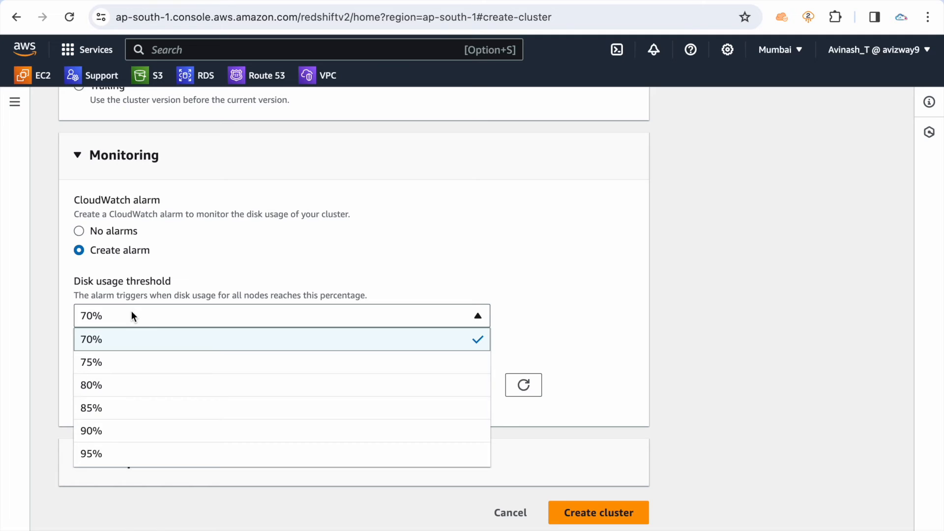
pyautogui.click(194, 276)
pyautogui.click(137, 378)
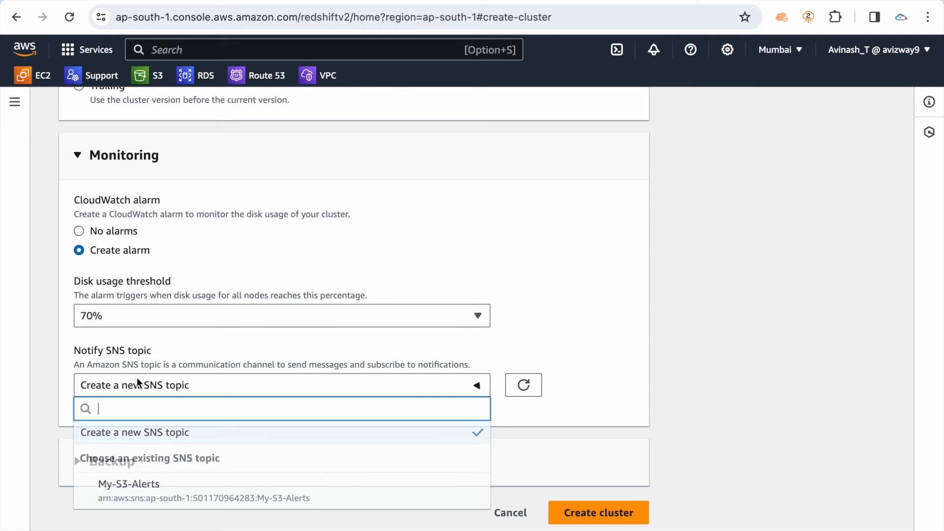
pyautogui.click(129, 484)
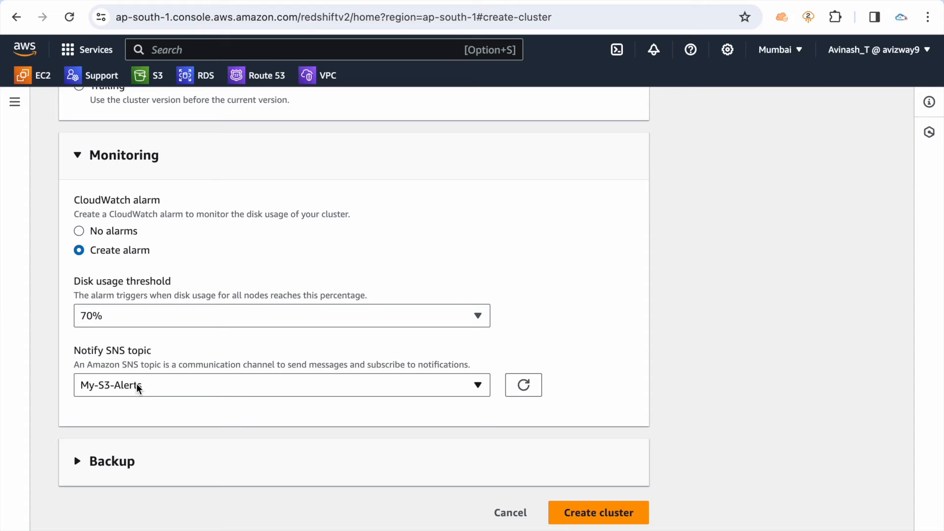
pyautogui.click(104, 230)
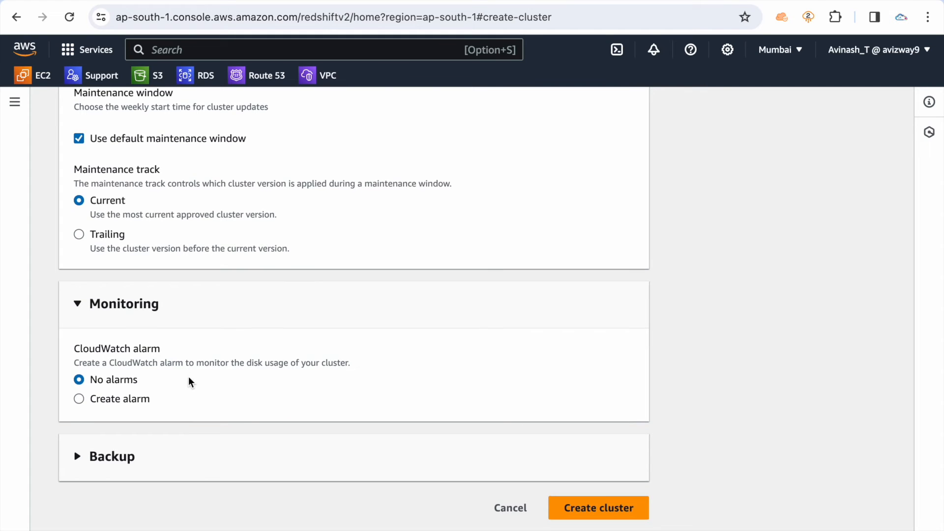
# Expand the Backup settings and set the automated snapshot retention period to 0 days
pyautogui.click(117, 455)
pyautogui.scroll(-4, 118, 451)
pyautogui.scroll(-3, 118, 451)
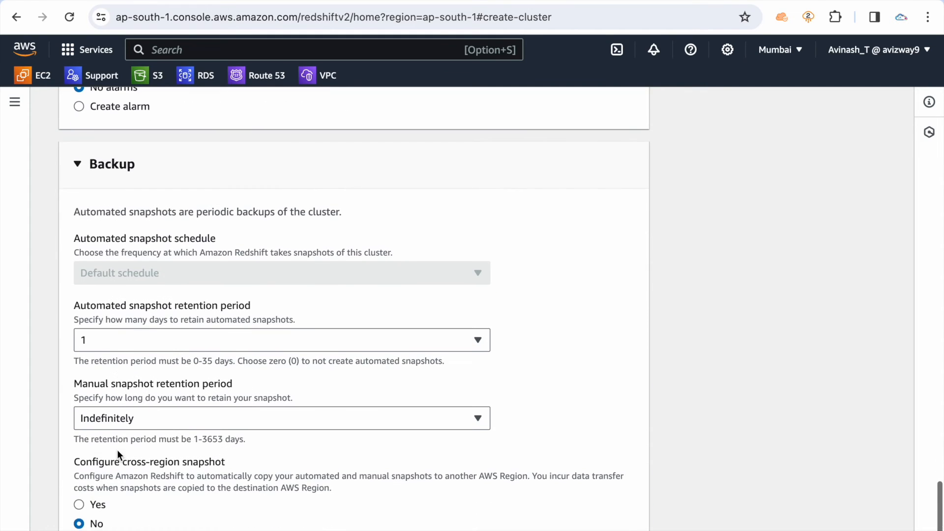
pyautogui.click(126, 342)
pyautogui.scroll(2, 128, 185)
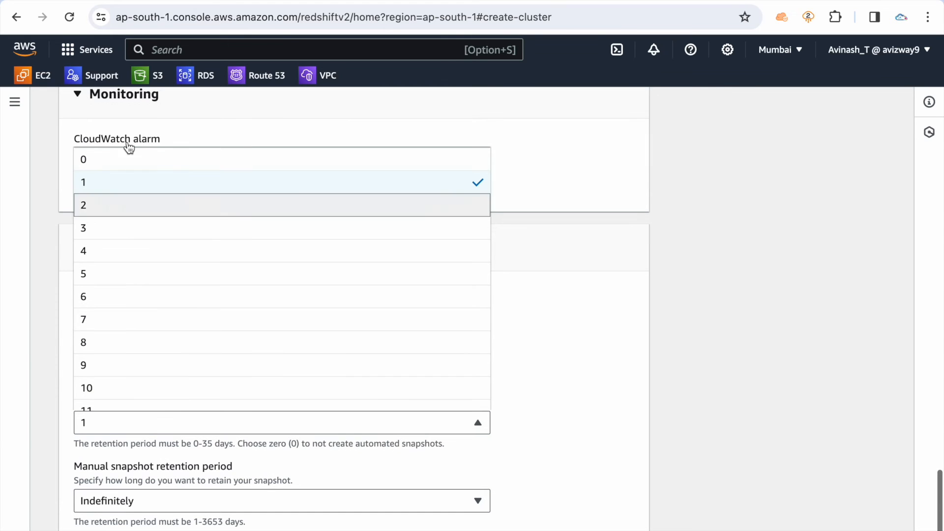
pyautogui.click(213, 160)
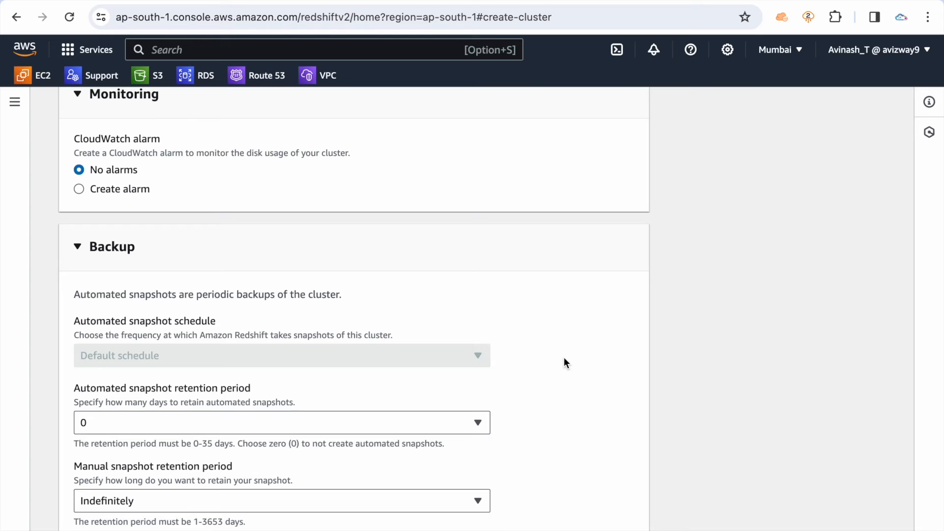
# Set automated snapshot retention to 1 day and manual snapshot retention to 7 days
pyautogui.scroll(-3, 563, 358)
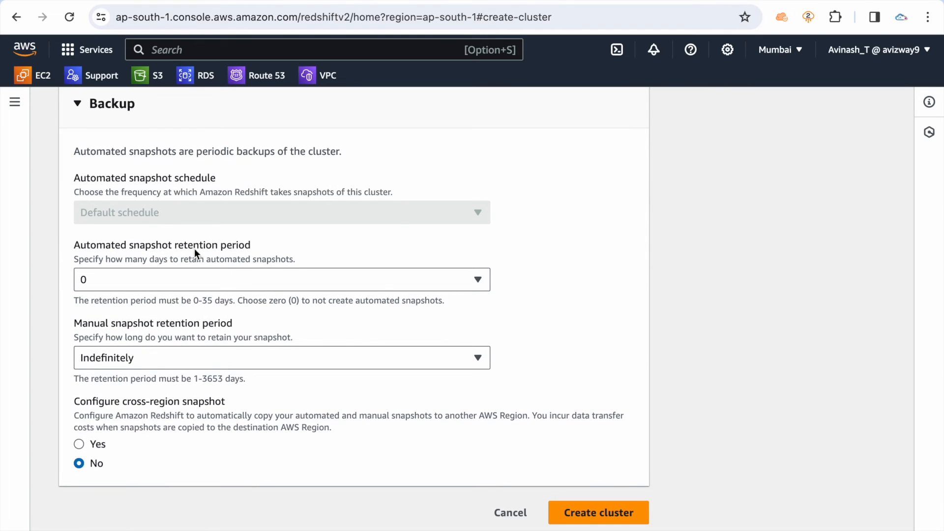
pyautogui.click(166, 275)
pyautogui.click(148, 324)
pyautogui.click(289, 355)
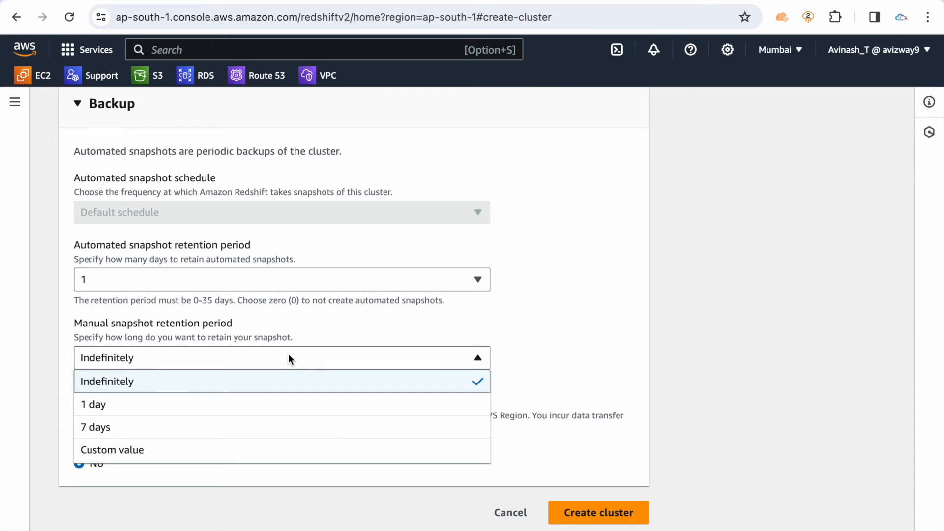
pyautogui.click(195, 426)
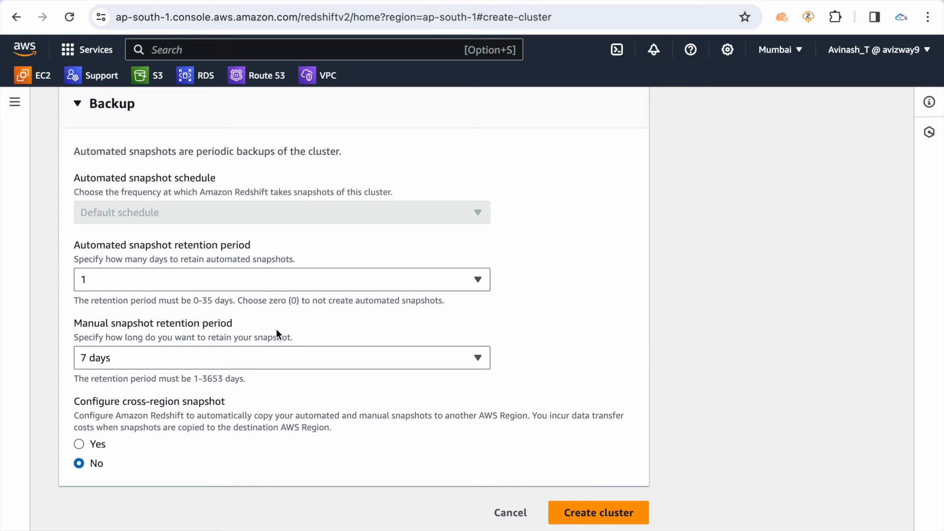
# Return the automated snapshot retention period to 0 so that no automated snapshots are created
pyautogui.click(255, 278)
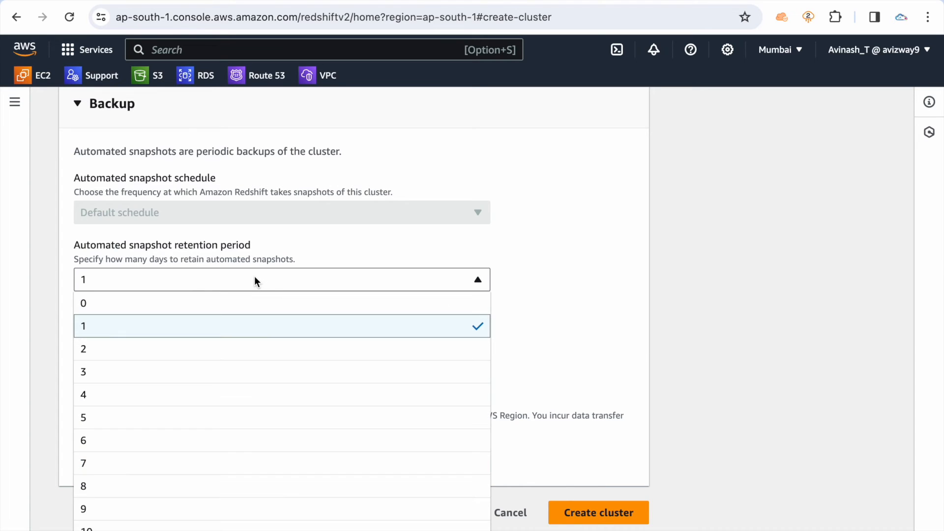
pyautogui.click(207, 304)
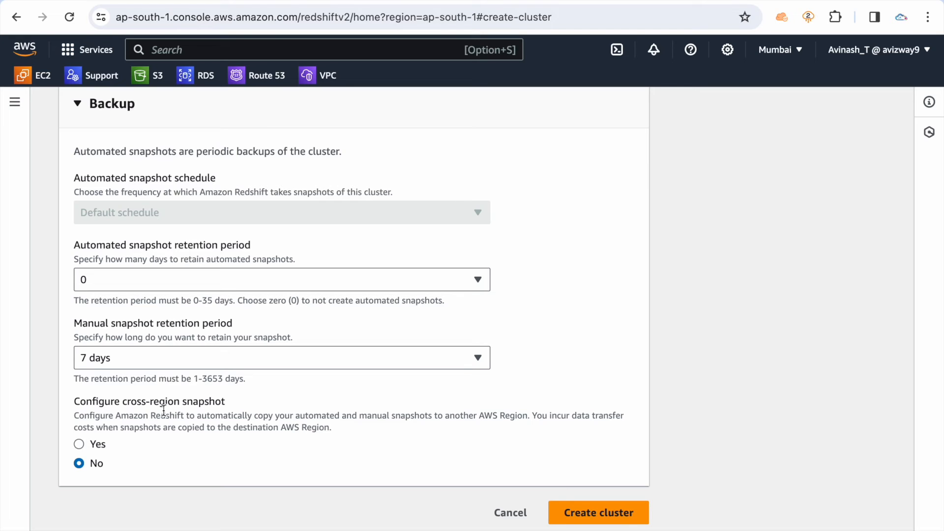
# Try enabling cross-region snapshots, check the destination Region and retention options, and set cross-region snapshot back to No
pyautogui.click(101, 442)
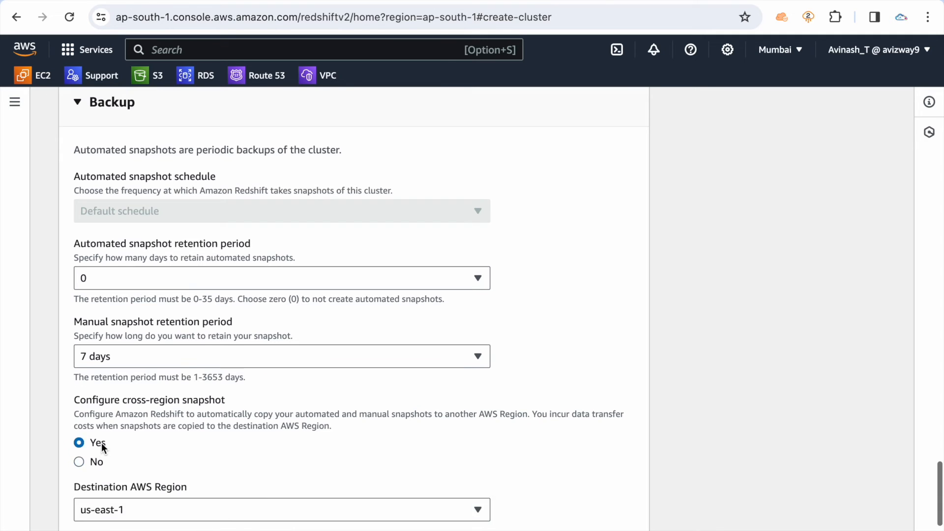
pyautogui.scroll(-3, 123, 408)
pyautogui.click(144, 376)
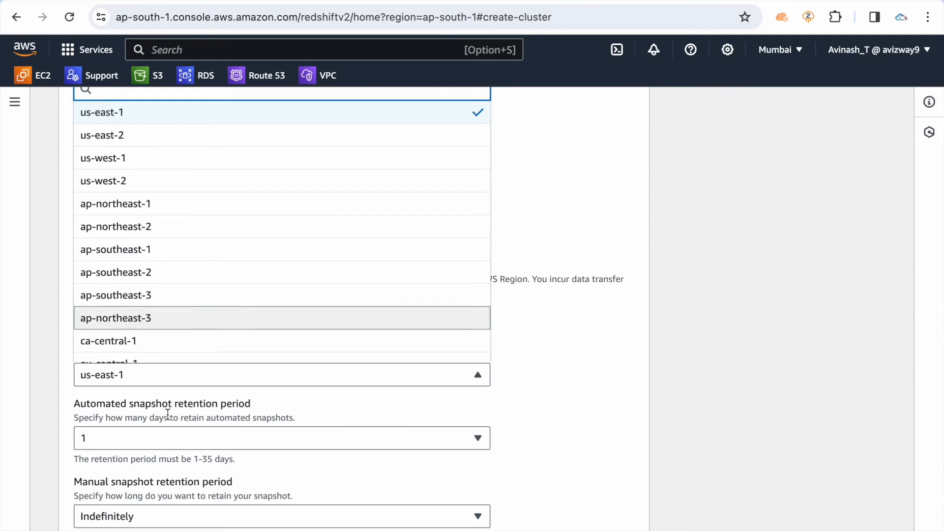
pyautogui.click(112, 379)
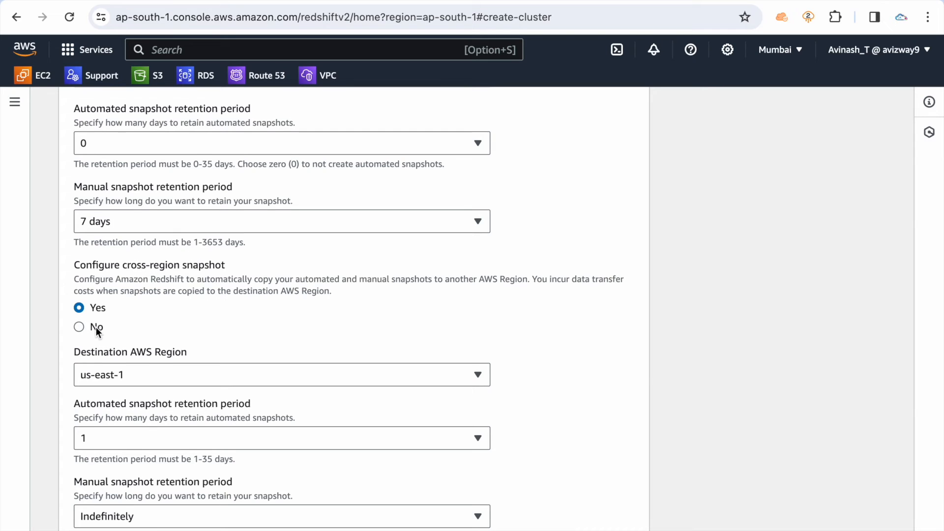
pyautogui.scroll(-3, 96, 327)
pyautogui.moveTo(80, 316); pyautogui.dragTo(160, 429)
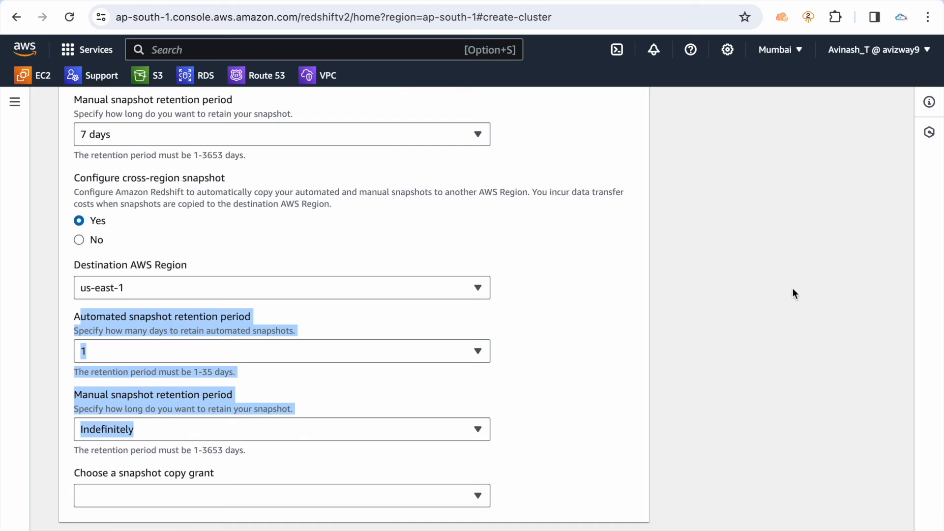
pyautogui.click(550, 366)
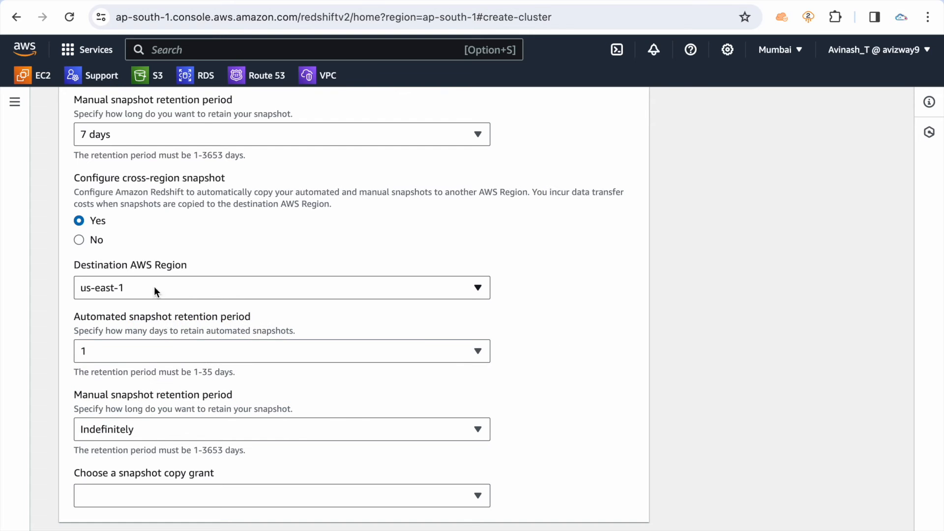
pyautogui.click(99, 240)
# Recheck the network settings' cluster subnet group choices and remove the launch-wizard-1 VPC security group
pyautogui.scroll(7, 459, 343)
pyautogui.scroll(15, 459, 343)
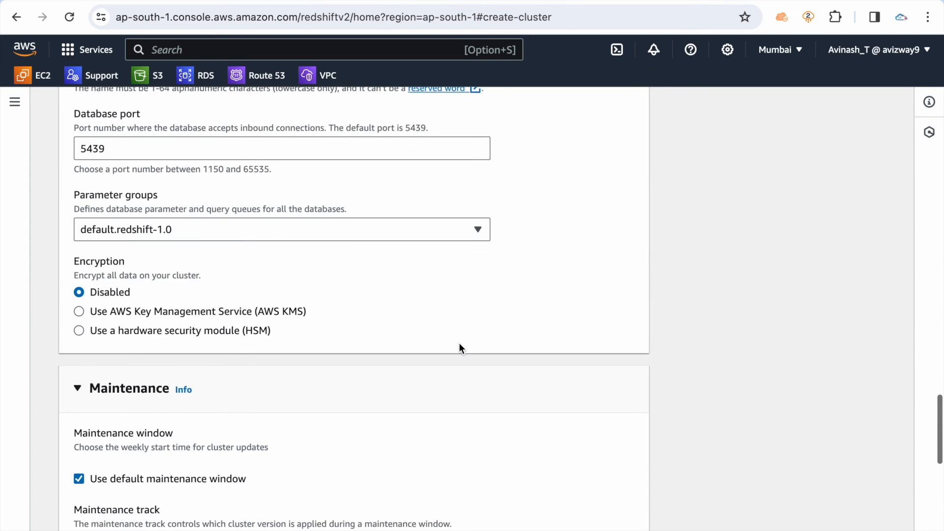
pyautogui.scroll(3, 459, 343)
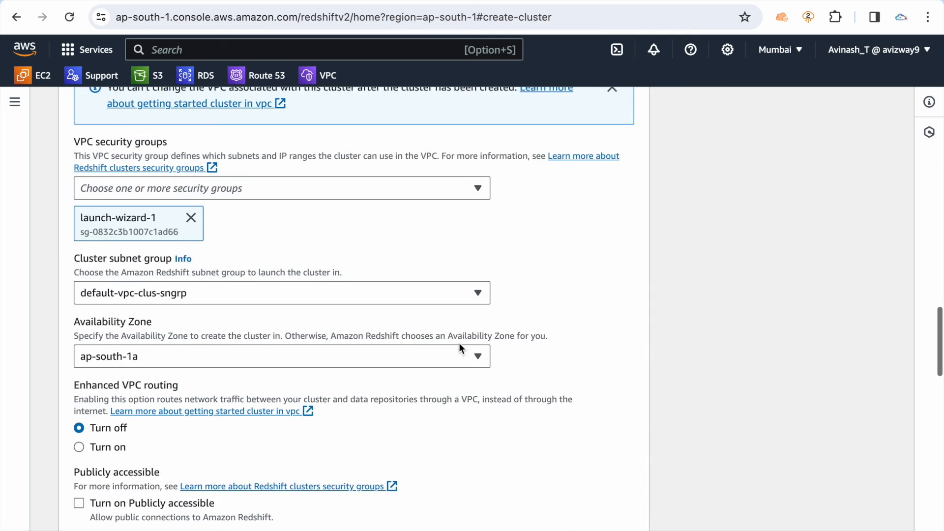
pyautogui.click(417, 334)
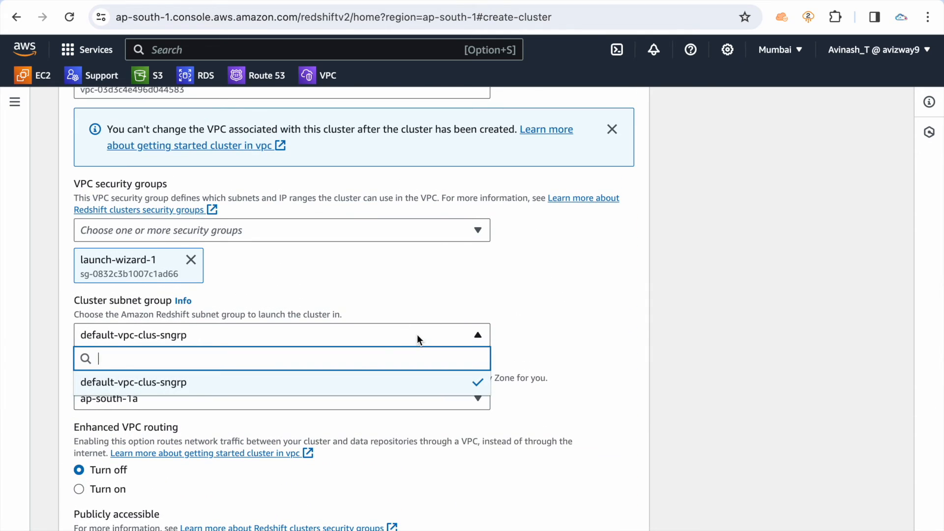
pyautogui.click(653, 319)
pyautogui.click(189, 261)
pyautogui.click(262, 223)
pyautogui.click(530, 323)
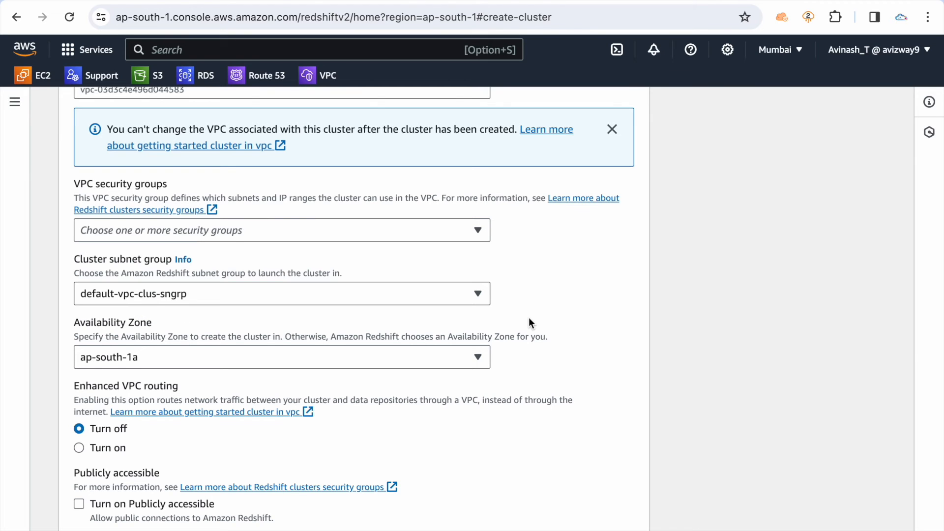
# Create the cluster with the configured settings and open the details page of redshift-yt
pyautogui.scroll(-20, 529, 319)
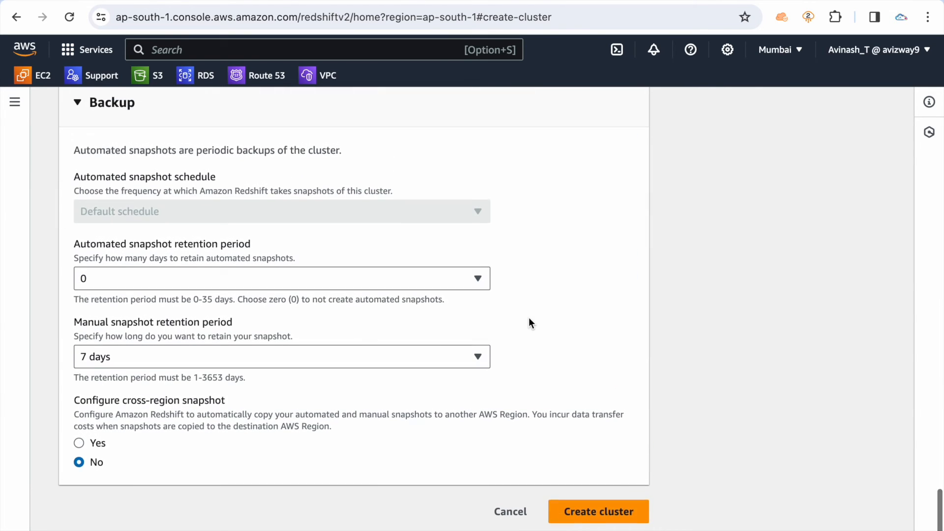
pyautogui.click(597, 514)
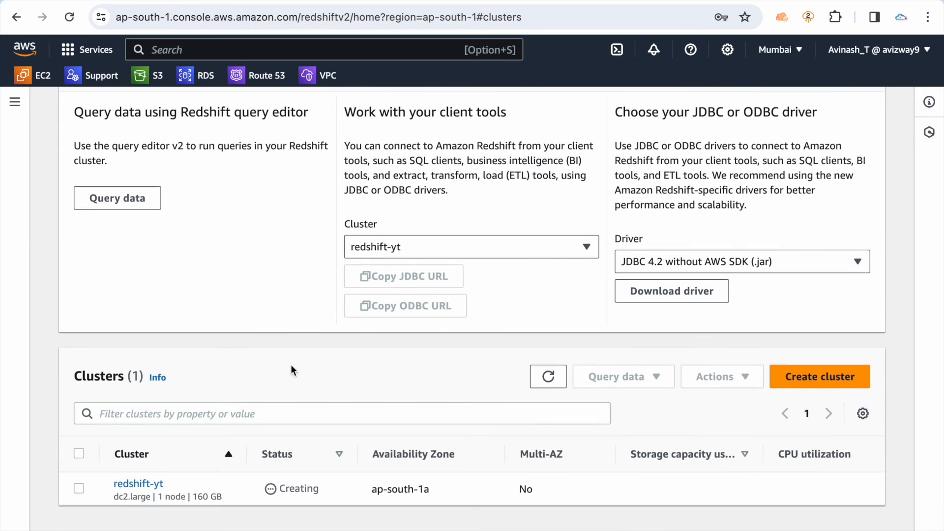
pyautogui.click(141, 492)
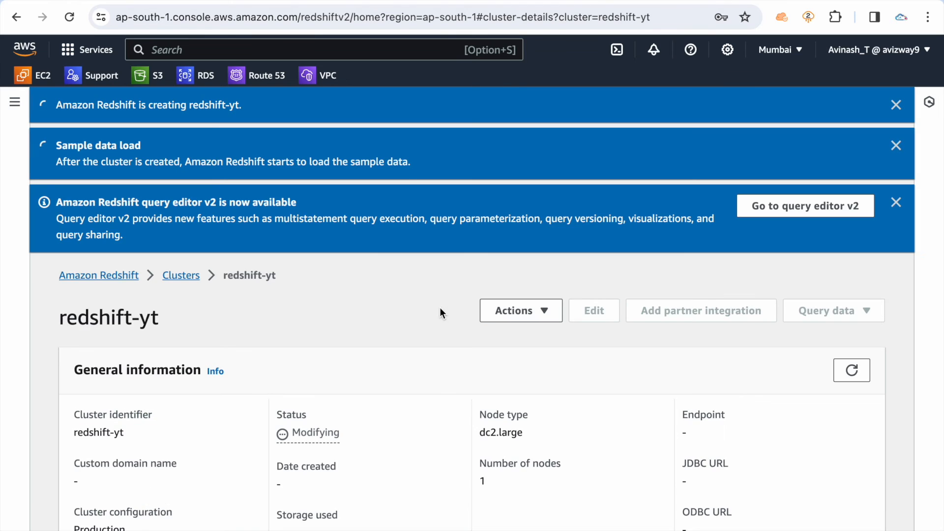
# Review the general information of redshift-yt, including its status, node type and connection endpoints
pyautogui.scroll(-3, 496, 361)
pyautogui.moveTo(293, 318); pyautogui.dragTo(413, 332)
pyautogui.click(413, 332)
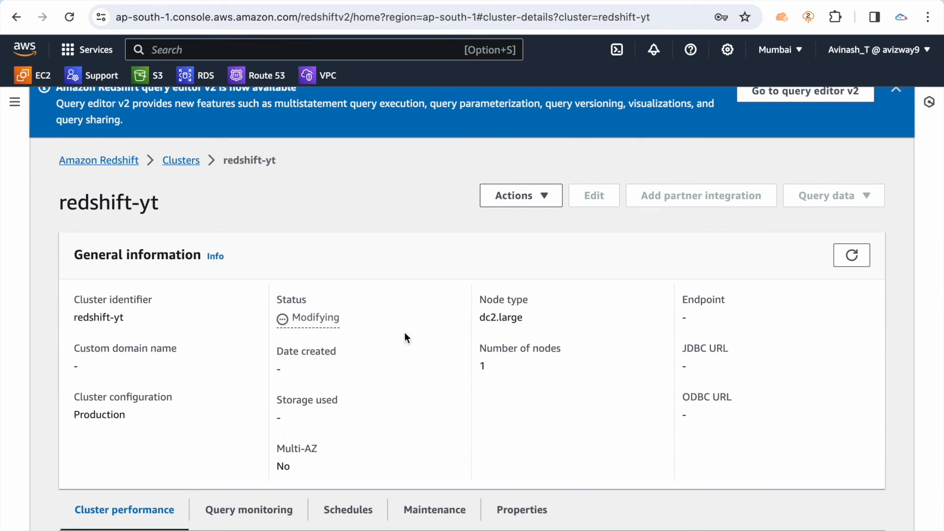
pyautogui.scroll(-5, 387, 331)
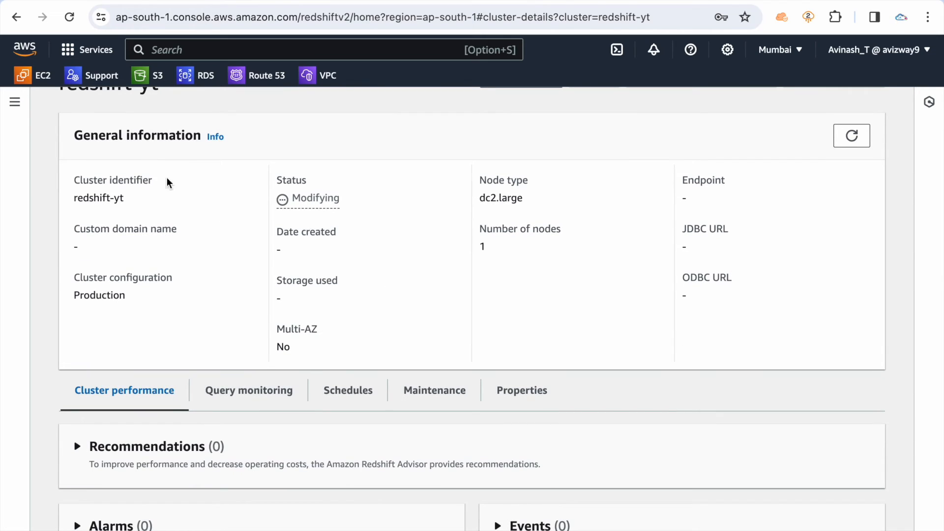
# Open the Amazon Redshift navigation and look at the Clusters entry and the Query editor v2 option
pyautogui.click(14, 102)
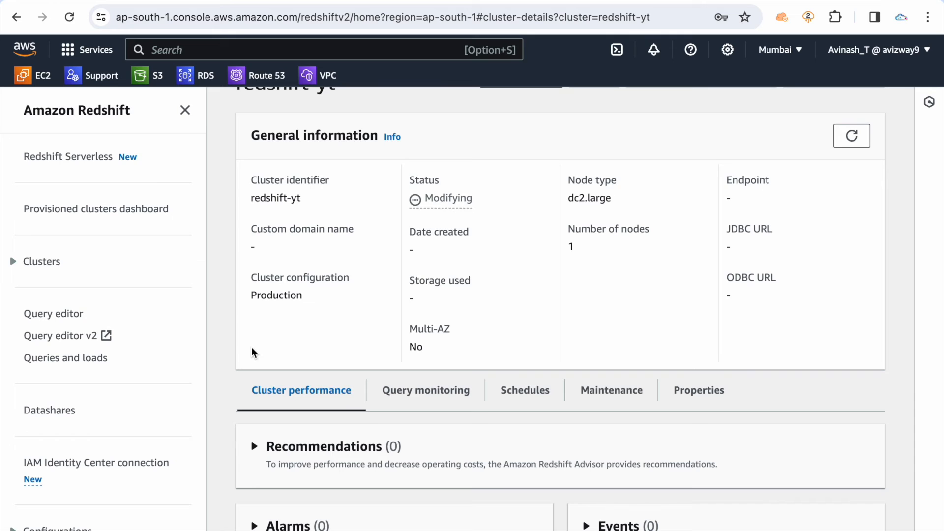
pyautogui.click(13, 262)
pyautogui.click(13, 262)
pyautogui.tripleClick(89, 330)
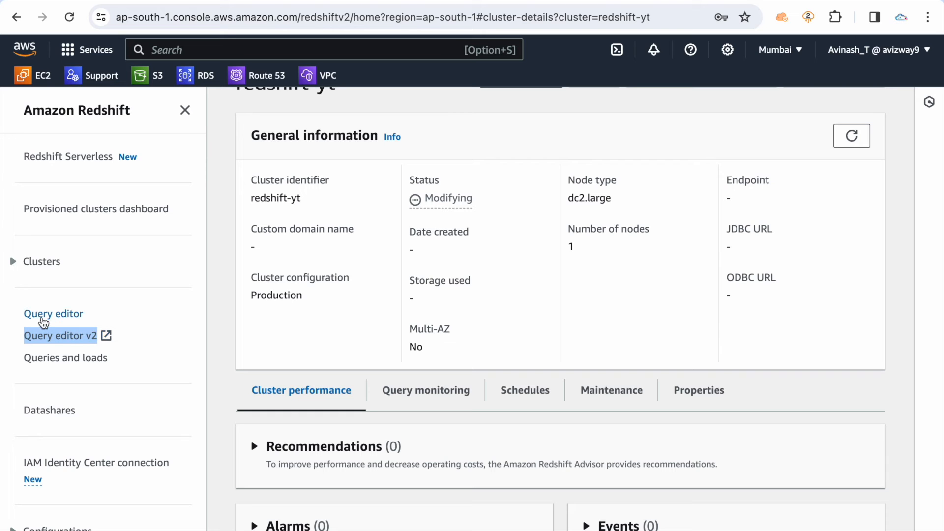
pyautogui.click(157, 333)
# Check the creation progress and current status of redshift-yt on its details page
pyautogui.scroll(5, 330, 242)
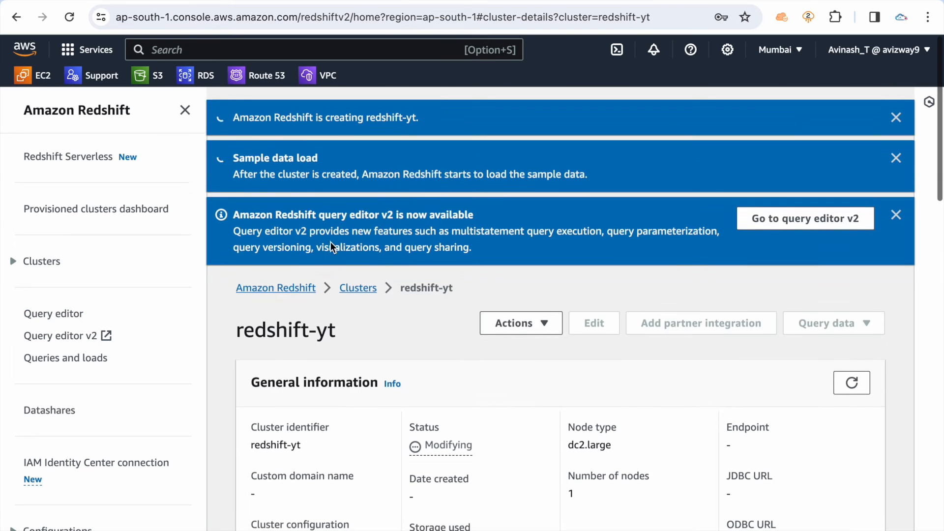
pyautogui.moveTo(514, 445); pyautogui.dragTo(425, 415)
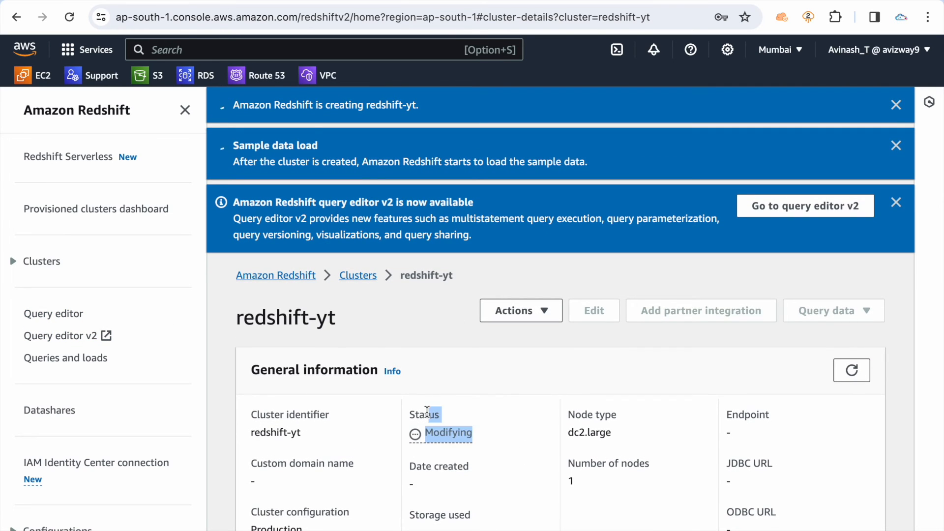
pyautogui.click(521, 460)
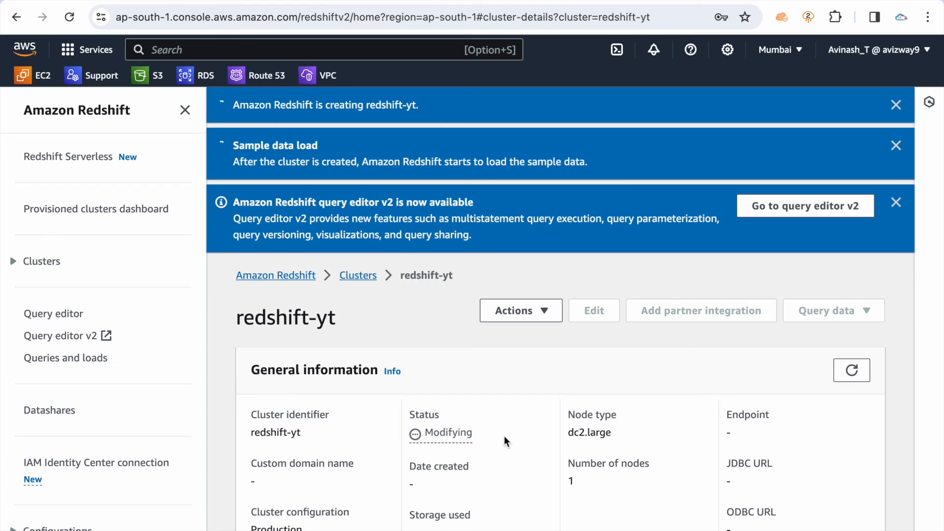
pyautogui.scroll(-3, 503, 436)
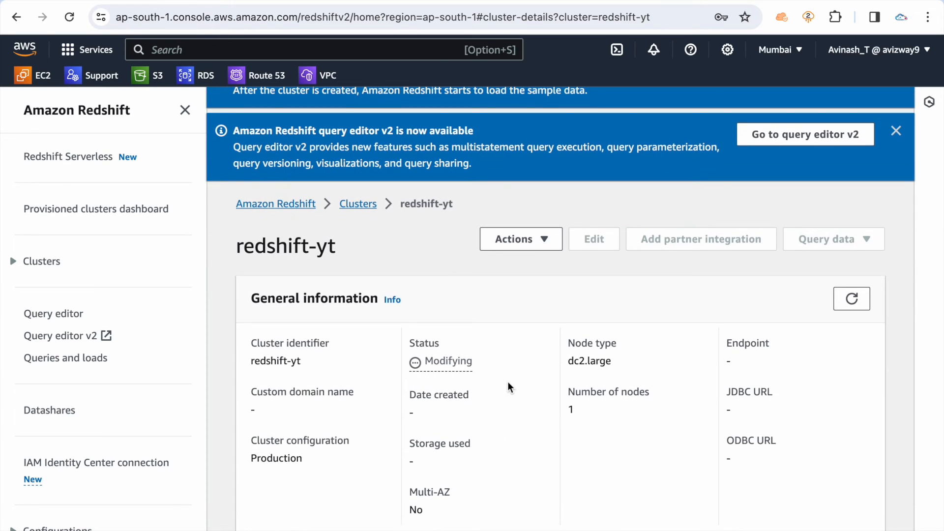
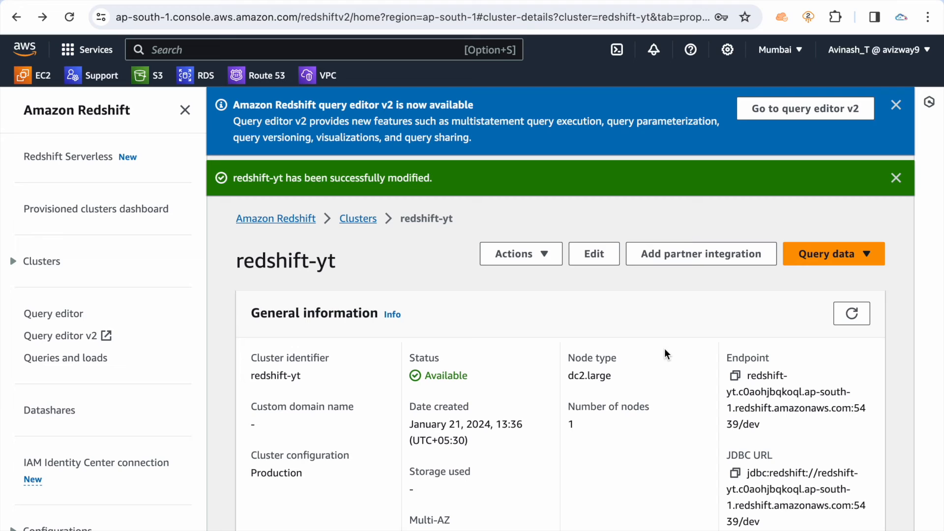
# Check the status of redshift-yt and review its database configurations and network and security settings
pyautogui.doubleClick(454, 376)
pyautogui.click(492, 374)
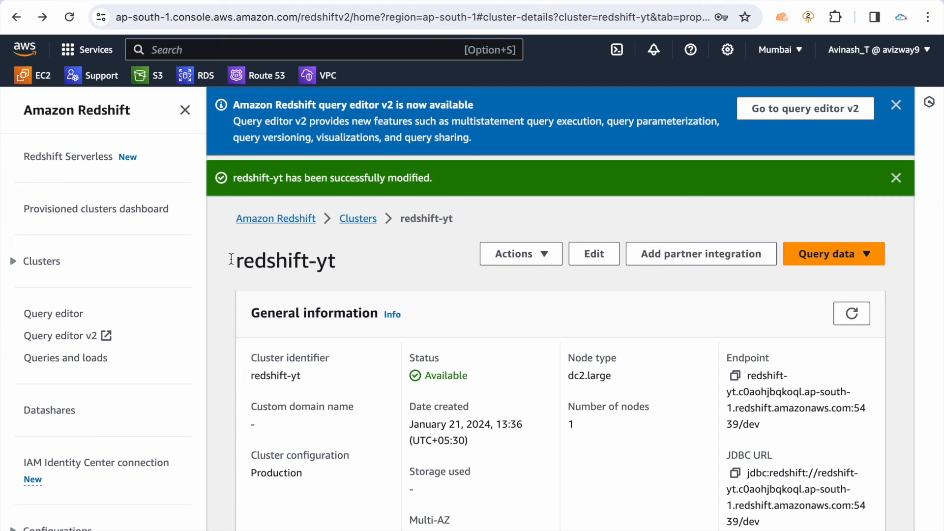
pyautogui.click(185, 110)
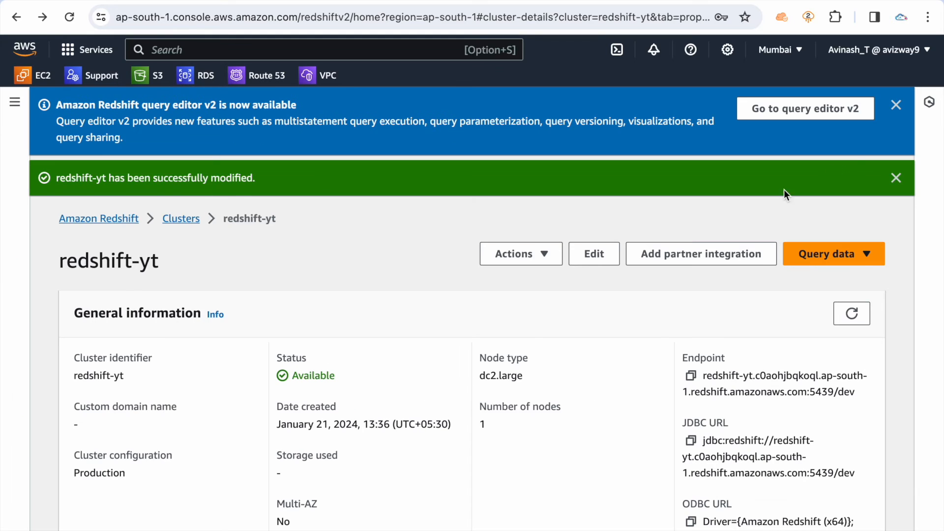
pyautogui.moveTo(72, 178); pyautogui.dragTo(305, 188)
pyautogui.click(400, 356)
pyautogui.scroll(-6, 400, 356)
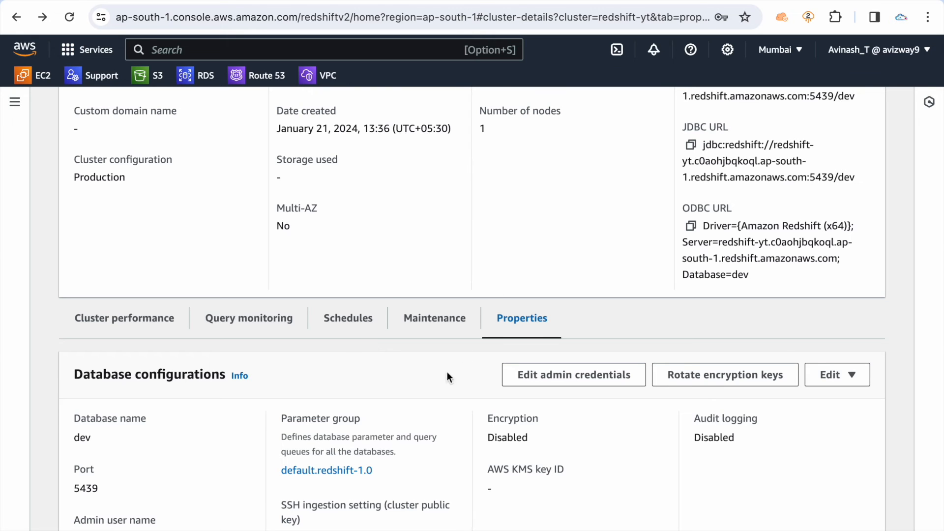
pyautogui.scroll(-1, 441, 411)
pyautogui.scroll(-10, 441, 412)
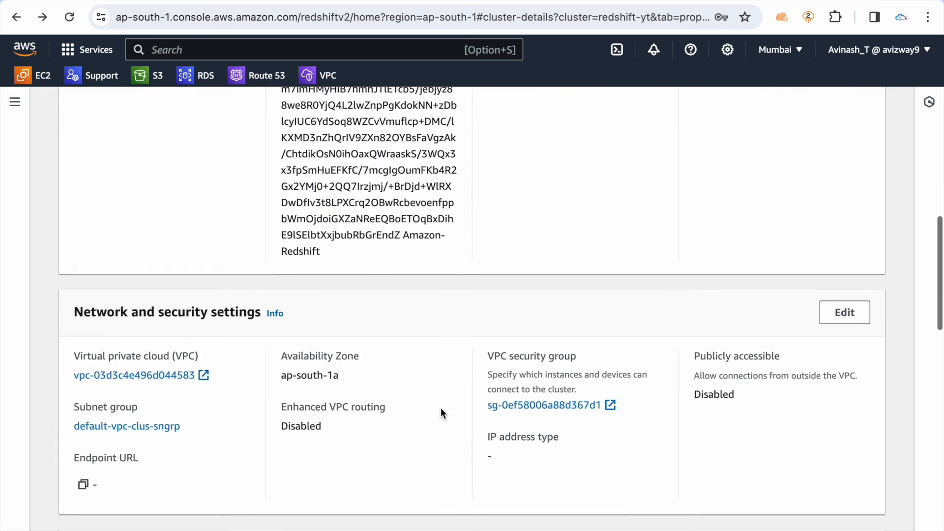
pyautogui.tripleClick(148, 206)
pyautogui.click(460, 358)
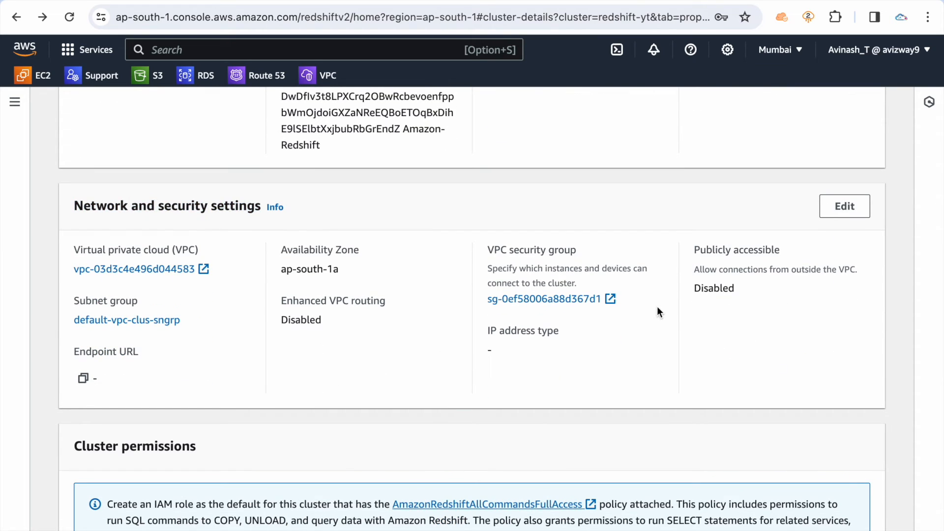
# Examine the editable network and security settings of redshift-yt, including the selectable VPC security groups, and leave without saving
pyautogui.click(844, 206)
pyautogui.scroll(-2, 418, 347)
pyautogui.scroll(-1, 417, 347)
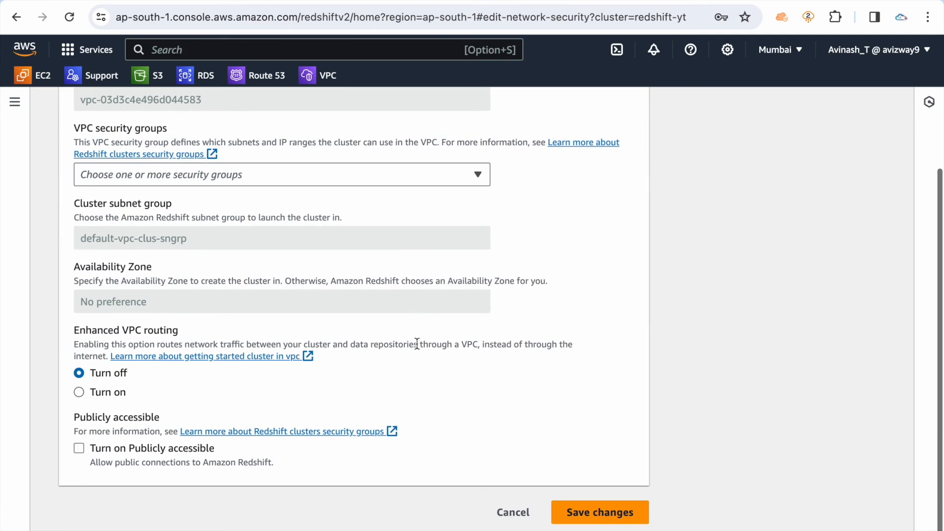
pyautogui.scroll(2, 415, 344)
pyautogui.click(430, 243)
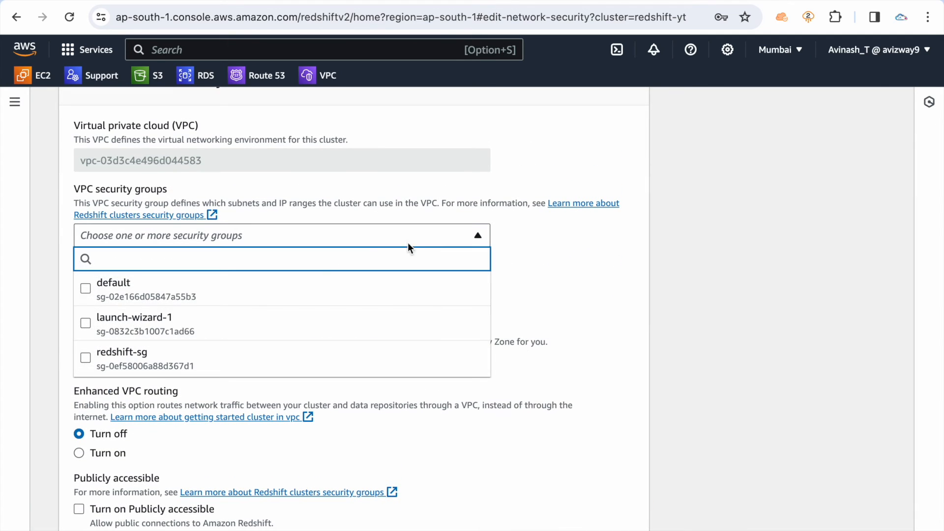
pyautogui.click(609, 333)
pyautogui.scroll(-2, 609, 334)
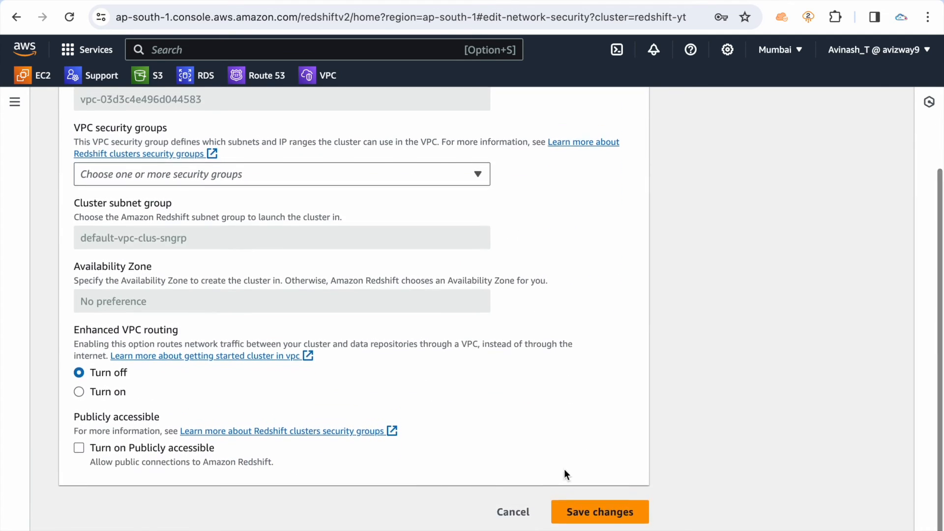
pyautogui.click(514, 506)
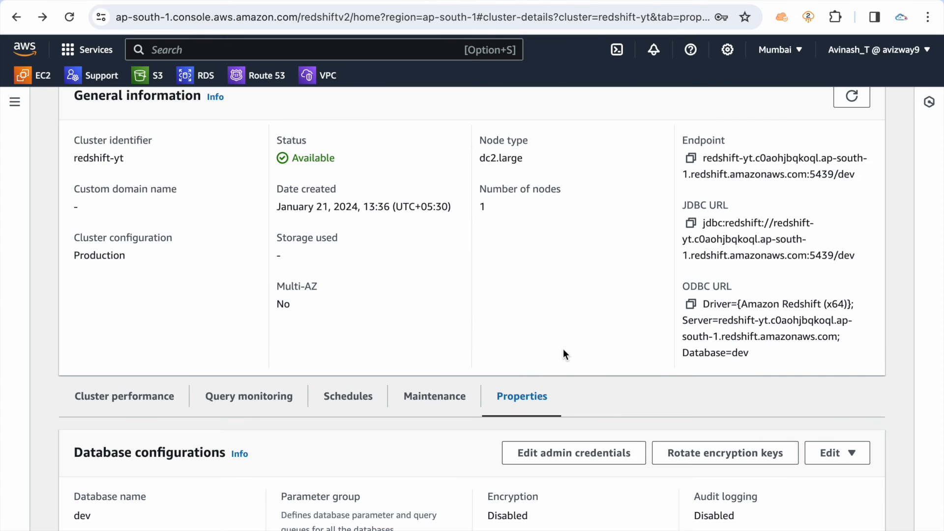
# Return to the overview of redshift-yt and open Query editor v2
pyautogui.scroll(1, 519, 291)
pyautogui.click(153, 406)
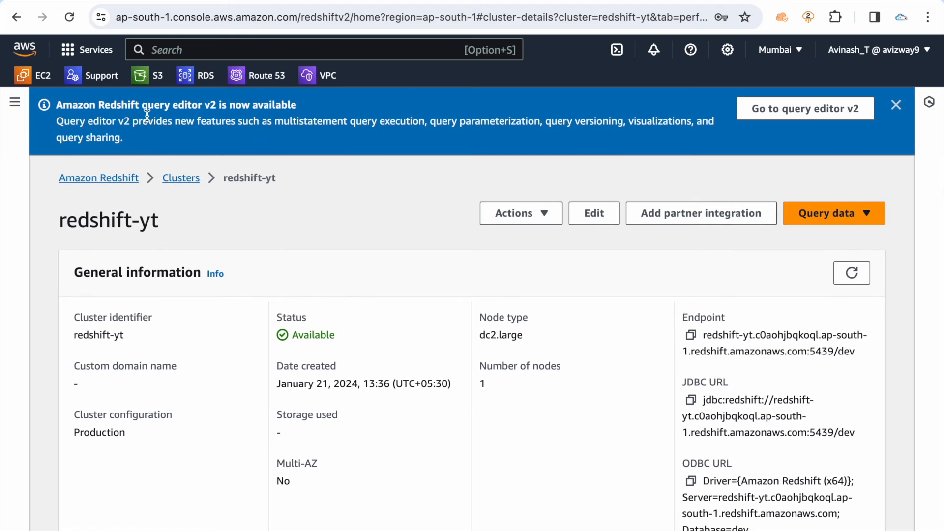
pyautogui.tripleClick(147, 116)
pyautogui.click(352, 137)
pyautogui.click(14, 101)
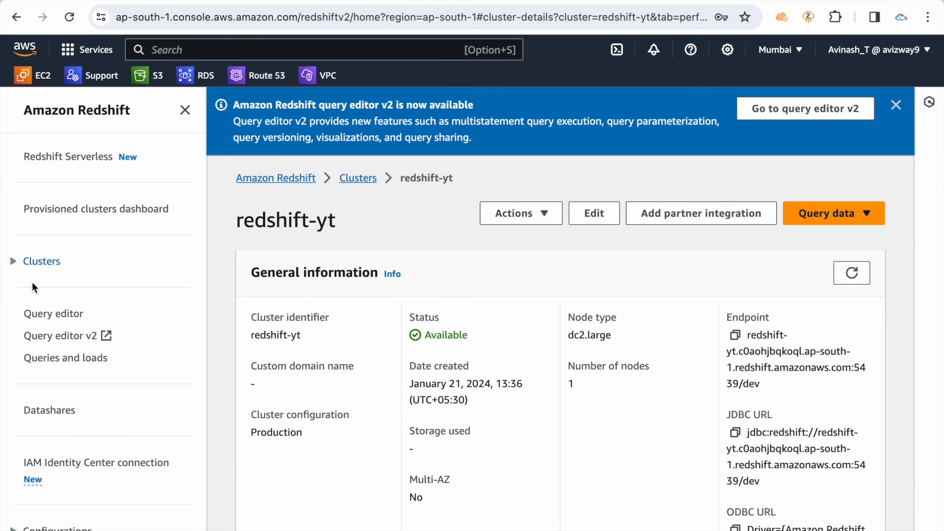
pyautogui.click(51, 338)
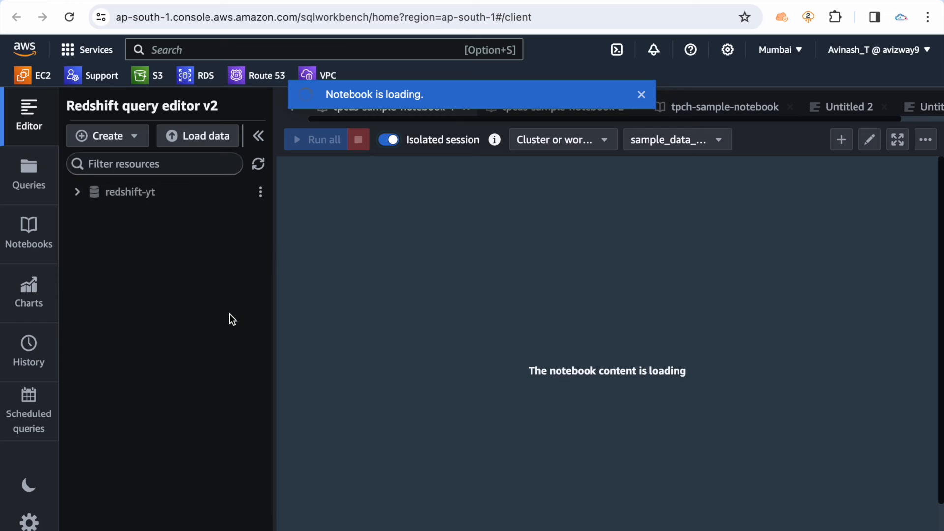
# Start a connection to redshift-yt, compare the temporary credential options, and choose Database user name and password
pyautogui.click(122, 195)
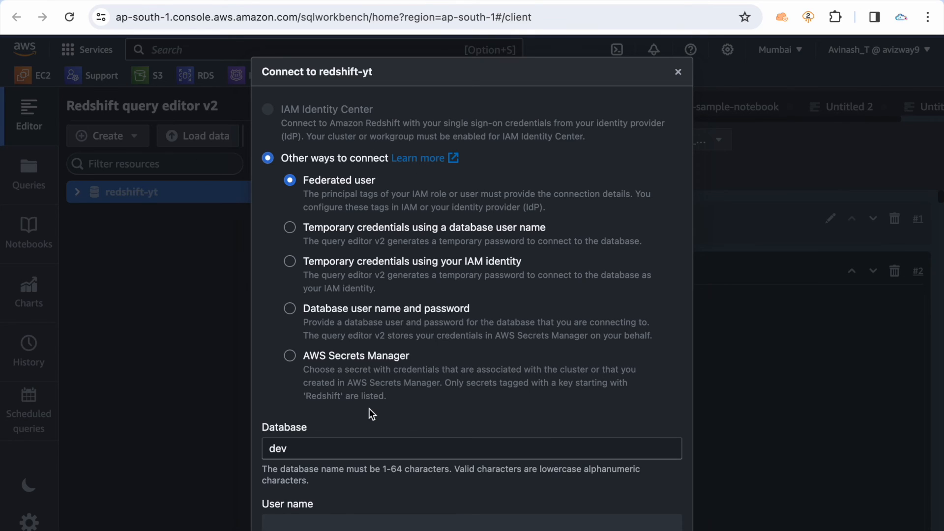
pyautogui.click(363, 231)
pyautogui.scroll(-3, 408, 329)
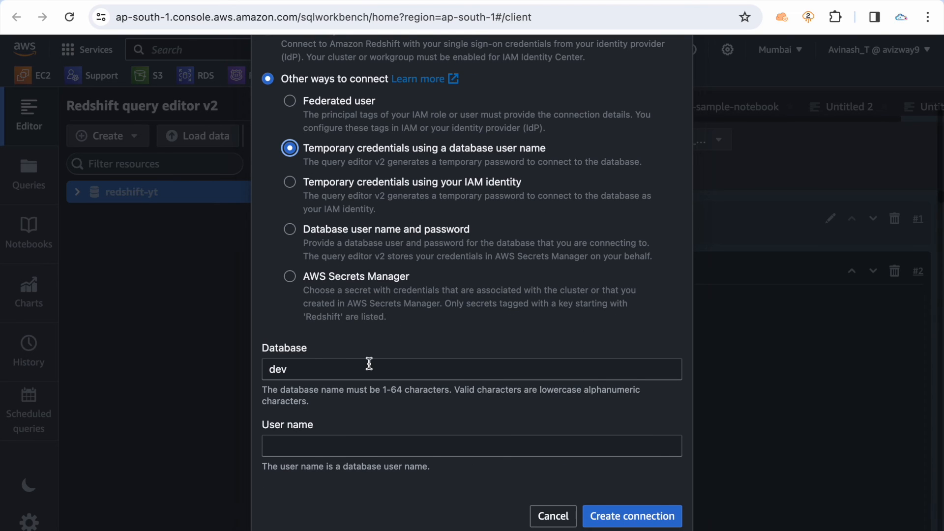
pyautogui.click(349, 196)
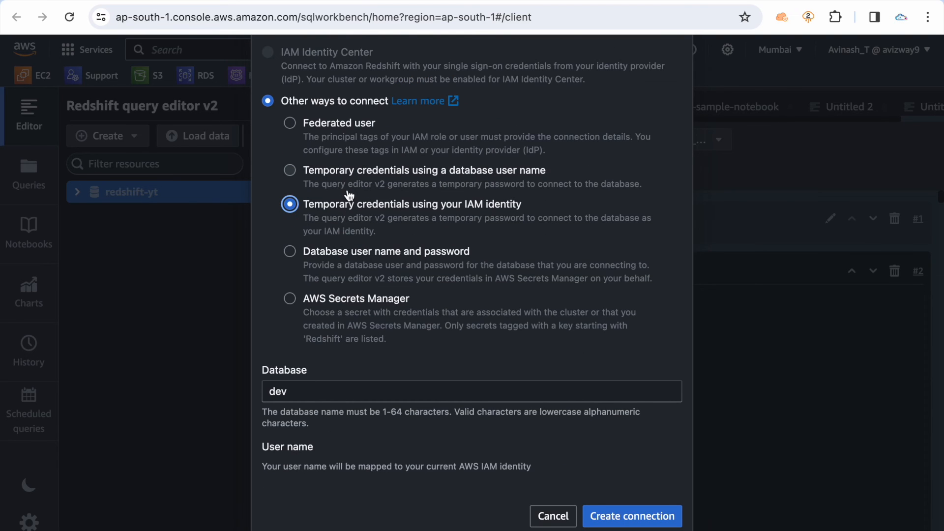
pyautogui.click(347, 260)
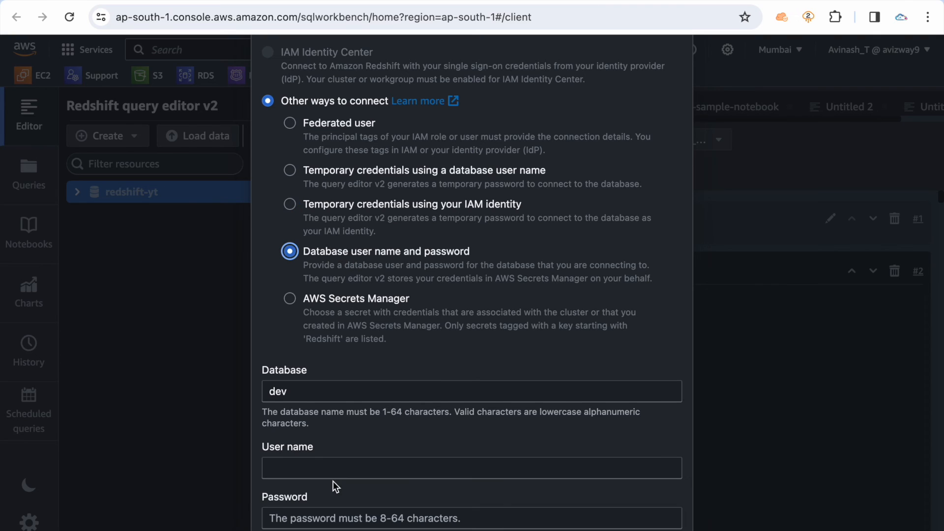
pyautogui.scroll(-2, 332, 482)
pyautogui.click(331, 379)
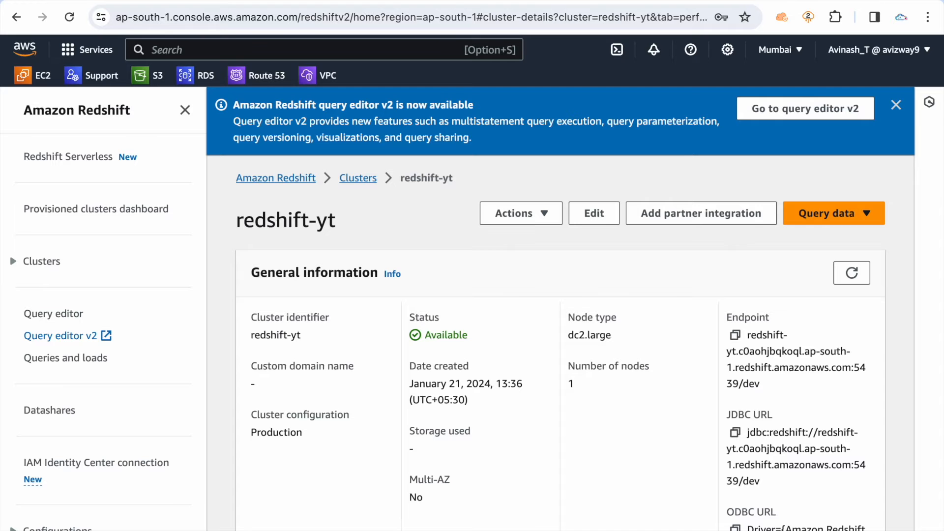
# Look up the admin user name in the database configurations of redshift-yt and return to the query editor's connection form
pyautogui.scroll(-10, 405, 238)
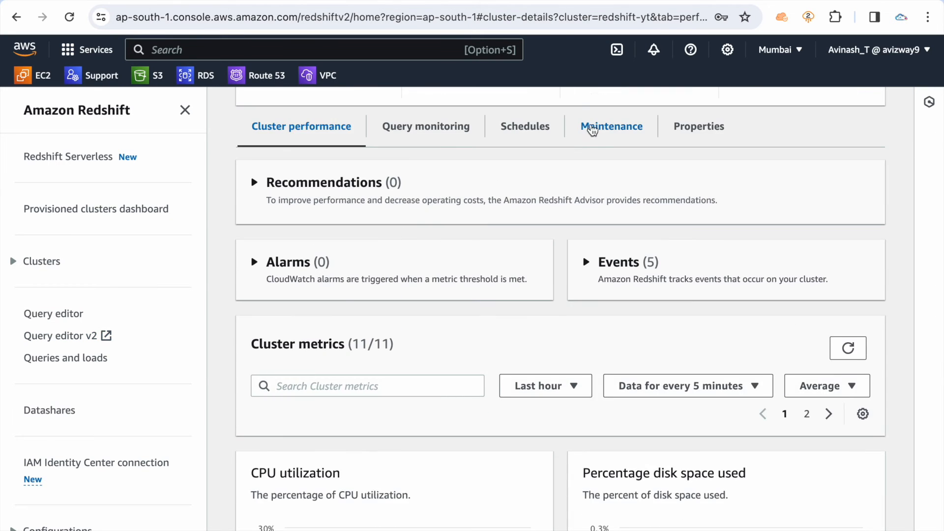
pyautogui.click(595, 129)
pyautogui.scroll(-5, 435, 310)
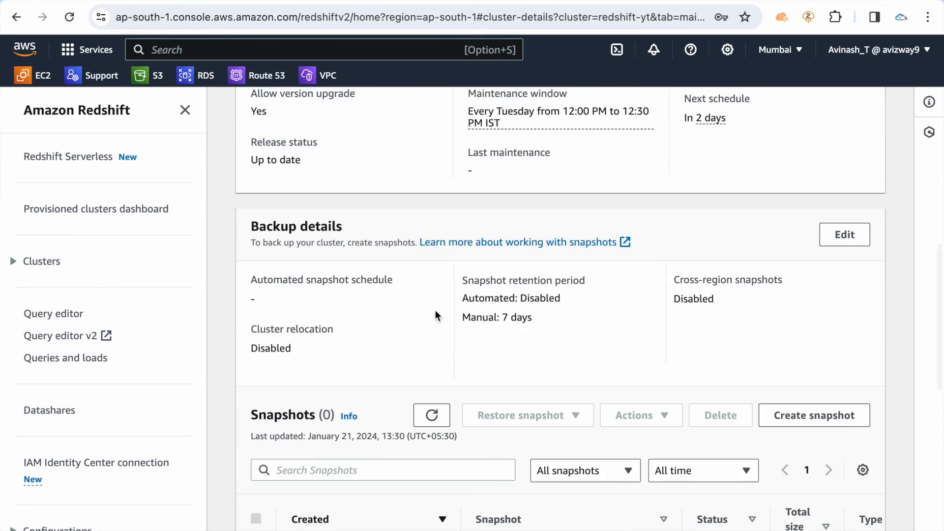
pyautogui.scroll(6, 435, 310)
pyautogui.click(698, 168)
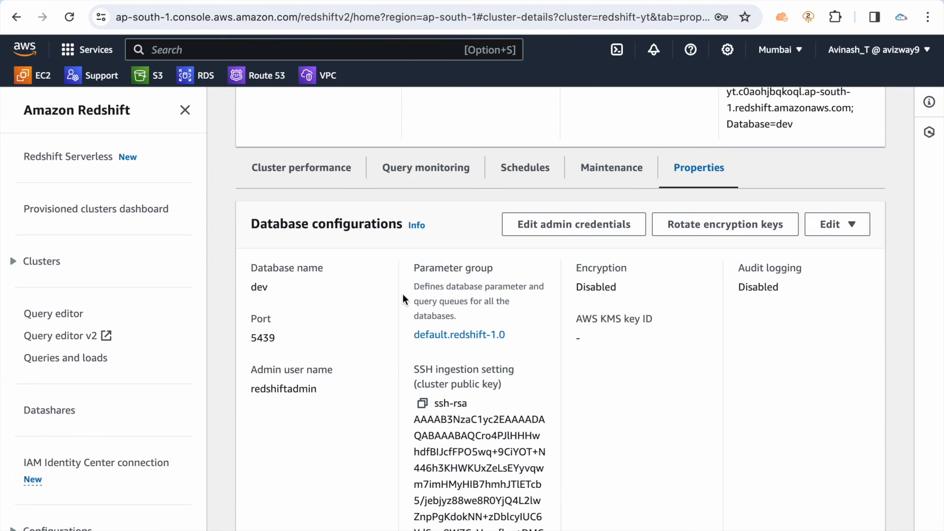
pyautogui.scroll(-2, 404, 293)
pyautogui.doubleClick(278, 291)
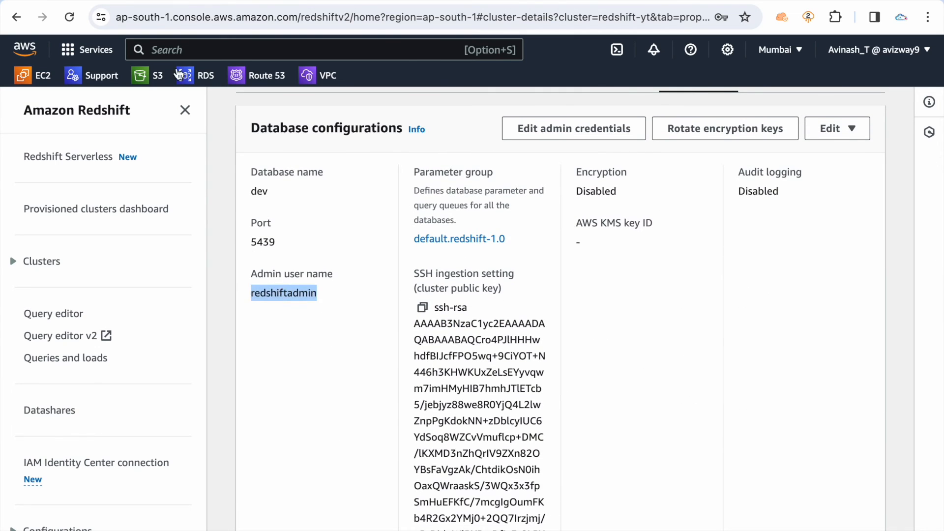
pyautogui.click(184, 107)
pyautogui.click(241, 1)
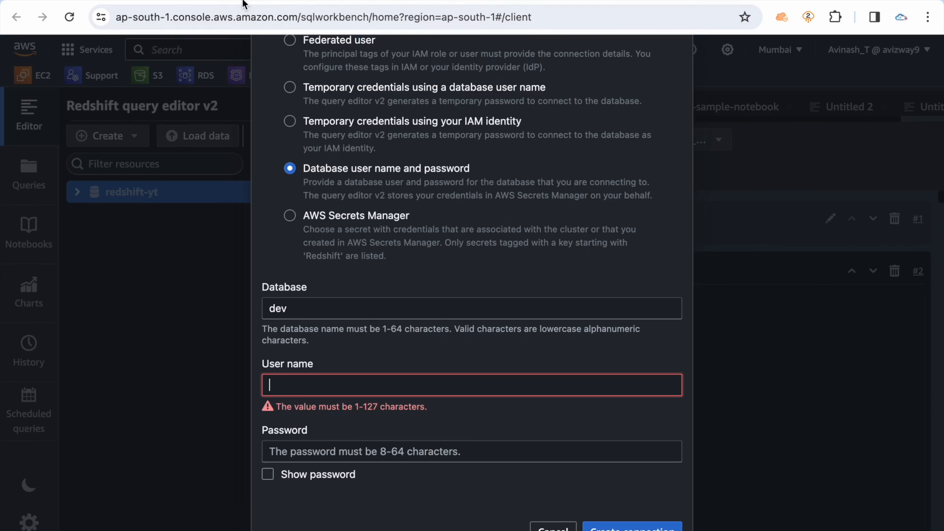
# Check which secrets the AWS Secrets Manager connection option offers for redshift-yt
pyautogui.scroll(-1, 347, 432)
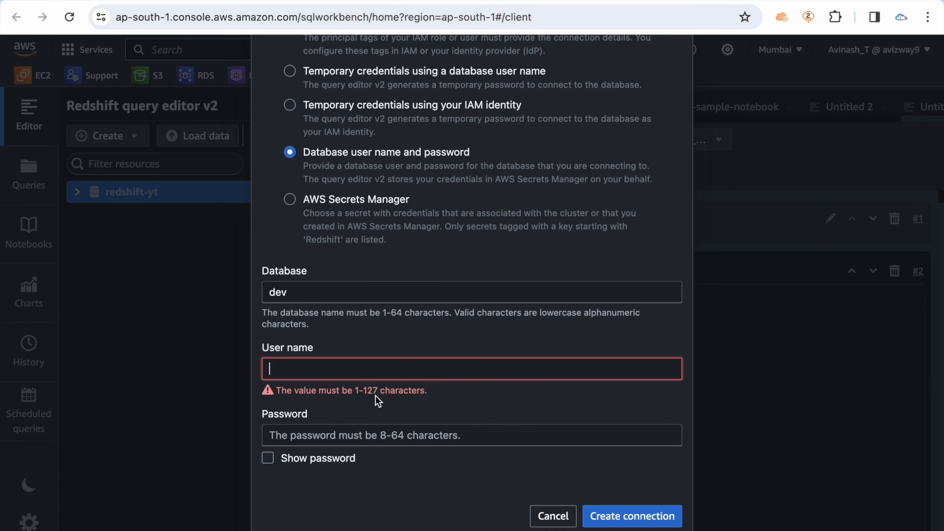
pyautogui.click(353, 200)
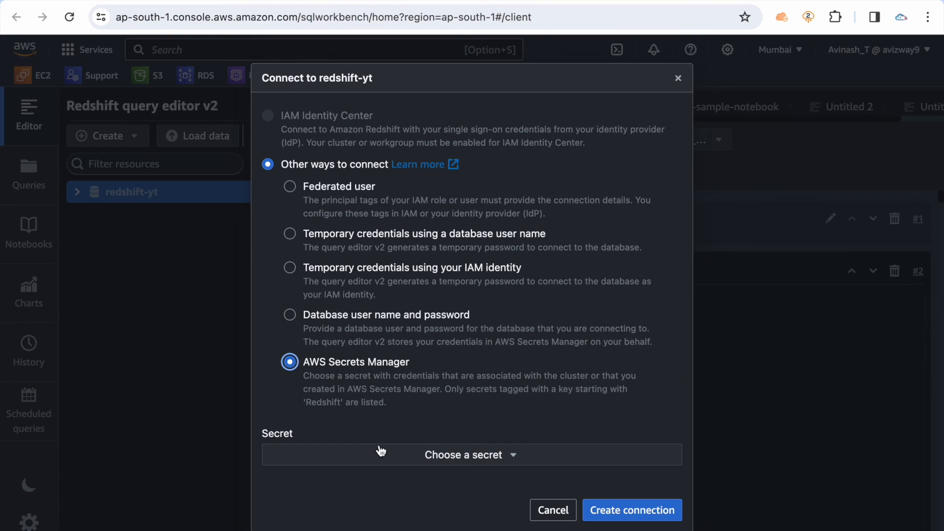
pyautogui.click(401, 460)
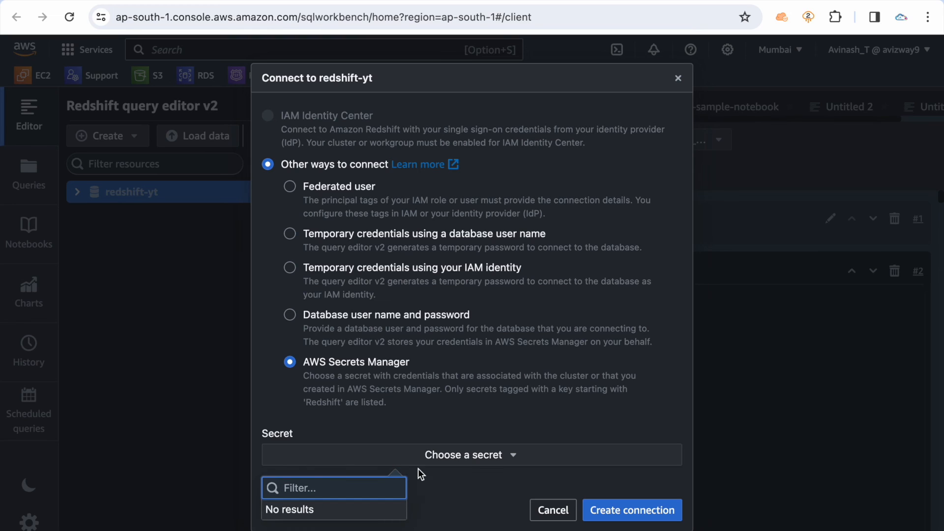
# Set the connection to use Database user name and password, with redshiftadmin as the user name for the dev database
pyautogui.click(344, 326)
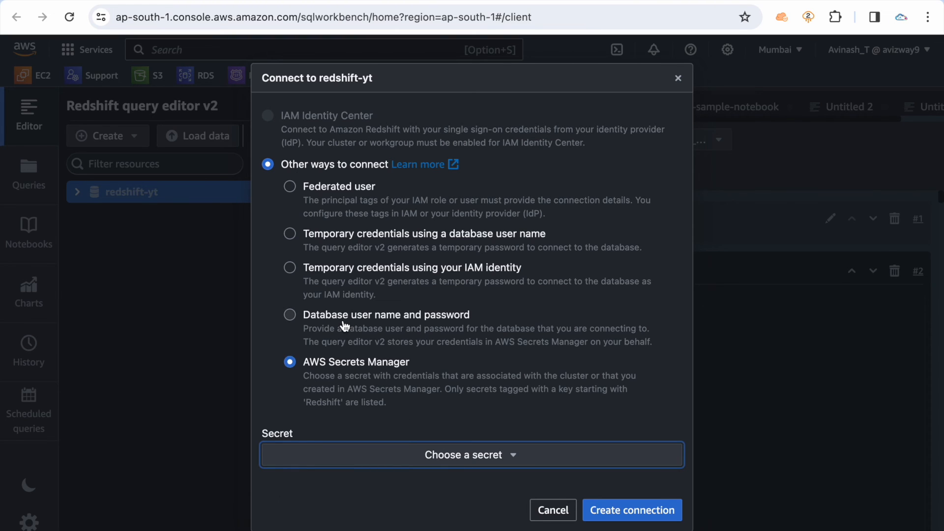
pyautogui.scroll(-3, 344, 326)
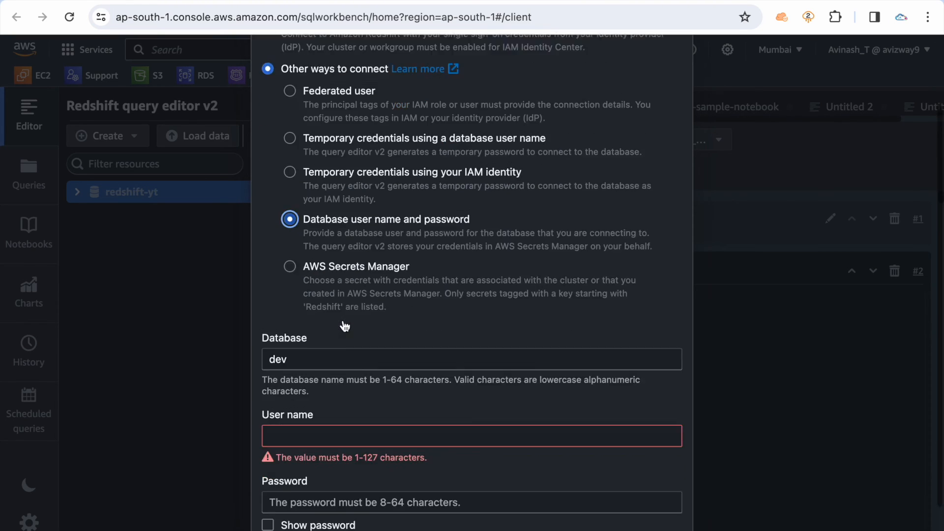
pyautogui.click(327, 322)
pyautogui.click(326, 382)
pyautogui.write('redshi')
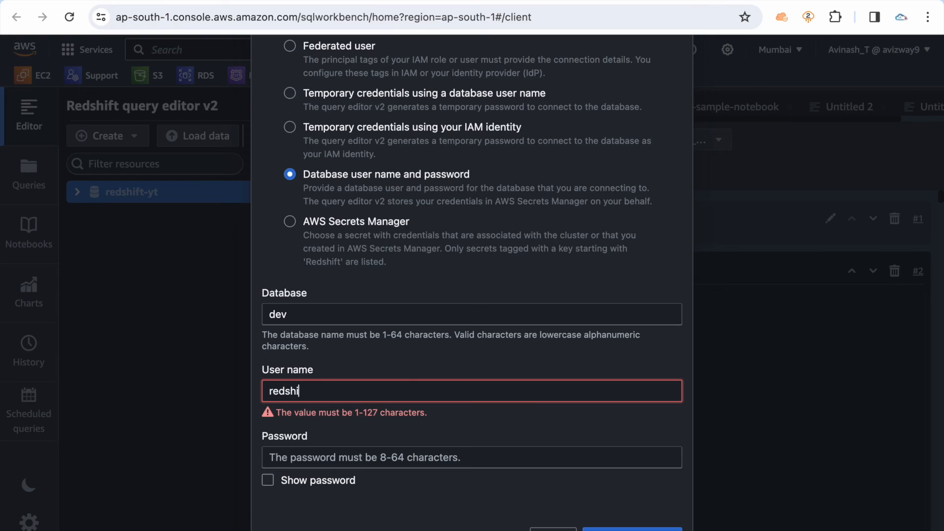
pyautogui.write('ftadmi')
pyautogui.click(430, 424)
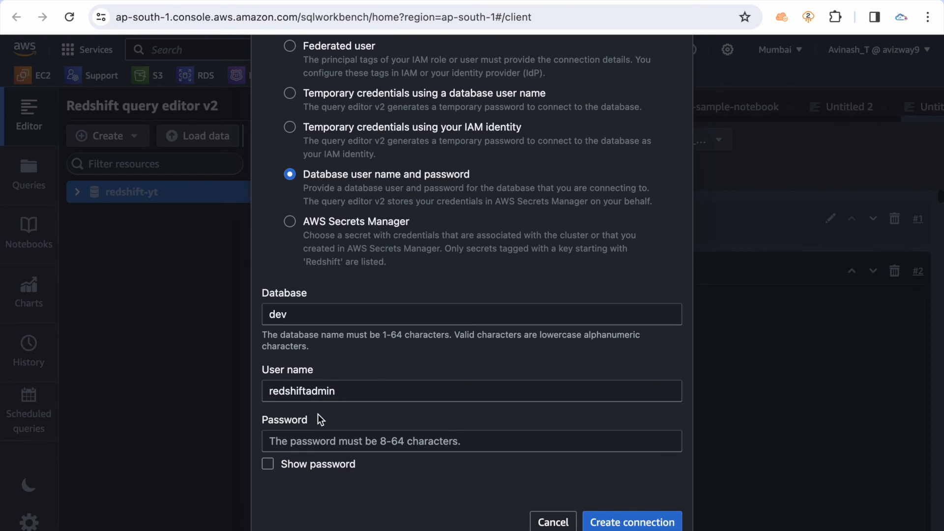
# Enter the database password and create the connection to redshift-yt
pyautogui.click(345, 440)
pyautogui.write('•••')
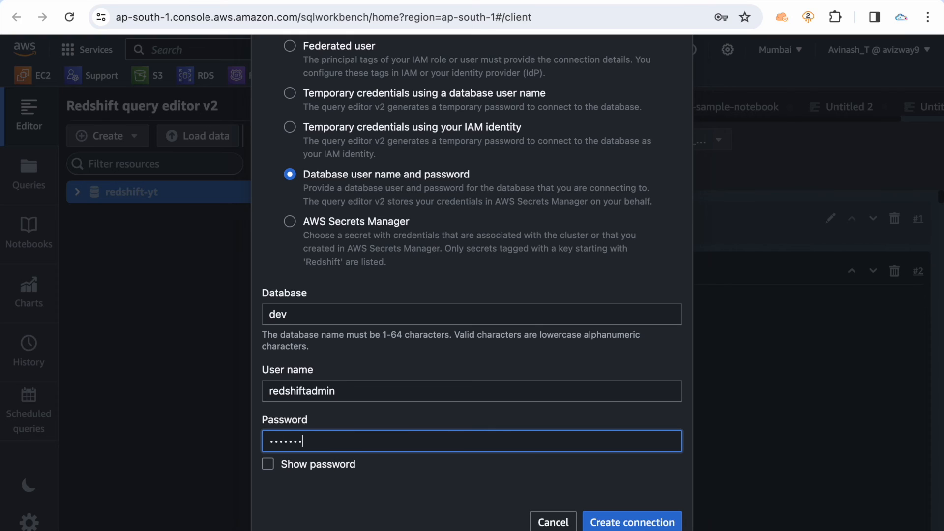
pyautogui.click(442, 506)
pyautogui.click(623, 524)
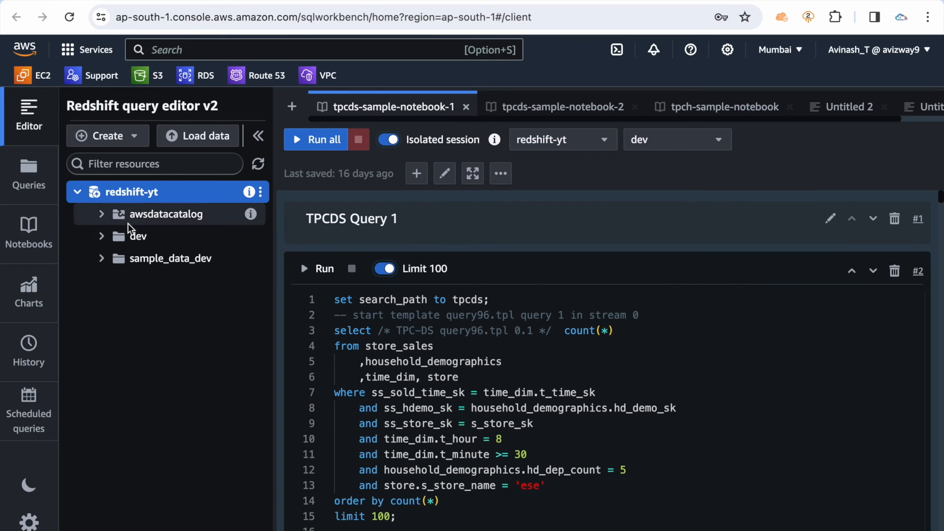
# Browse the dev database and its public schema under redshift-yt, and collapse dev again
pyautogui.click(130, 239)
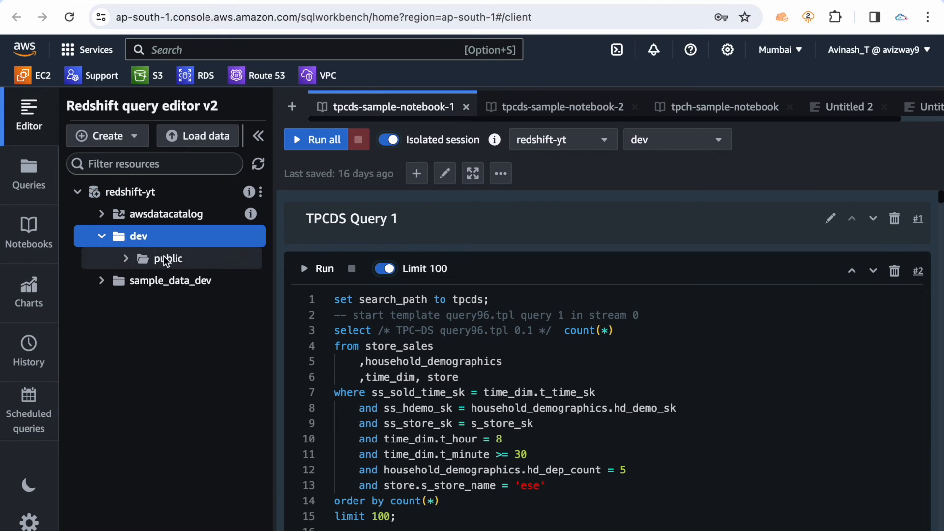
pyautogui.click(148, 260)
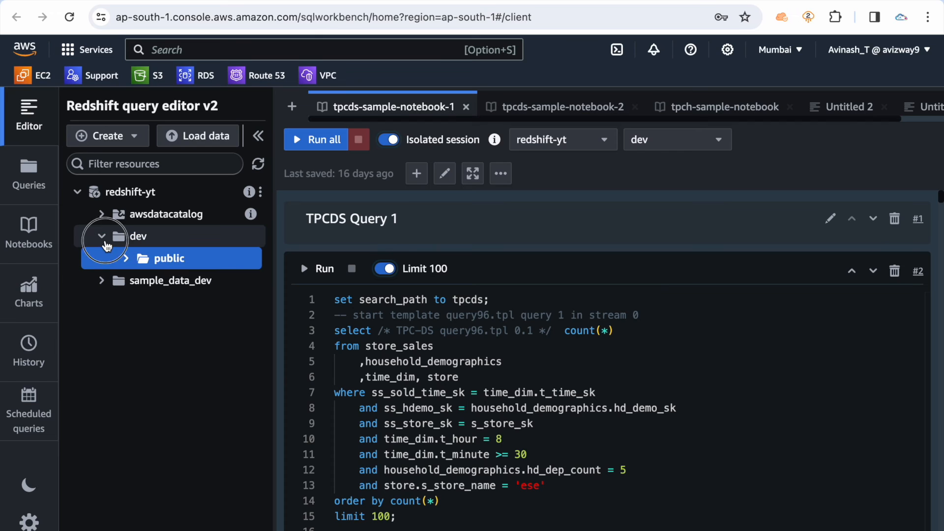
pyautogui.click(103, 237)
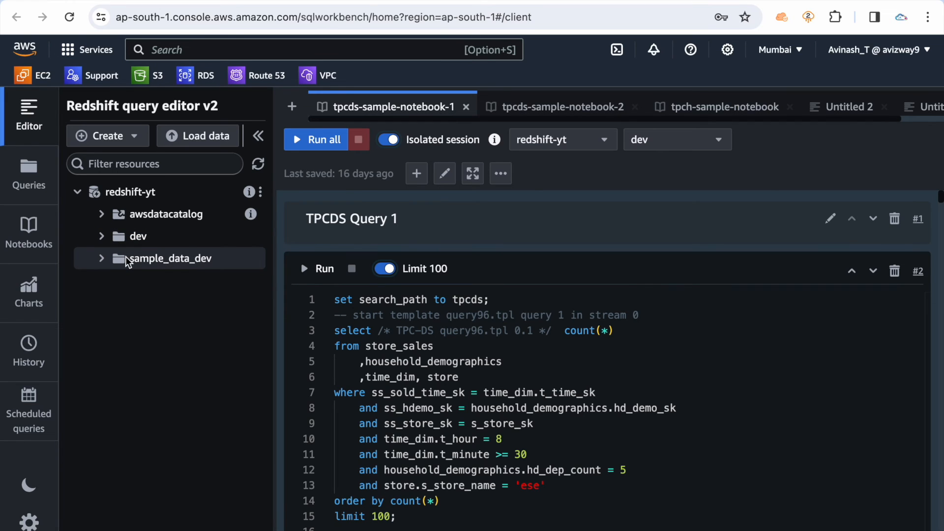
# Review the redshift-yt cluster's general information on its details page, and return to the query editor
pyautogui.click(104, 1)
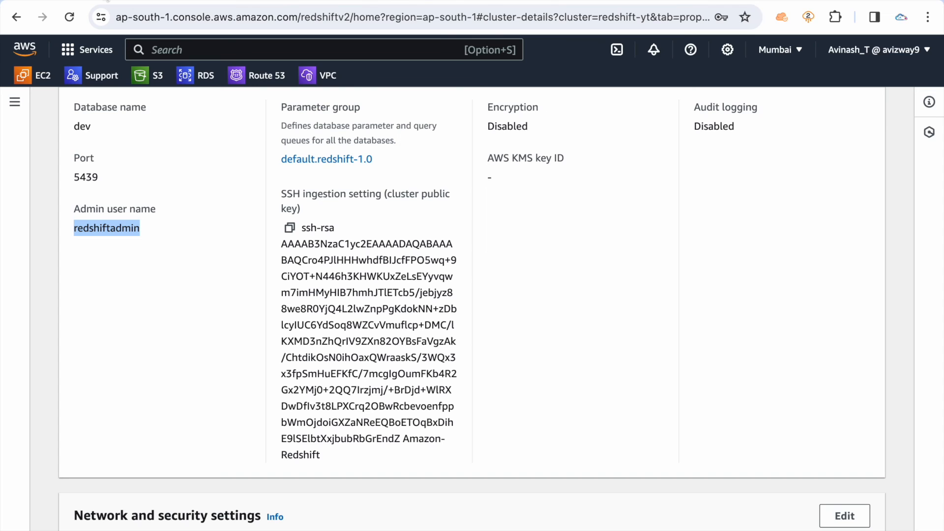
pyautogui.click(241, 236)
pyautogui.scroll(7, 241, 236)
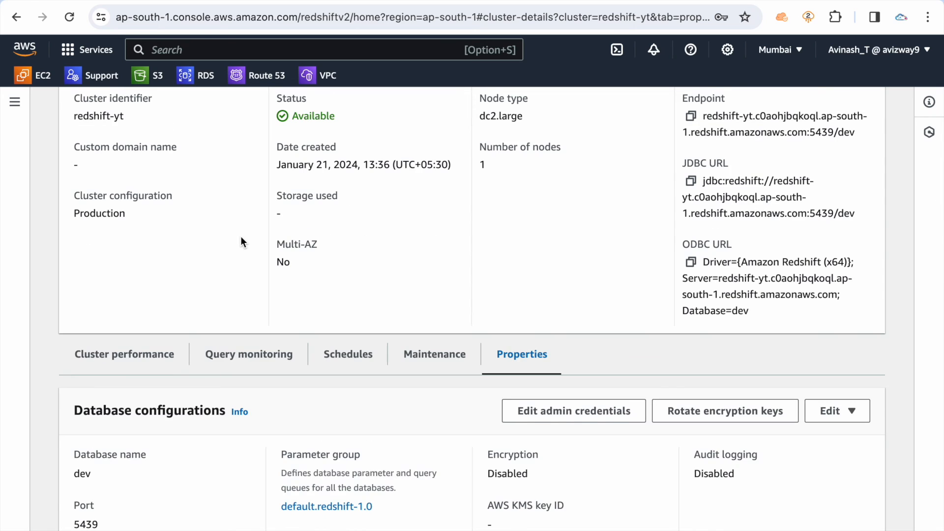
pyautogui.scroll(2, 240, 236)
pyautogui.click(224, 0)
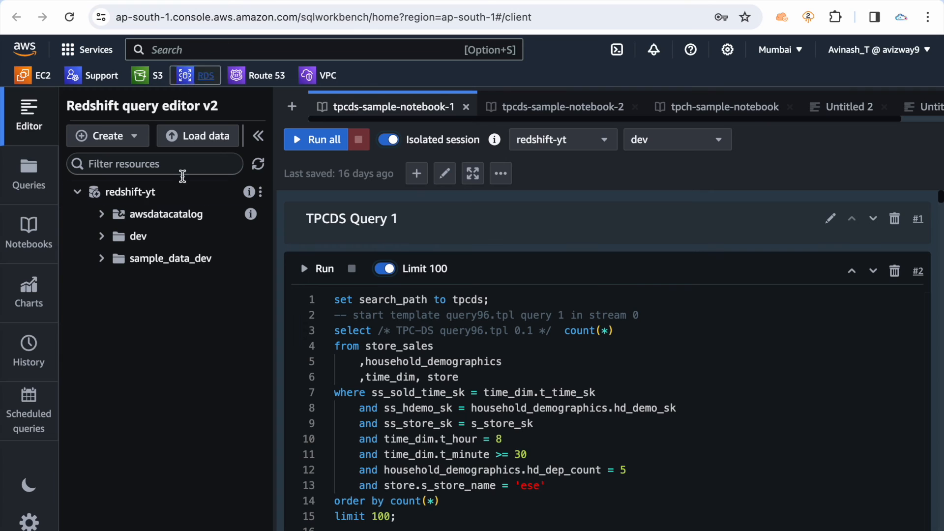
# Open the tickit sample notebooks under sample_data_dev, agreeing to create the sample database
pyautogui.click(102, 259)
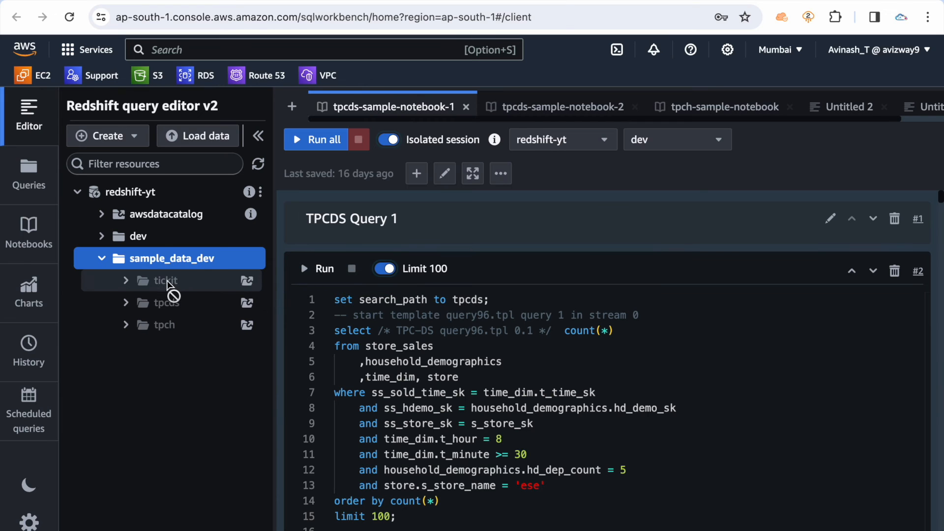
pyautogui.click(248, 286)
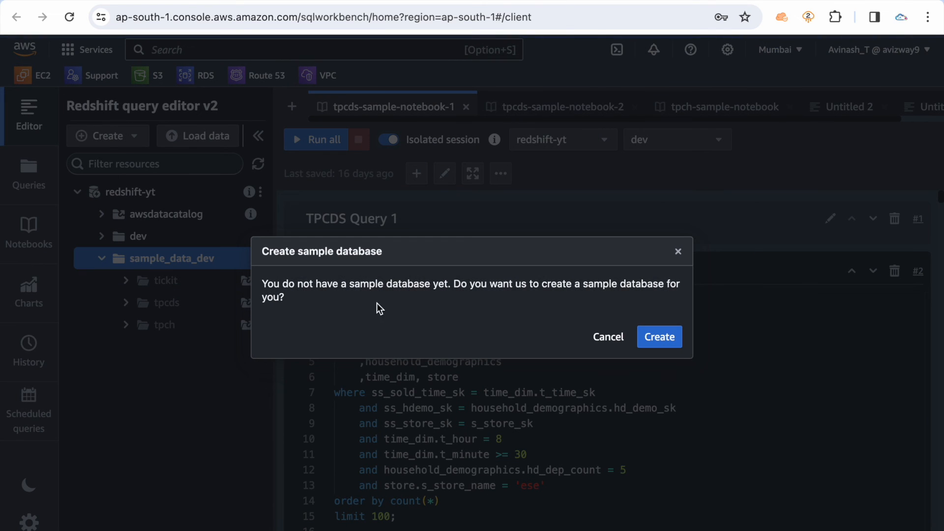
pyautogui.doubleClick(356, 284)
pyautogui.tripleClick(357, 284)
pyautogui.click(413, 312)
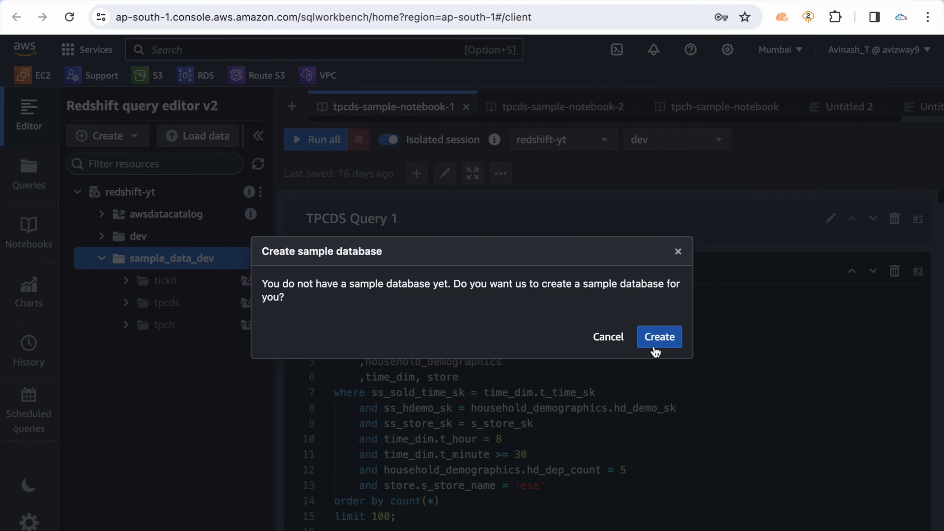
pyautogui.click(655, 339)
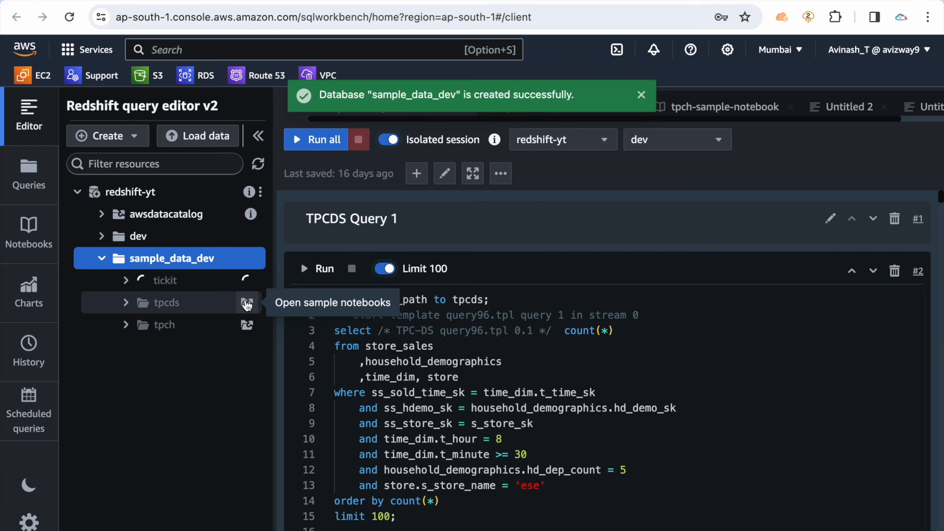
# Open the sample notebooks of the tpcds and tpch schemas to load their sample data too
pyautogui.click(247, 303)
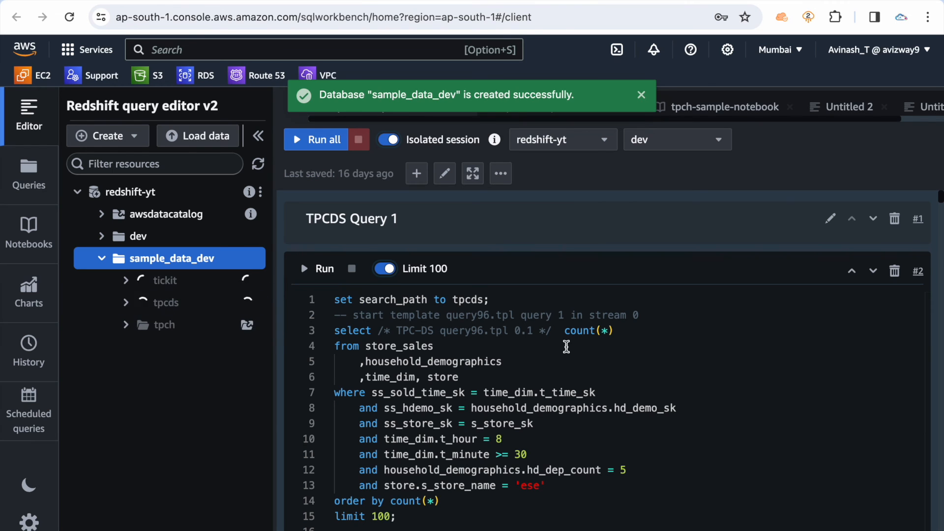
pyautogui.click(246, 326)
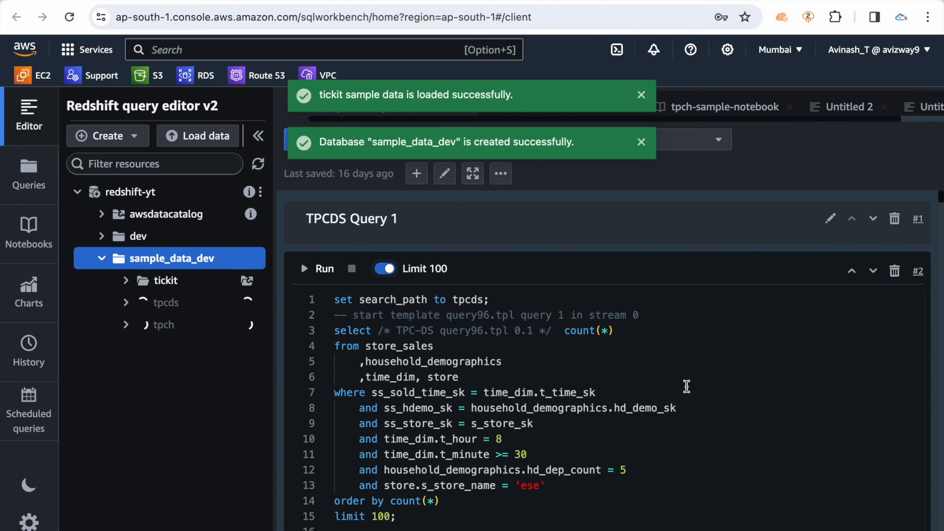
pyautogui.scroll(-5, 658, 473)
pyautogui.scroll(10, 658, 473)
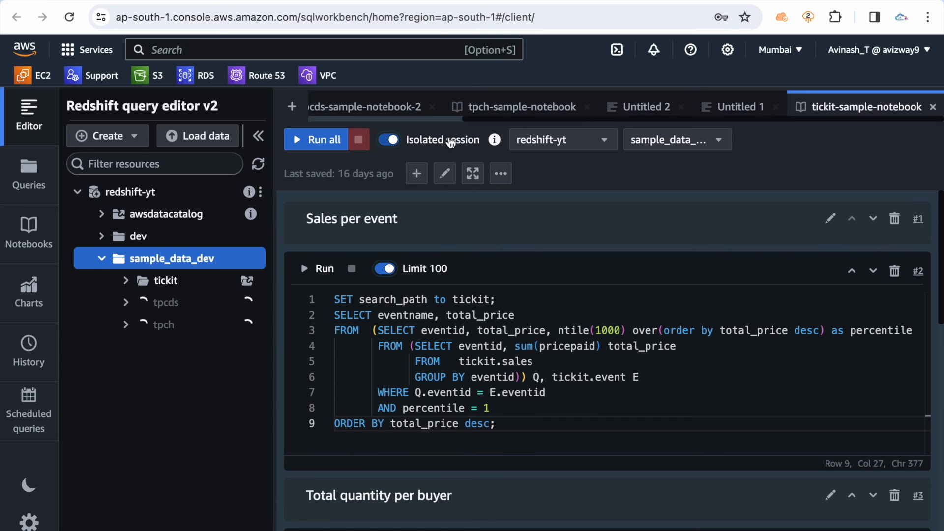
# Check which clusters and databases the tickit-sample-notebook can be run against, keeping redshift-yt and sample_data_dev
pyautogui.click(632, 141)
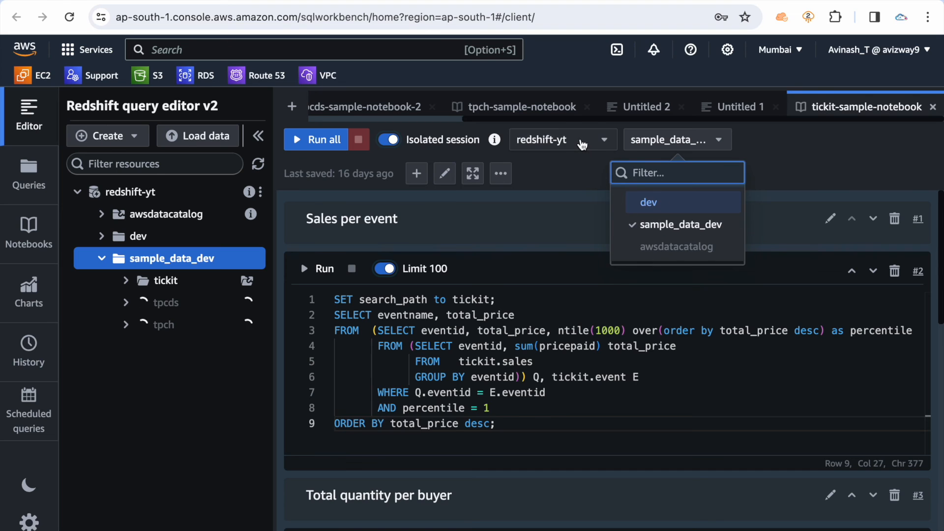
pyautogui.click(590, 143)
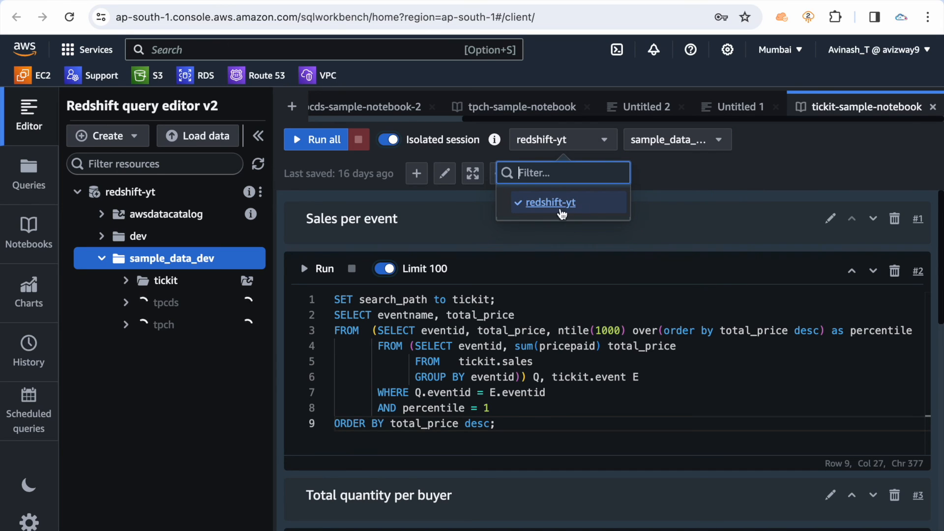
pyautogui.click(719, 139)
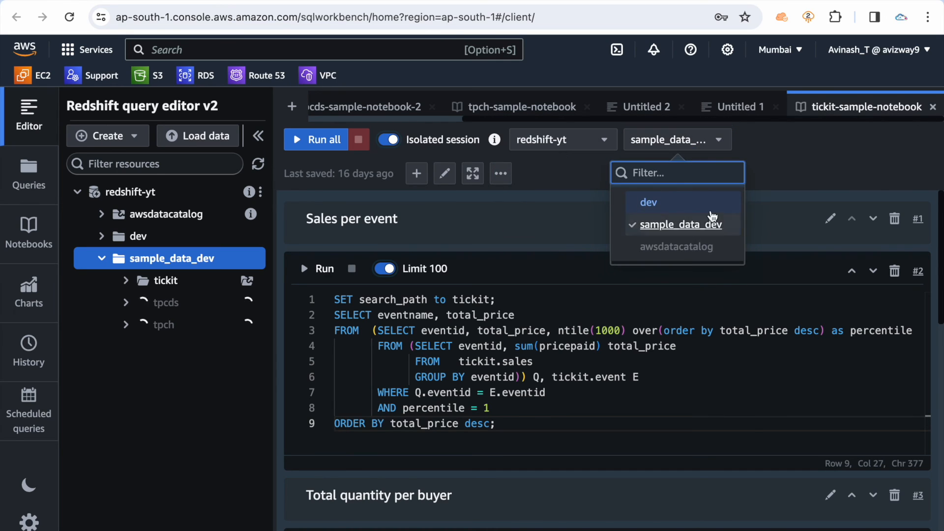
pyautogui.press('Escape')
# Close all other open notebooks and untitled queries so that only tickit-sample-notebook stays open
pyautogui.click(670, 111)
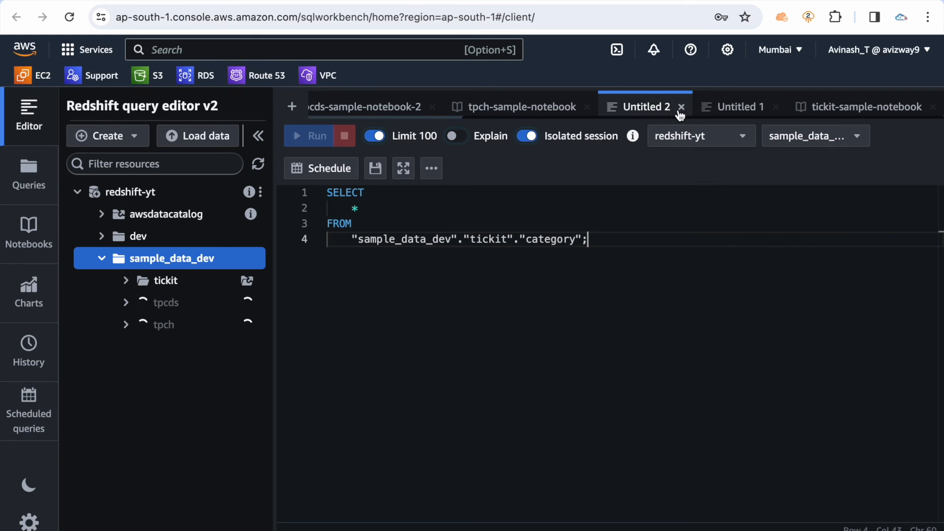
pyautogui.click(682, 109)
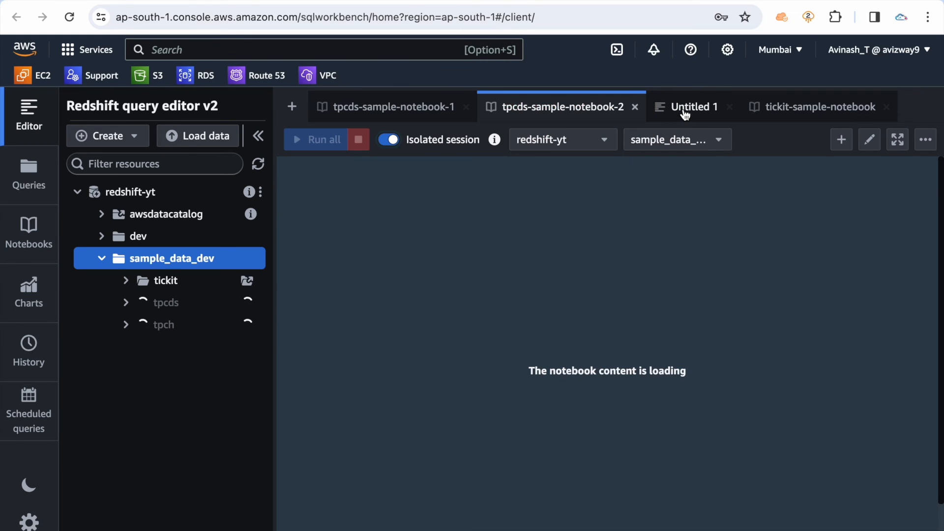
pyautogui.click(634, 107)
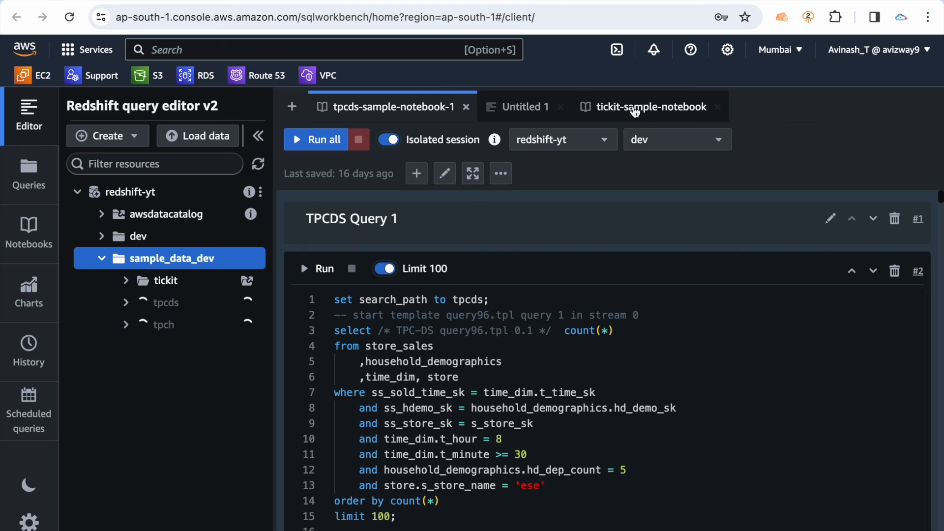
pyautogui.click(466, 107)
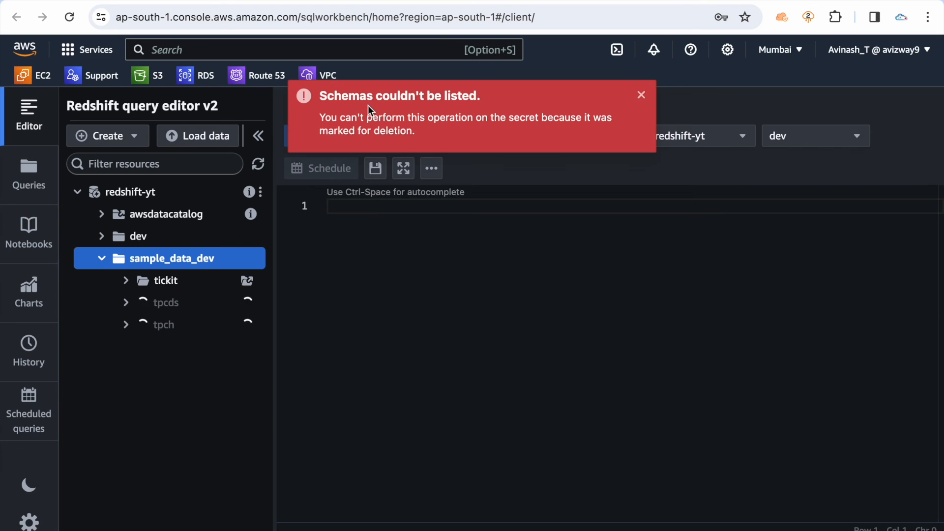
pyautogui.click(641, 95)
pyautogui.click(391, 107)
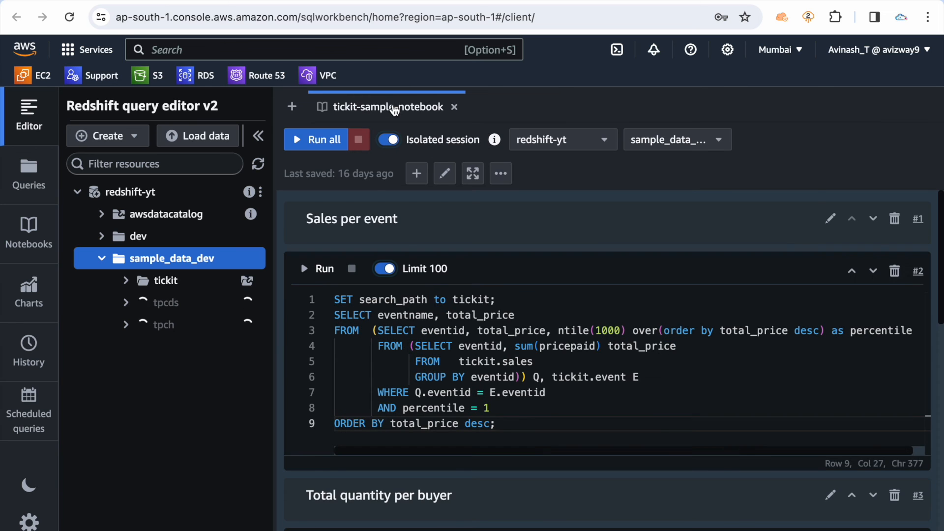
# Run the Sales per event query in tickit-sample-notebook and inspect its run status details and result summary
pyautogui.click(560, 307)
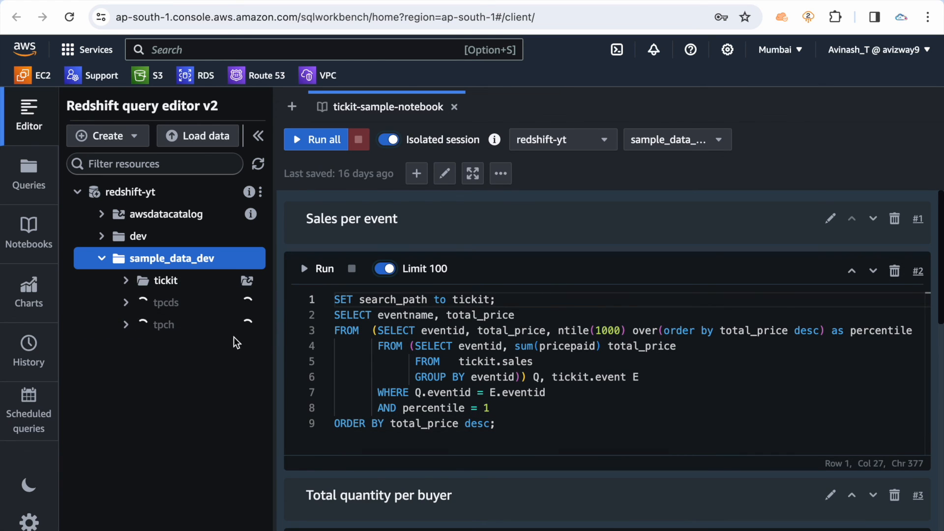
pyautogui.click(316, 272)
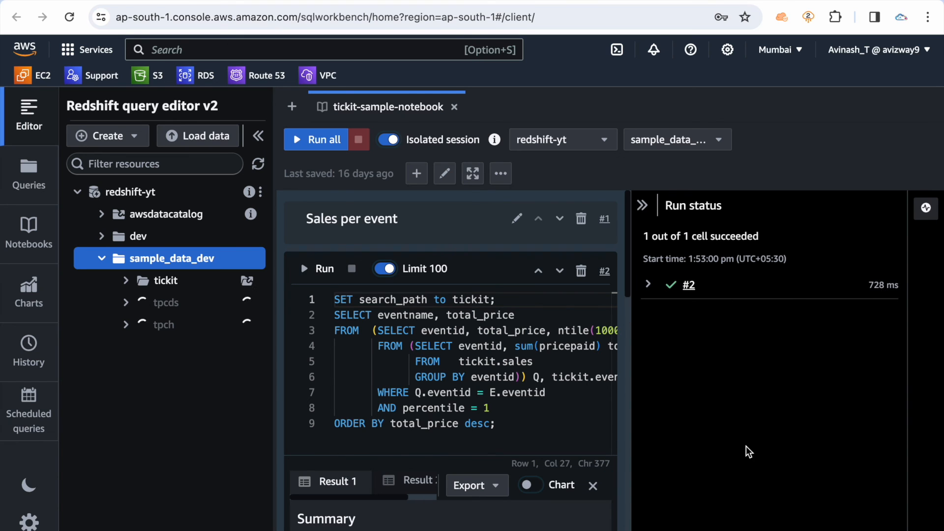
pyautogui.click(648, 284)
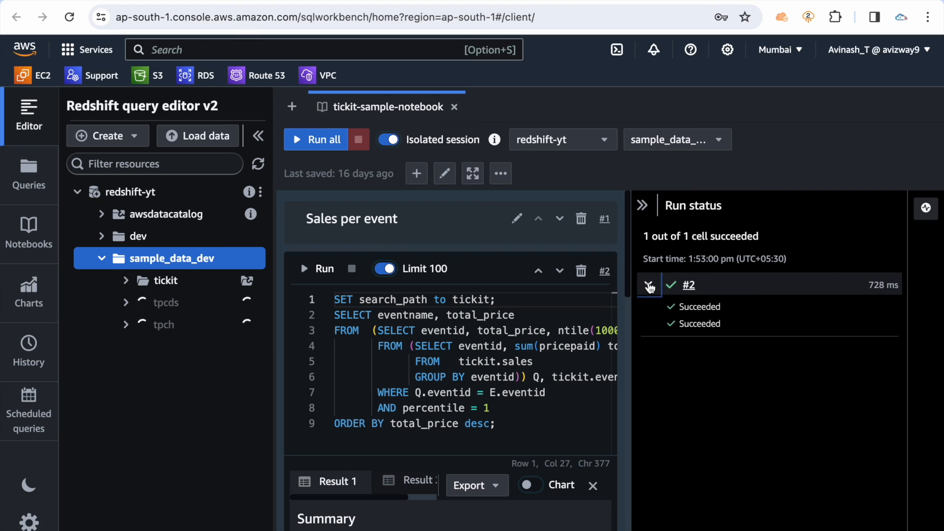
pyautogui.scroll(-5, 527, 369)
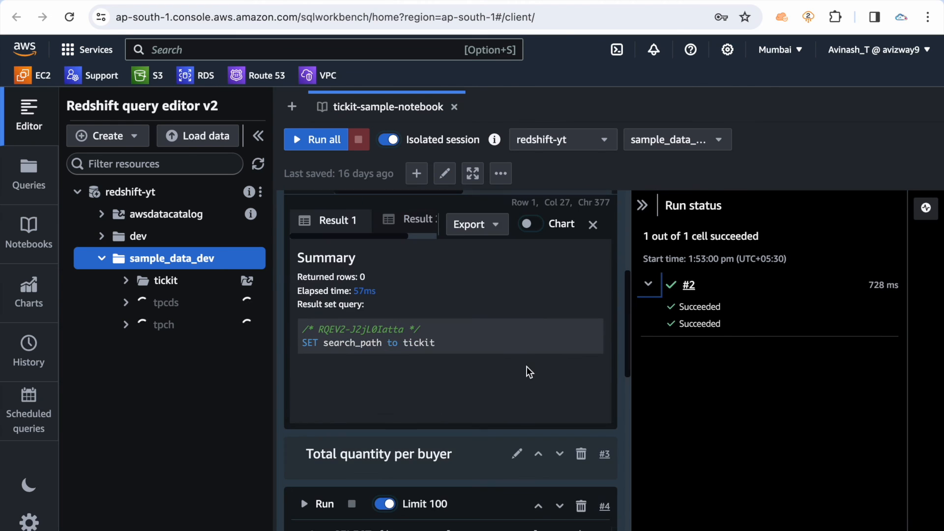
# Look through the remaining query cells of the notebook down to Sales for date, and collapse the run status
pyautogui.scroll(-15, 474, 344)
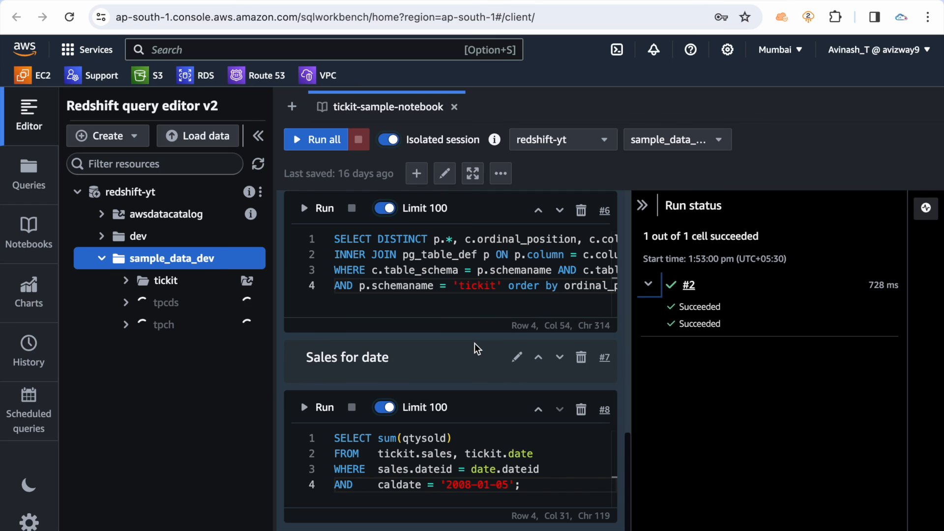
pyautogui.scroll(10, 474, 344)
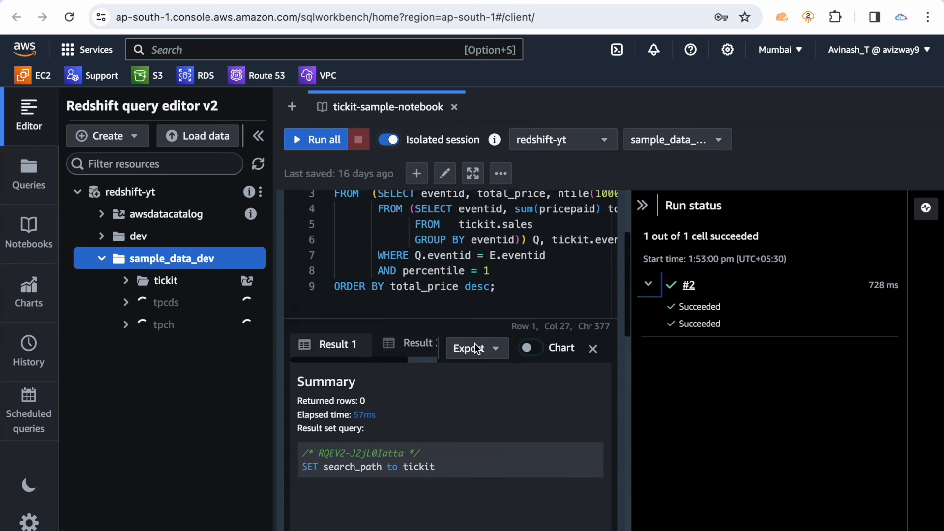
pyautogui.scroll(-6, 475, 343)
pyautogui.scroll(5, 474, 343)
pyautogui.scroll(-7, 474, 343)
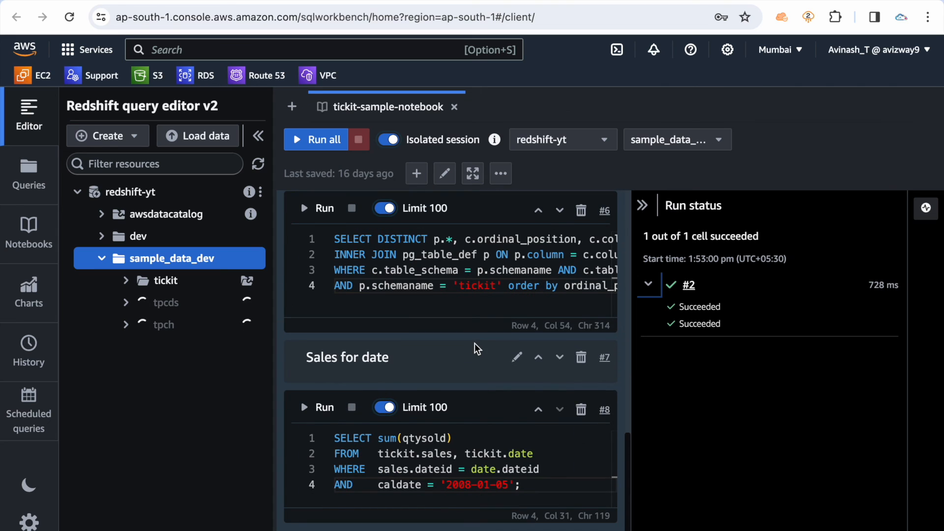
pyautogui.click(643, 205)
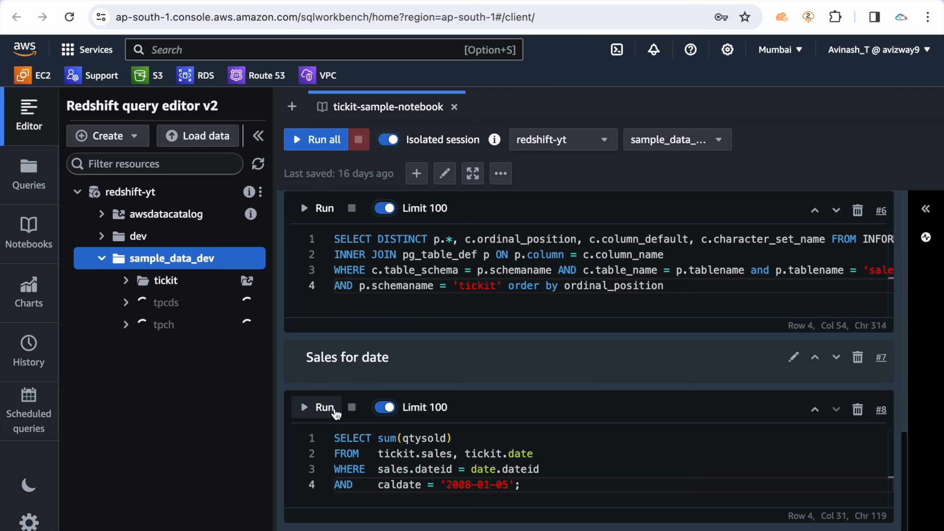
# Run the Sales for date query for caldate '2008-01-05' and inspect the returned sum
pyautogui.doubleClick(326, 367)
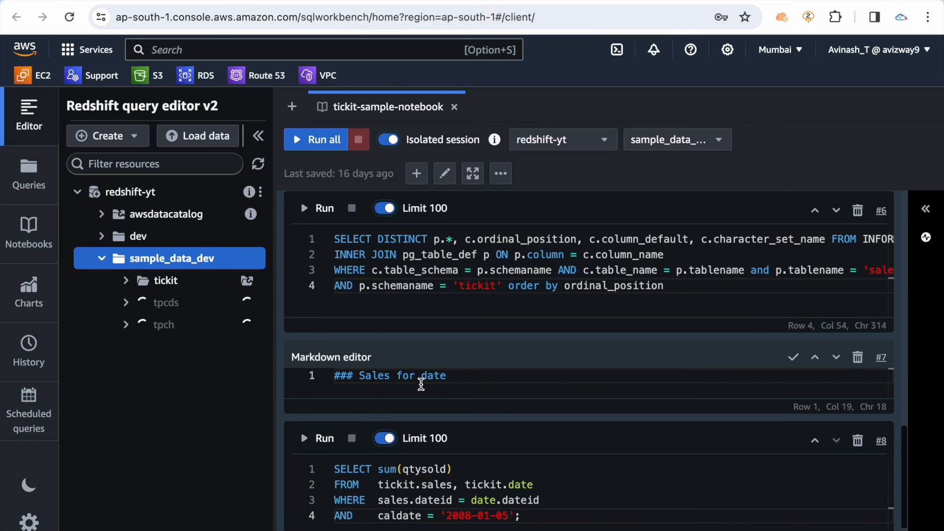
pyautogui.click(307, 440)
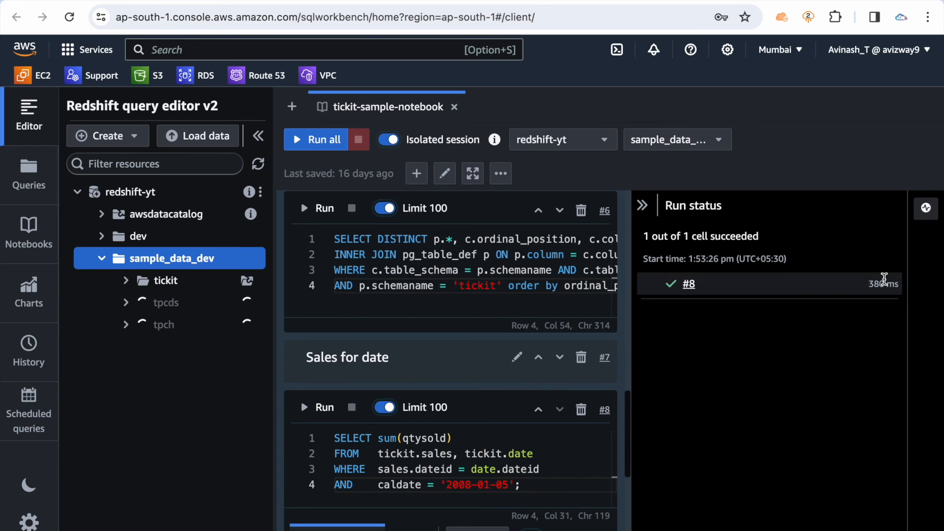
pyautogui.click(689, 285)
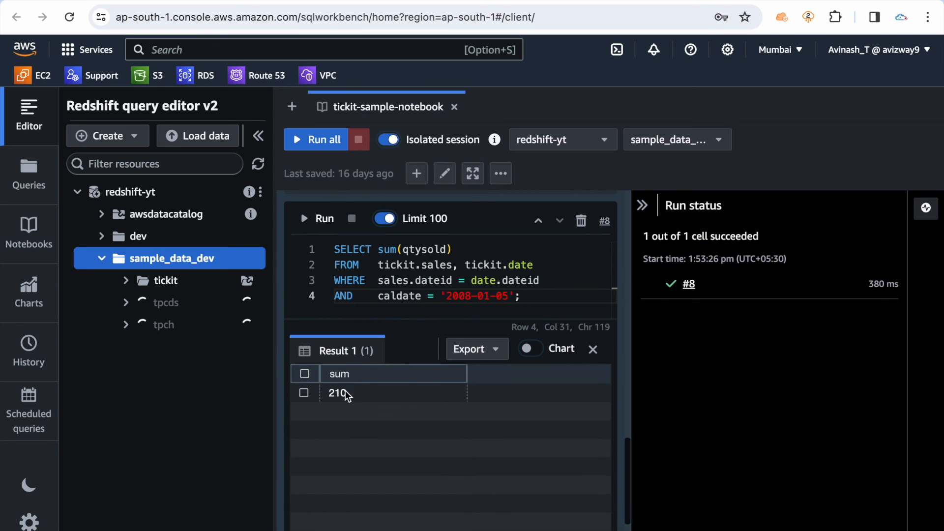
pyautogui.scroll(1, 379, 395)
pyautogui.click(501, 339)
pyautogui.click(356, 439)
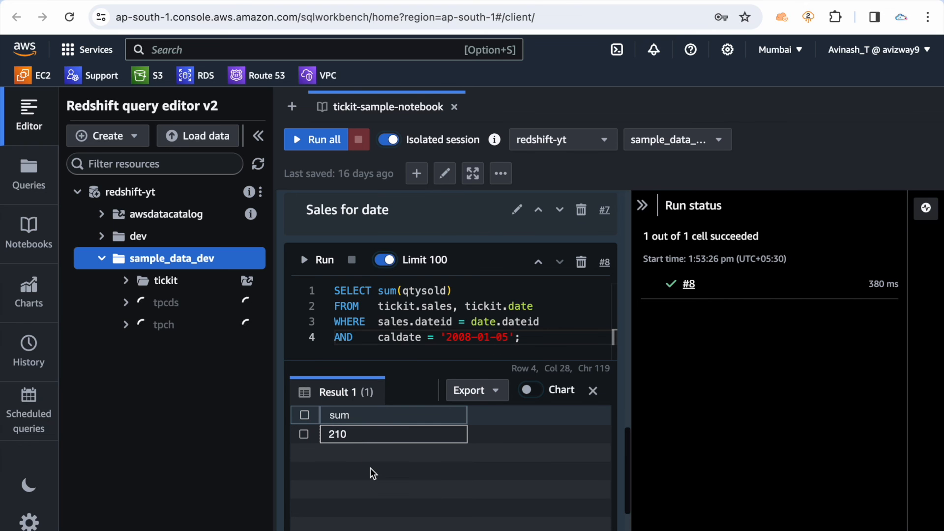
# Change the caldate filter in the Sales for date query to '2008-01-06'
pyautogui.scroll(5, 371, 467)
pyautogui.scroll(-3, 370, 468)
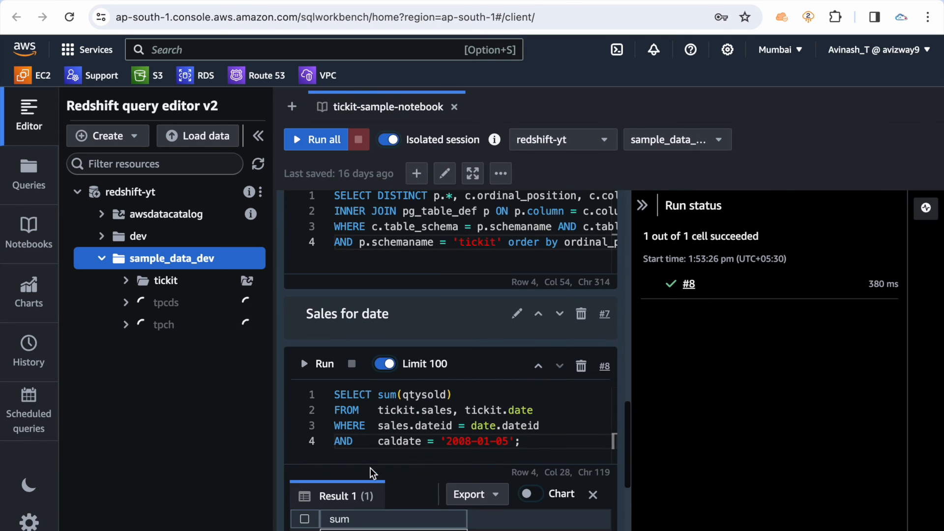
pyautogui.press('Left')
pyautogui.press('Left')
pyautogui.press('Left')
pyautogui.press('Right')
pyautogui.press('BackSpace')
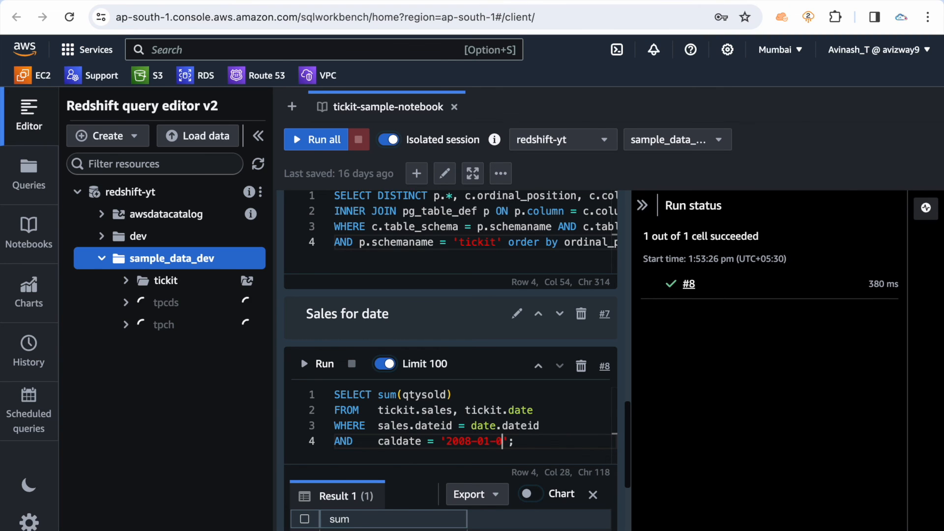
pyautogui.write('6')
# Rerun the Sales for date query with the changed date and inspect the new sum
pyautogui.scroll(-3, 313, 252)
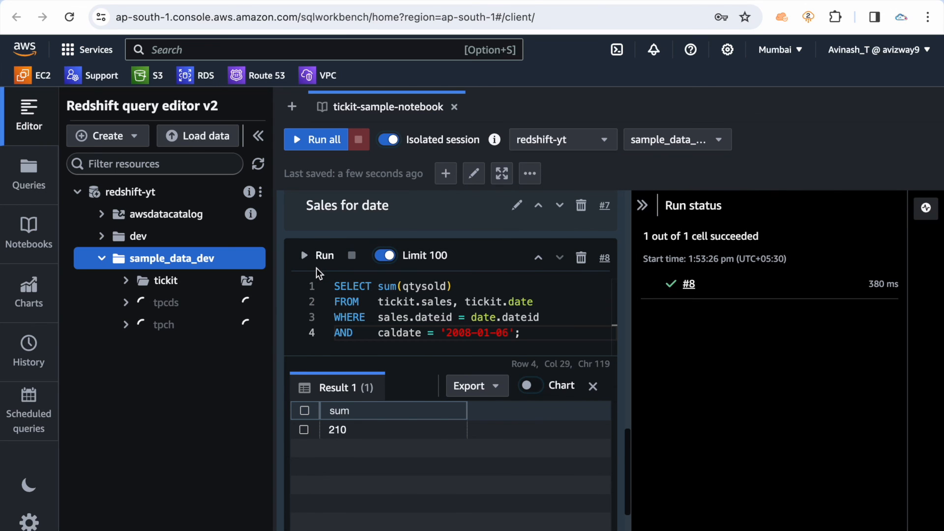
pyautogui.click(320, 255)
pyautogui.doubleClick(505, 332)
pyautogui.click(364, 433)
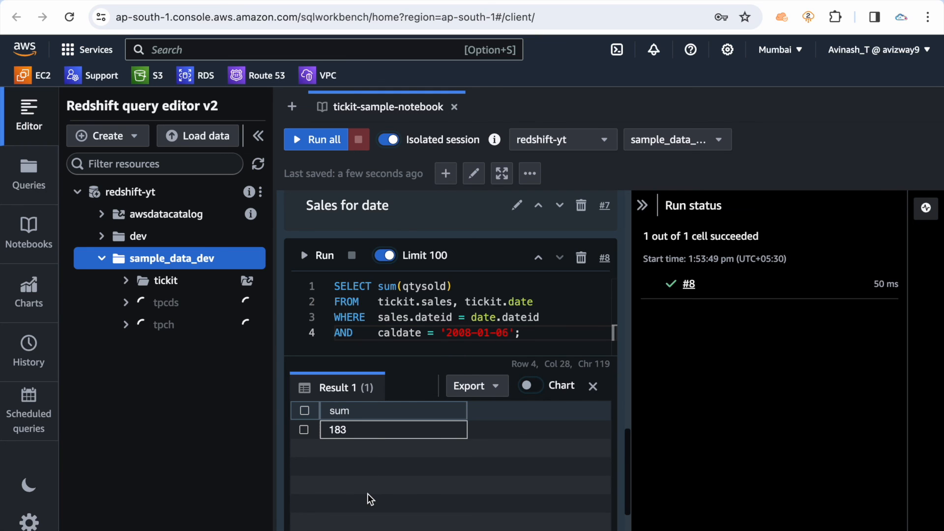
pyautogui.click(193, 417)
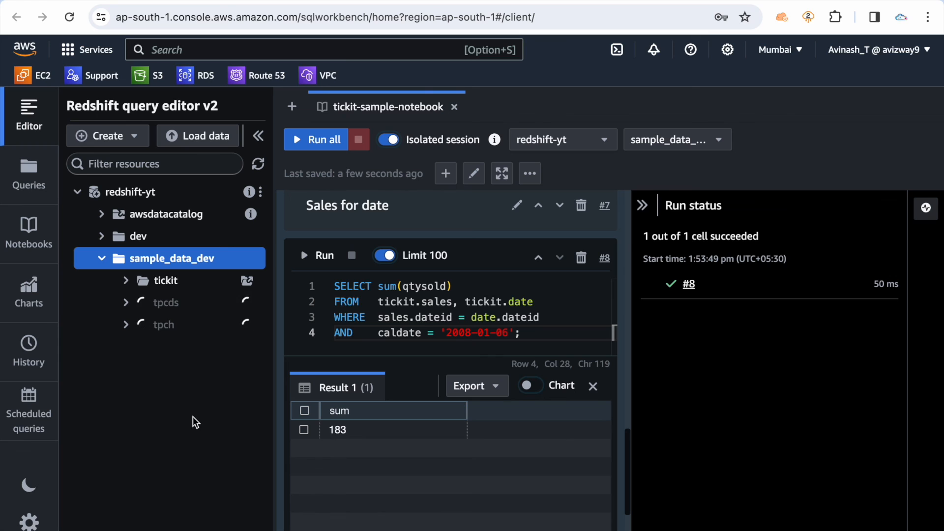
# Switch the query editor to the light theme
pyautogui.click(31, 478)
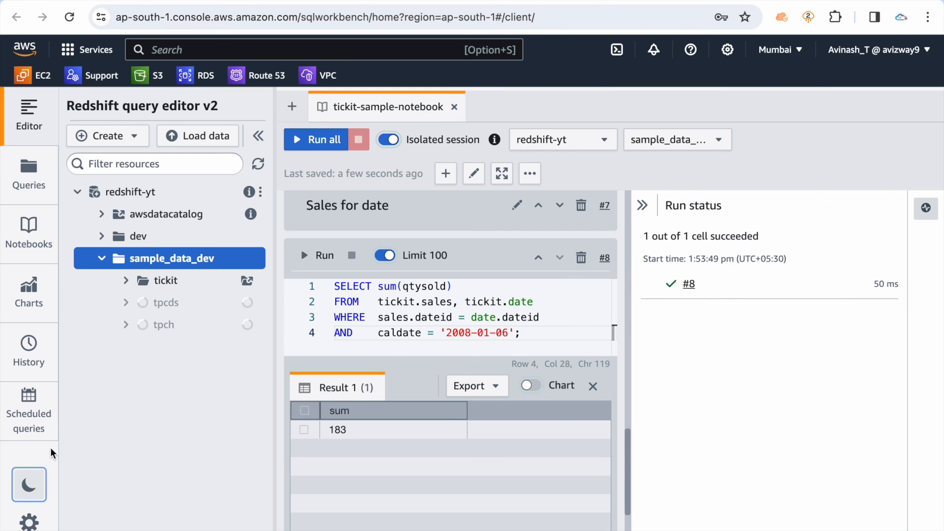
# Look through the query history, saved charts, saved notebooks and saved queries, including the shared queries, and return to the editor
pyautogui.click(29, 353)
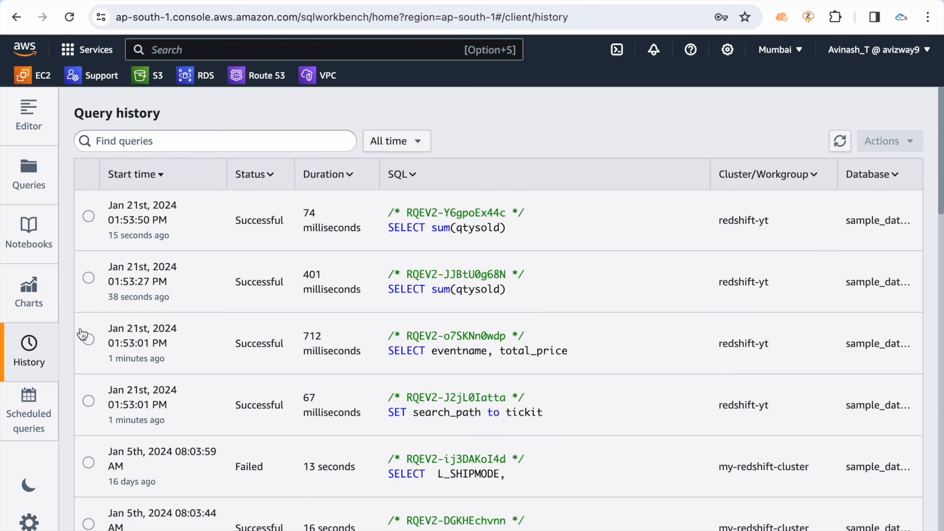
pyautogui.click(29, 293)
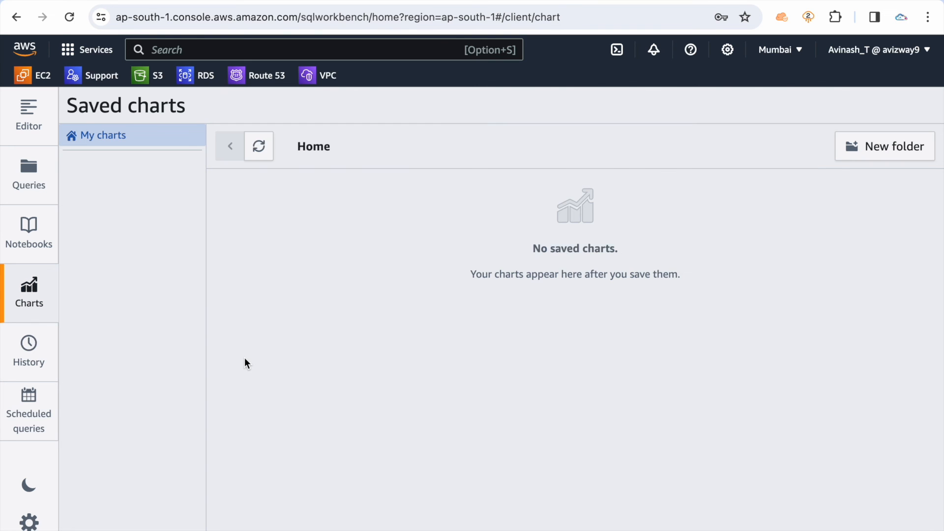
pyautogui.click(29, 231)
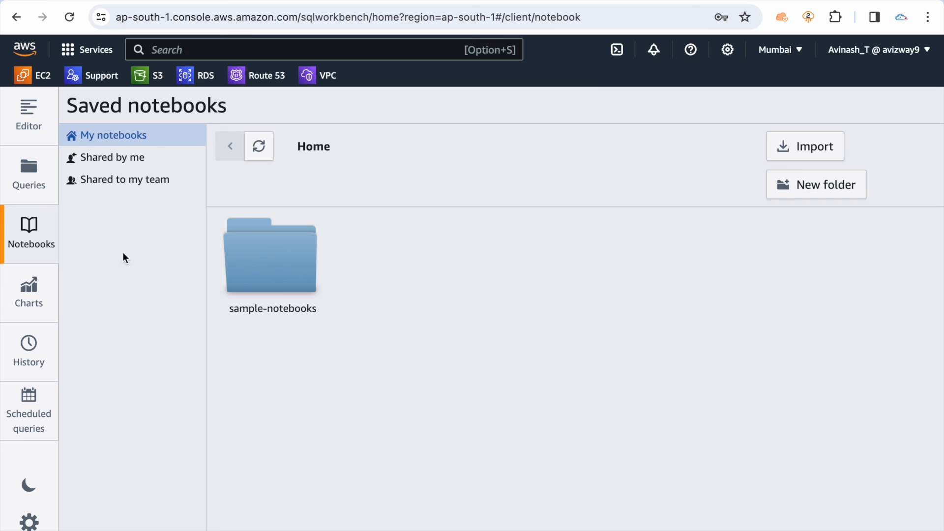
pyautogui.click(29, 181)
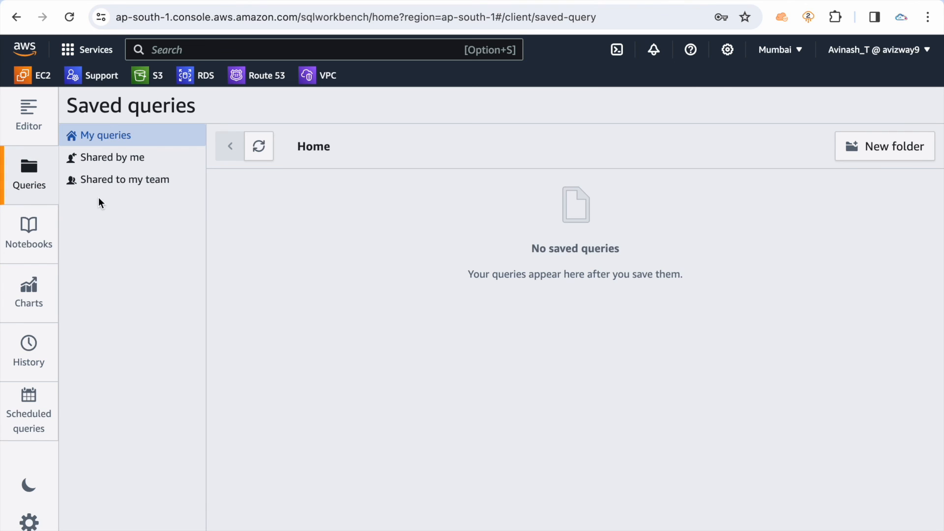
pyautogui.click(104, 158)
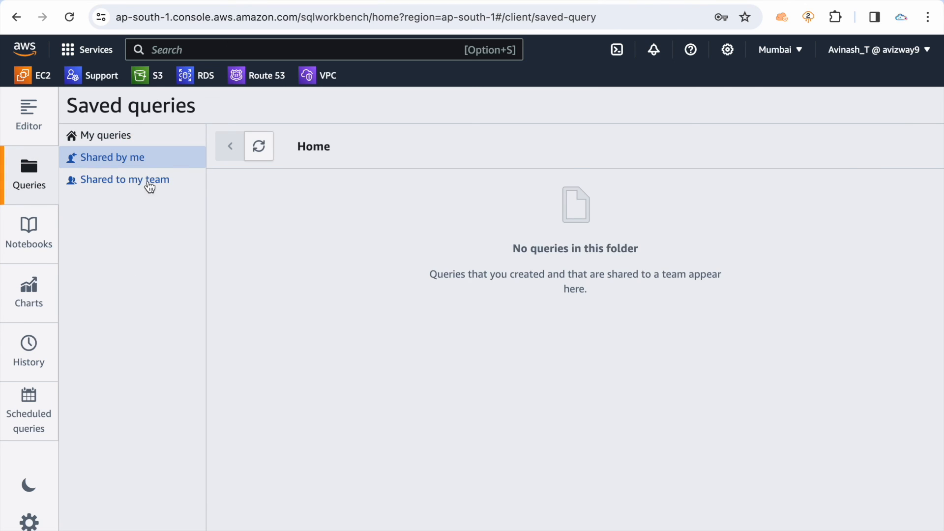
pyautogui.click(131, 180)
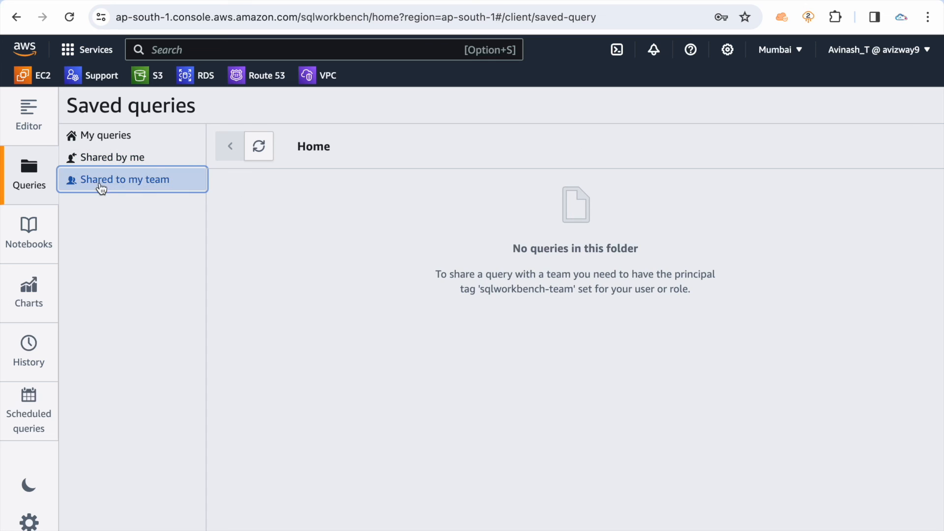
pyautogui.click(28, 114)
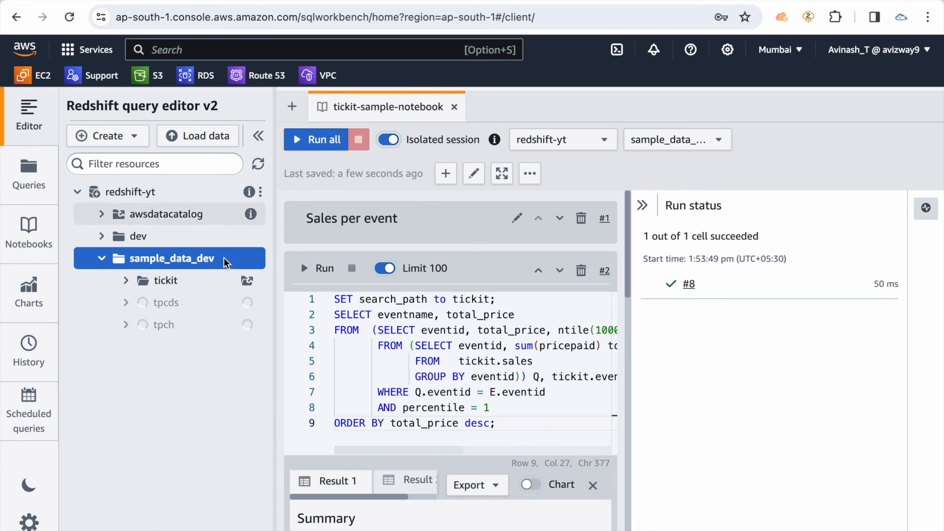
# Check which object types can be created, and browse an S3 bucket as a Load data source without choosing an object
pyautogui.click(114, 142)
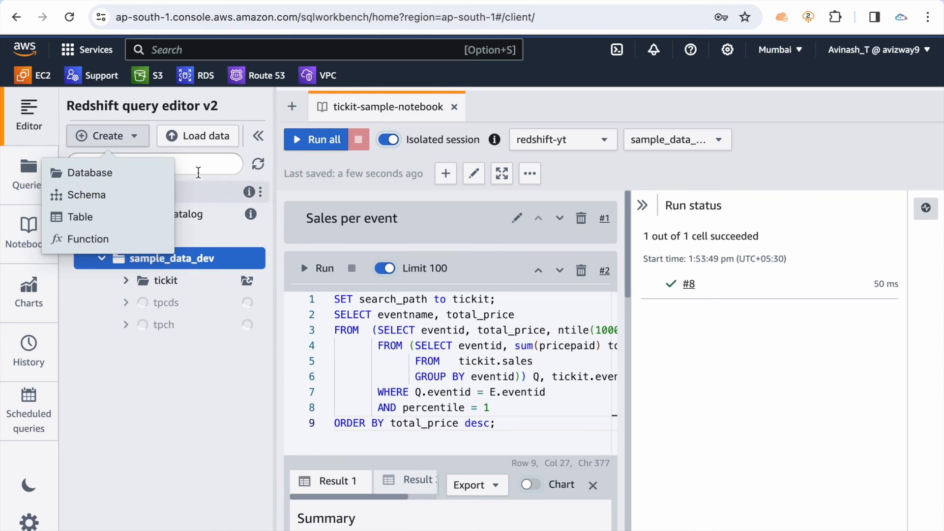
pyautogui.click(201, 137)
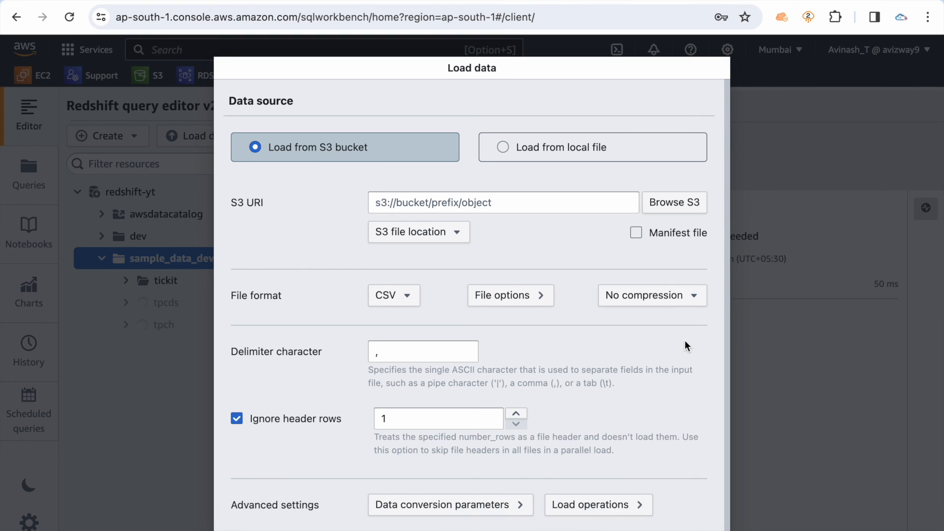
pyautogui.click(688, 202)
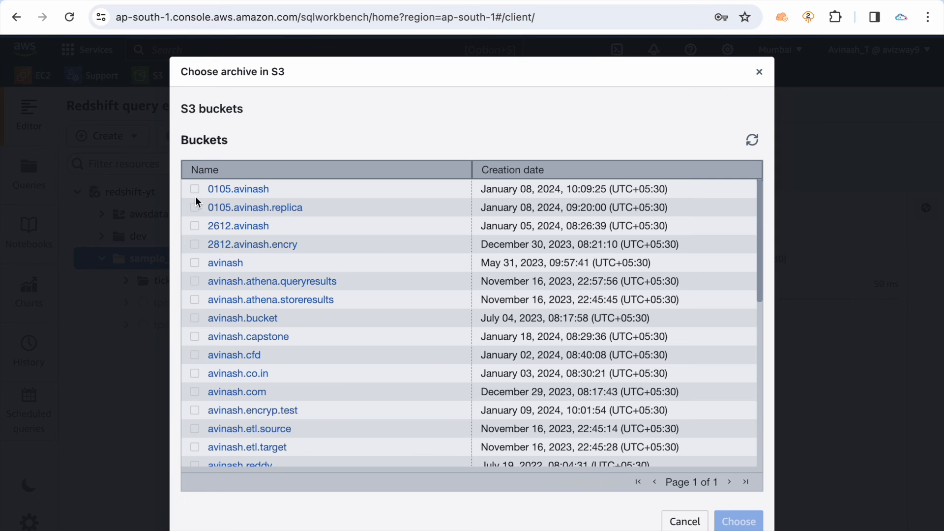
pyautogui.click(238, 190)
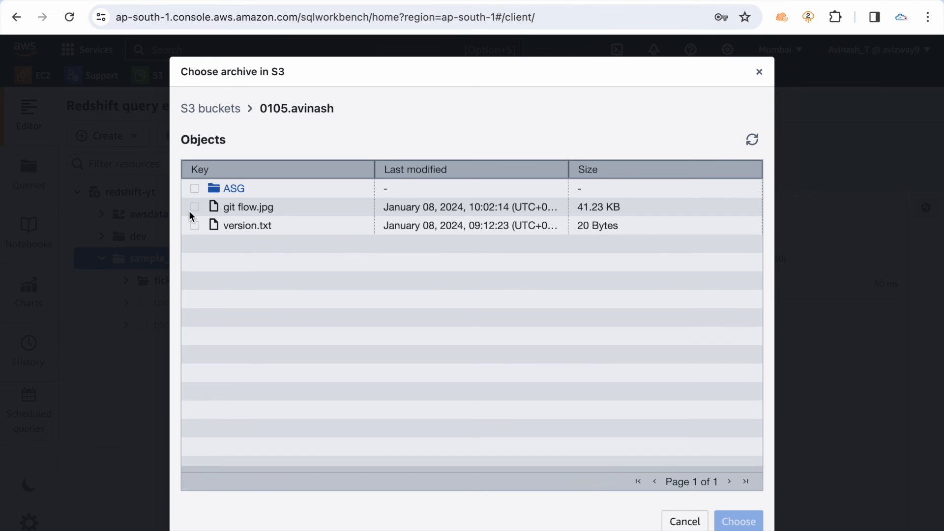
pyautogui.click(678, 523)
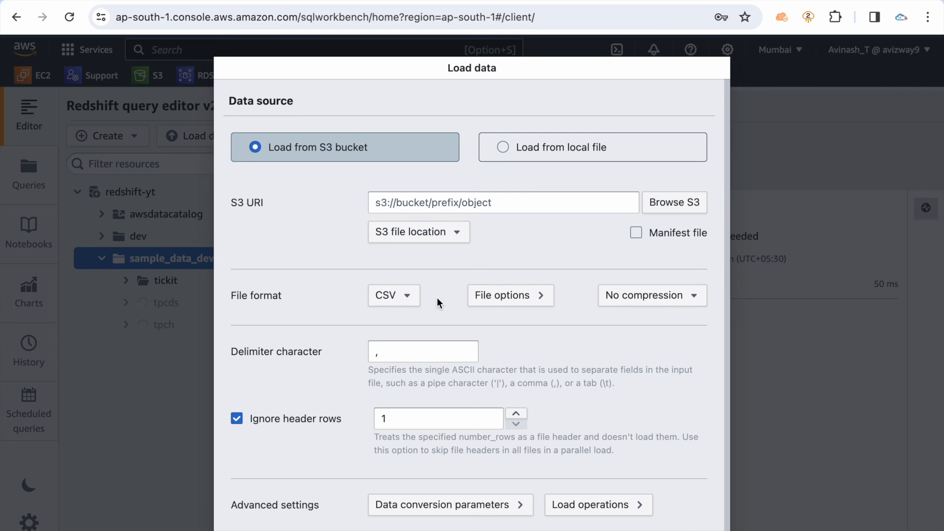
# Examine the Load data file format settings and the Load from local file option, and cancel the load
pyautogui.click(408, 293)
pyautogui.click(402, 330)
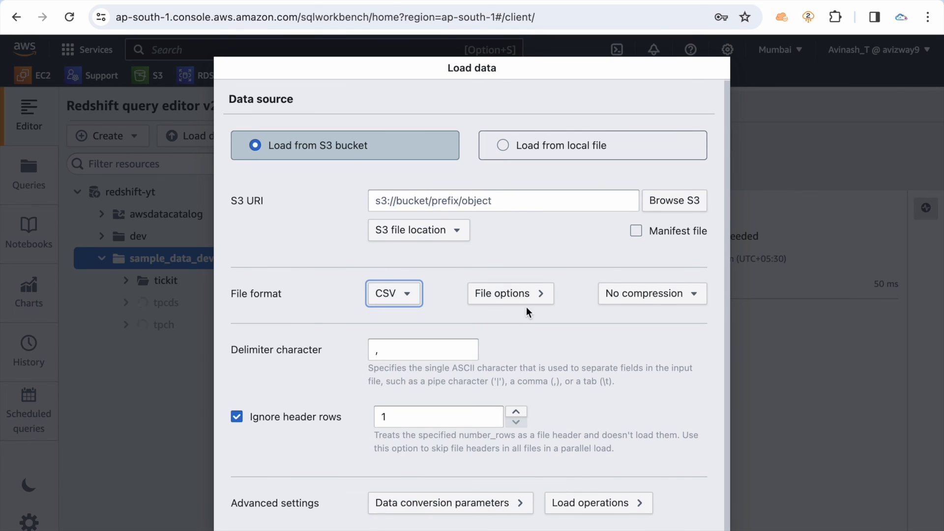
pyautogui.scroll(-1, 401, 331)
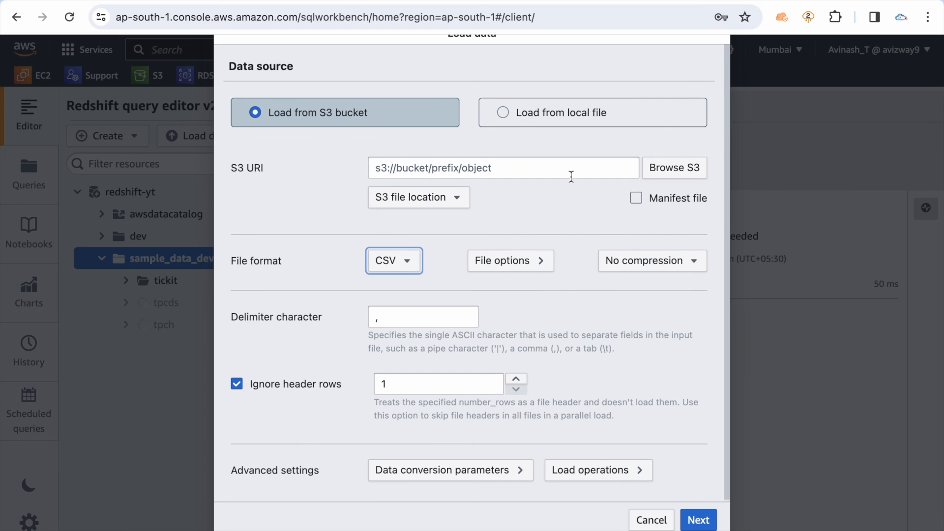
pyautogui.click(548, 122)
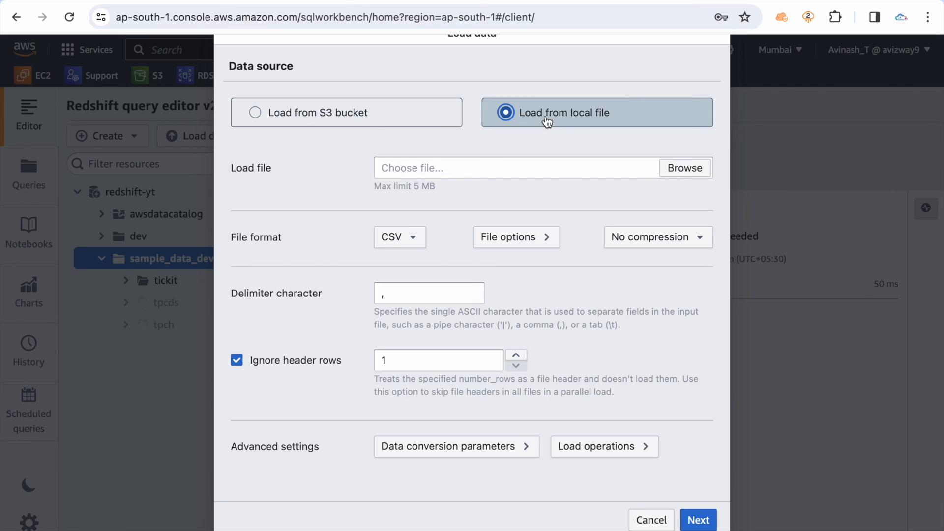
pyautogui.click(686, 169)
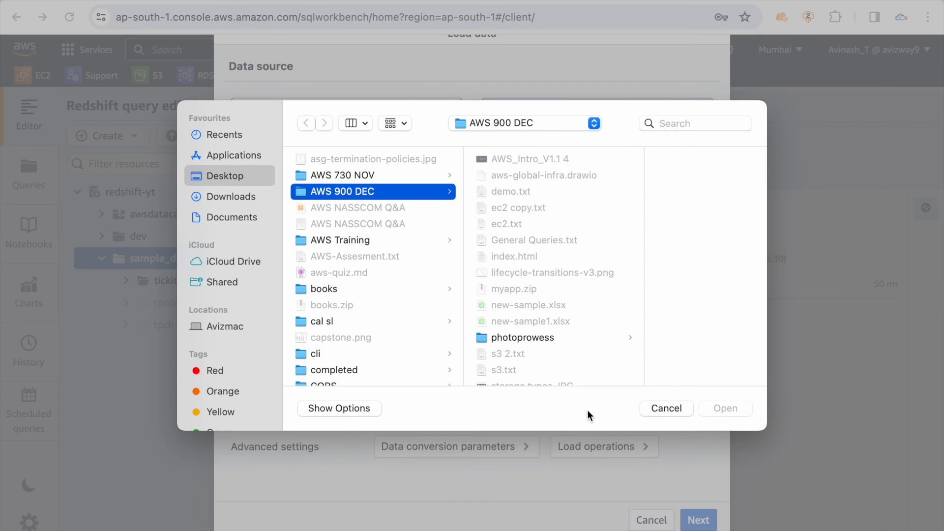
pyautogui.click(658, 409)
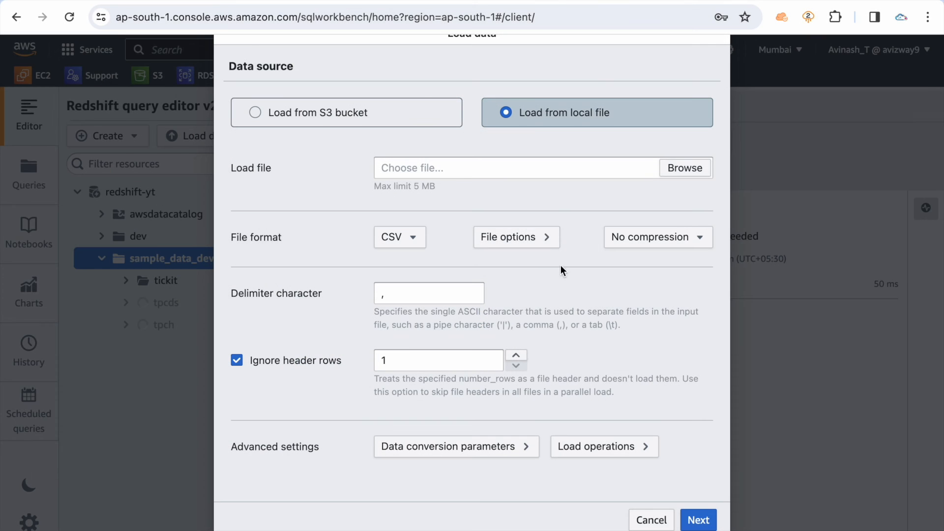
pyautogui.click(651, 520)
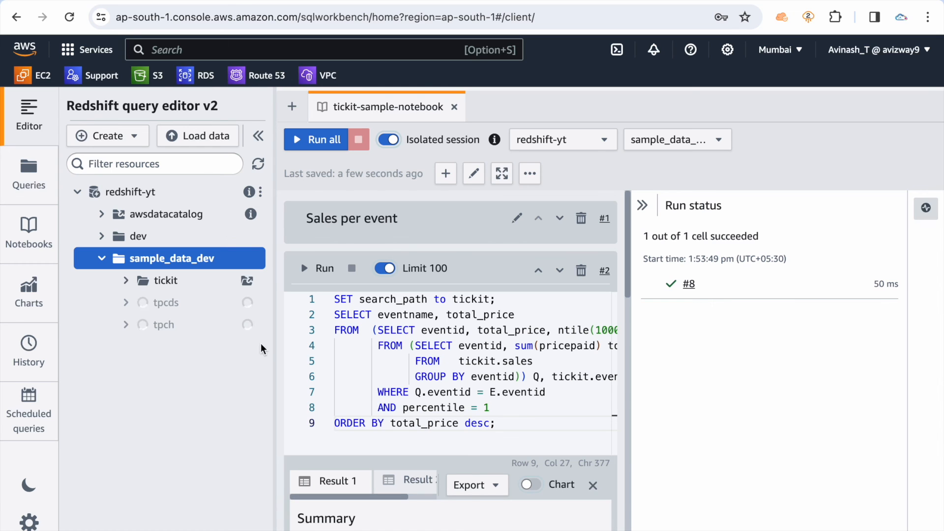
# Switch to the redshift-yt cluster's details page in the Redshift console and open its Resize page
pyautogui.click(117, 1)
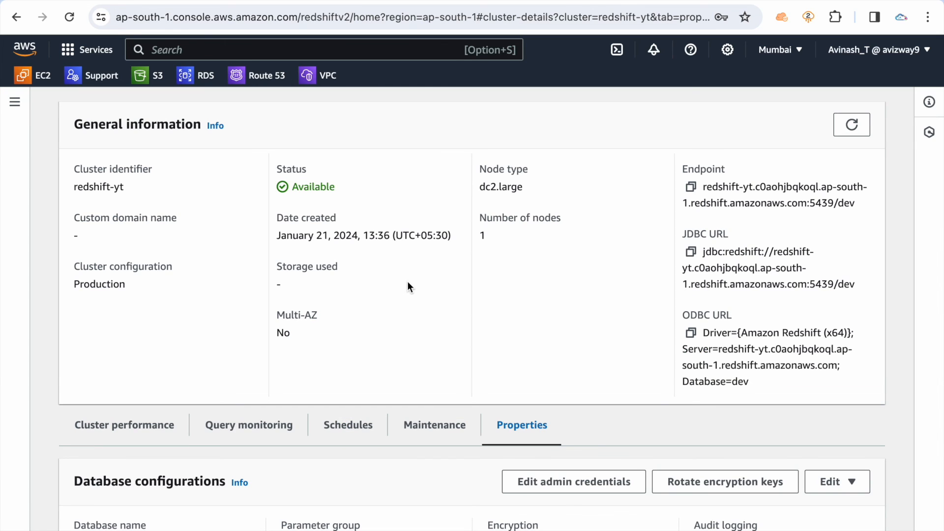
pyautogui.scroll(3, 409, 286)
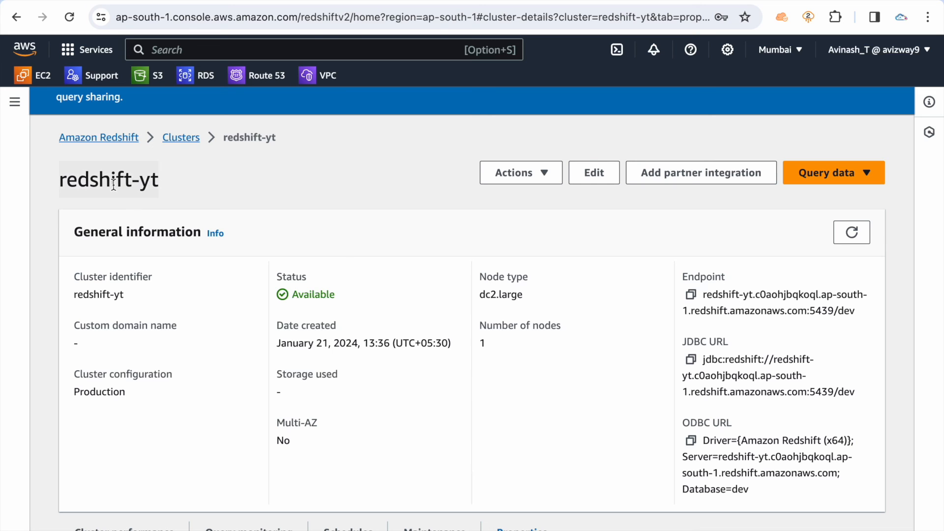
pyautogui.scroll(-1, 262, 186)
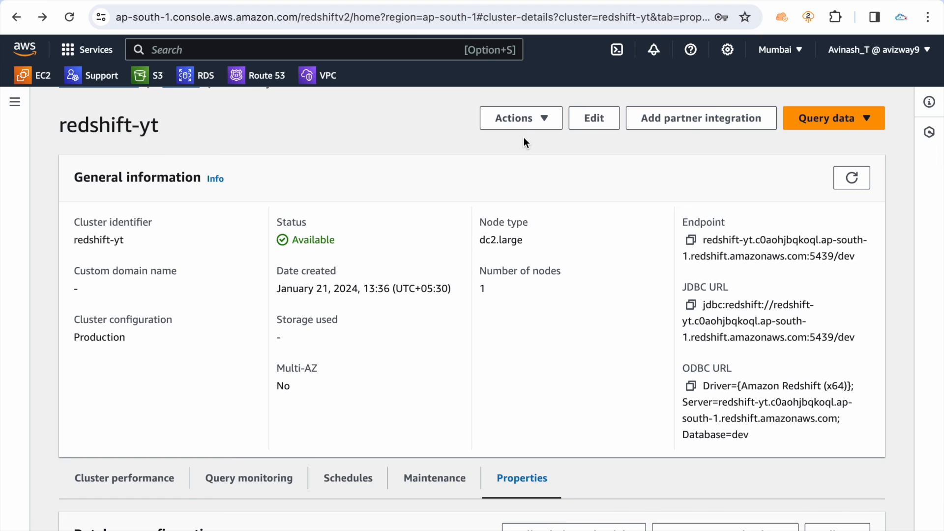
pyautogui.click(517, 121)
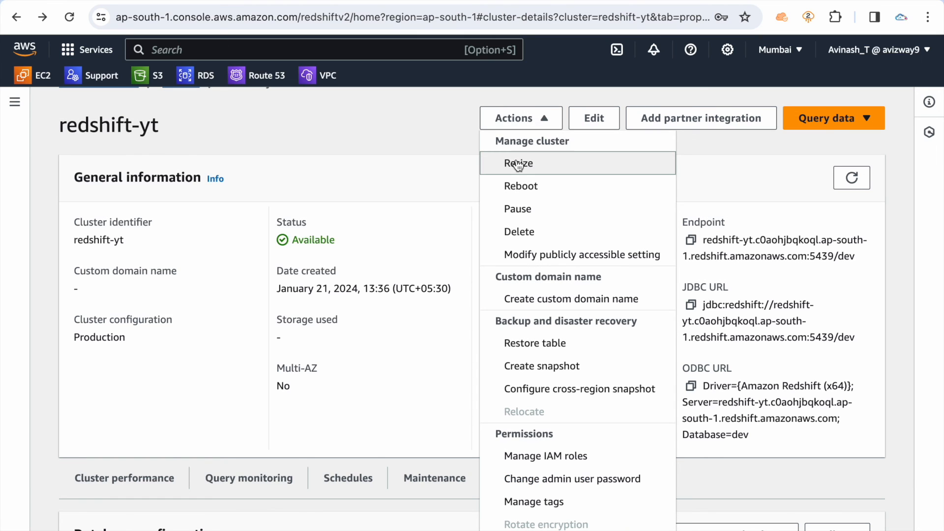
pyautogui.click(565, 165)
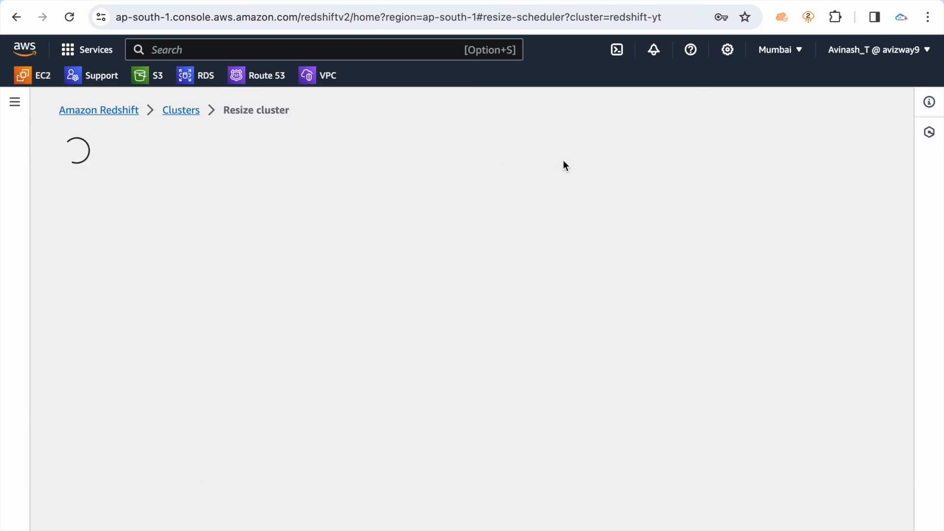
# Review the resize types and current cluster configuration, and set the resize schedule to Schedule recurring resize events
pyautogui.scroll(-2, 307, 318)
pyautogui.scroll(-5, 306, 317)
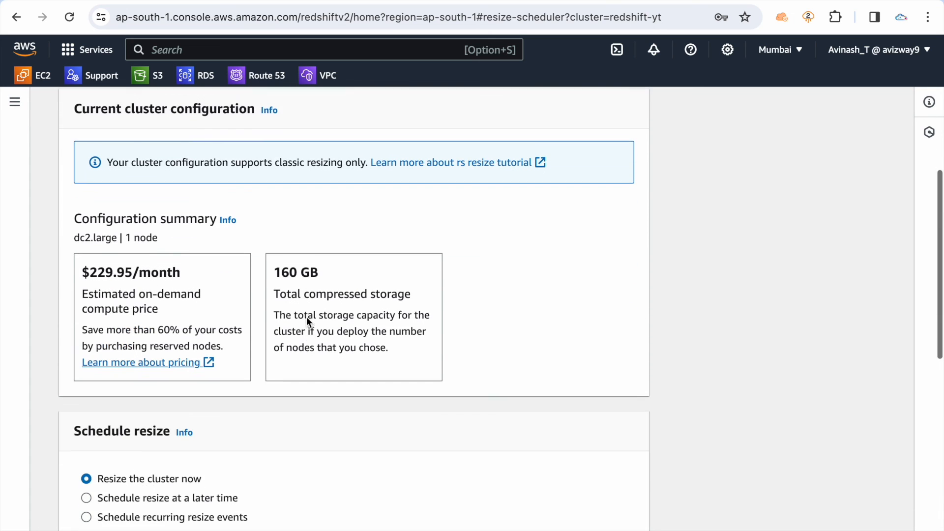
pyautogui.scroll(5, 306, 317)
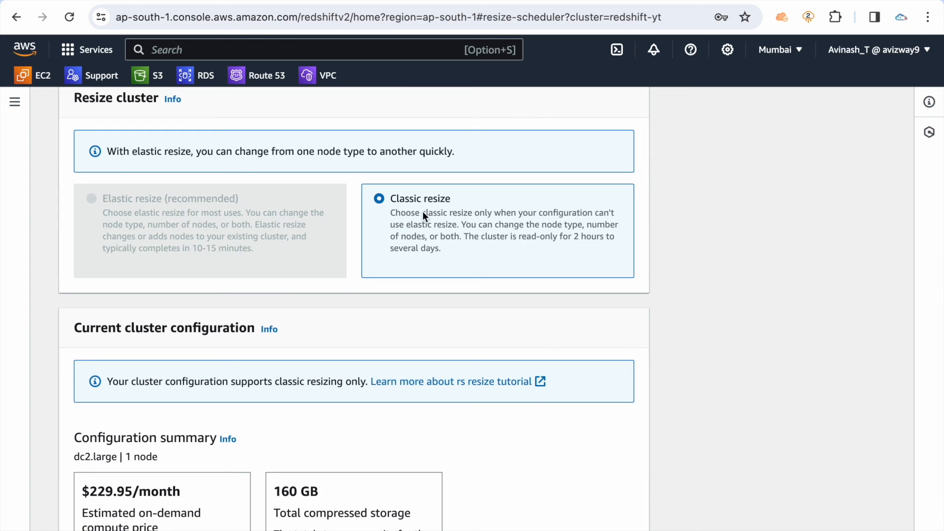
pyautogui.scroll(-10, 423, 211)
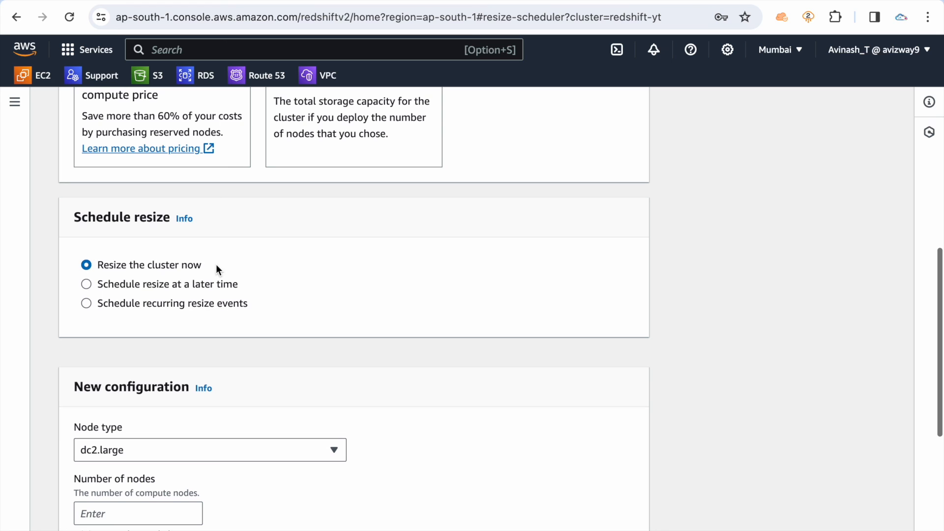
pyautogui.click(175, 285)
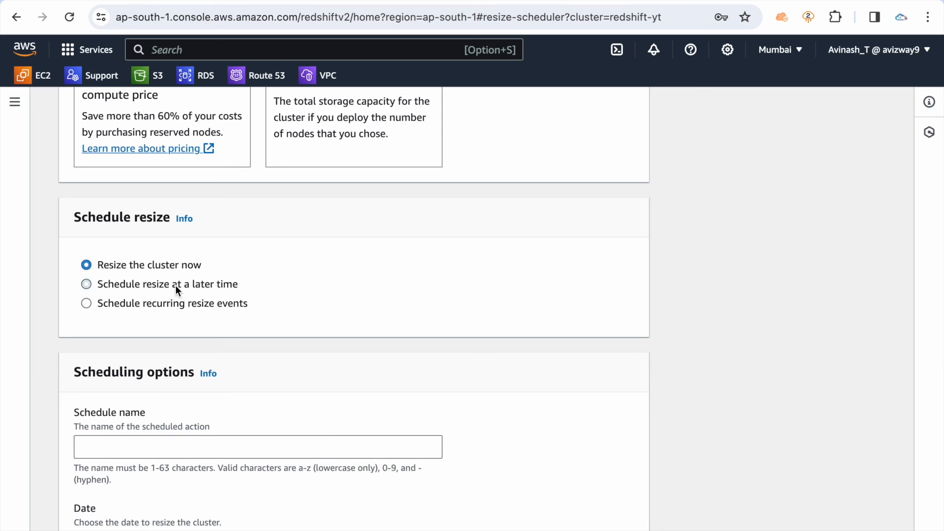
pyautogui.click(180, 302)
# Read the ClusterSnapshotNotFound error on the Resize cluster page and dismiss it
pyautogui.scroll(9, 251, 256)
pyautogui.scroll(3, 271, 250)
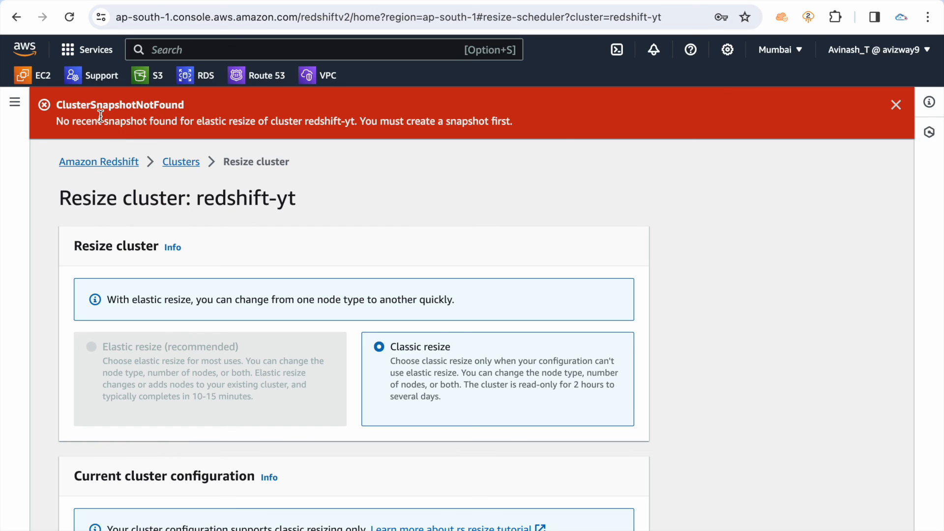
pyautogui.tripleClick(123, 117)
pyautogui.click(565, 231)
pyautogui.click(896, 105)
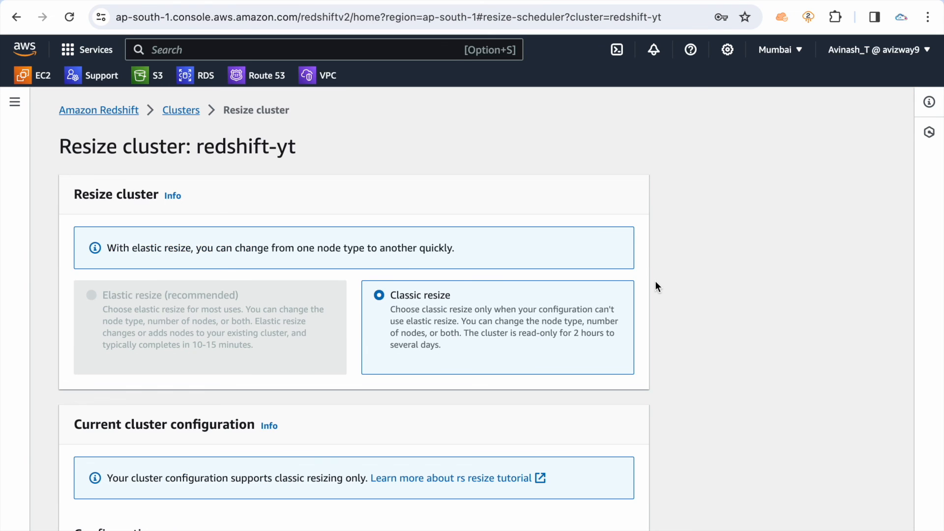
# Look over the scheduling, increase and decrease settings for recurring resize events, and cancel the resize
pyautogui.scroll(-6, 657, 283)
pyautogui.scroll(-10, 656, 283)
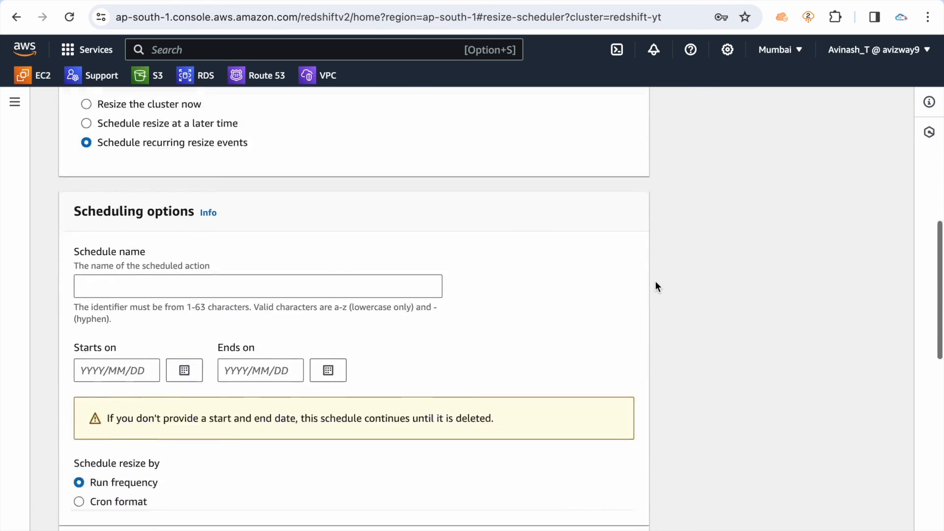
pyautogui.scroll(-10, 655, 282)
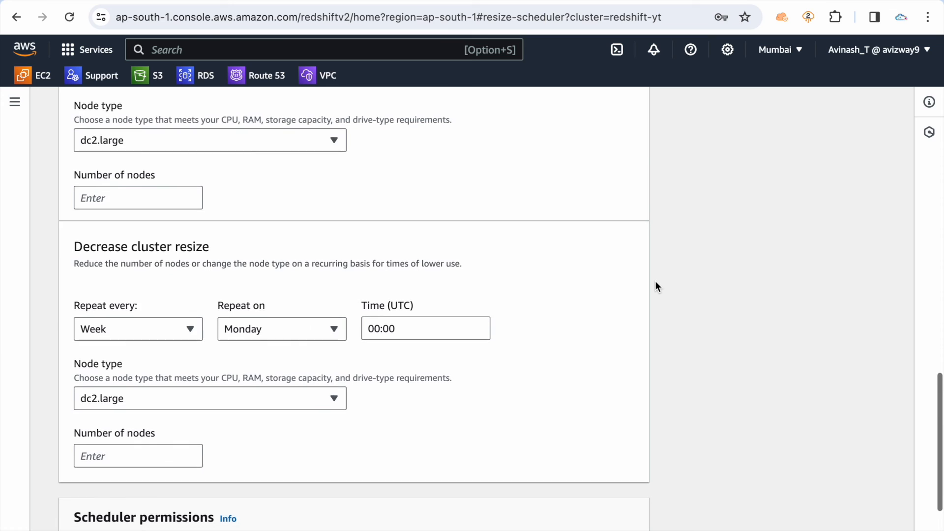
pyautogui.click(513, 512)
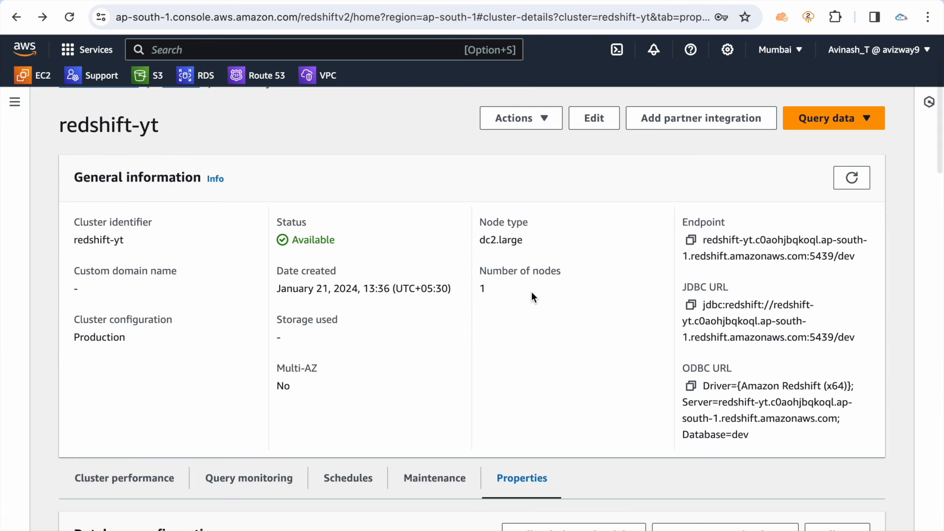